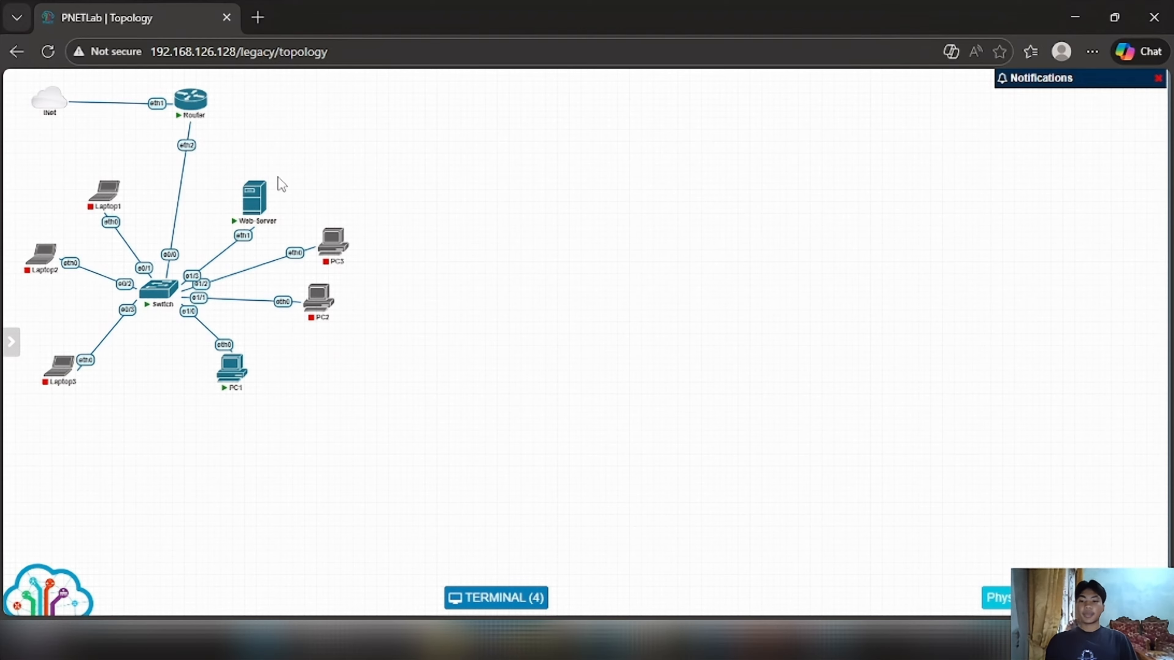
# Switch to WinBox and enable Allow Remote Requests in the router's DNS settings
pyautogui.moveTo(264, 206)
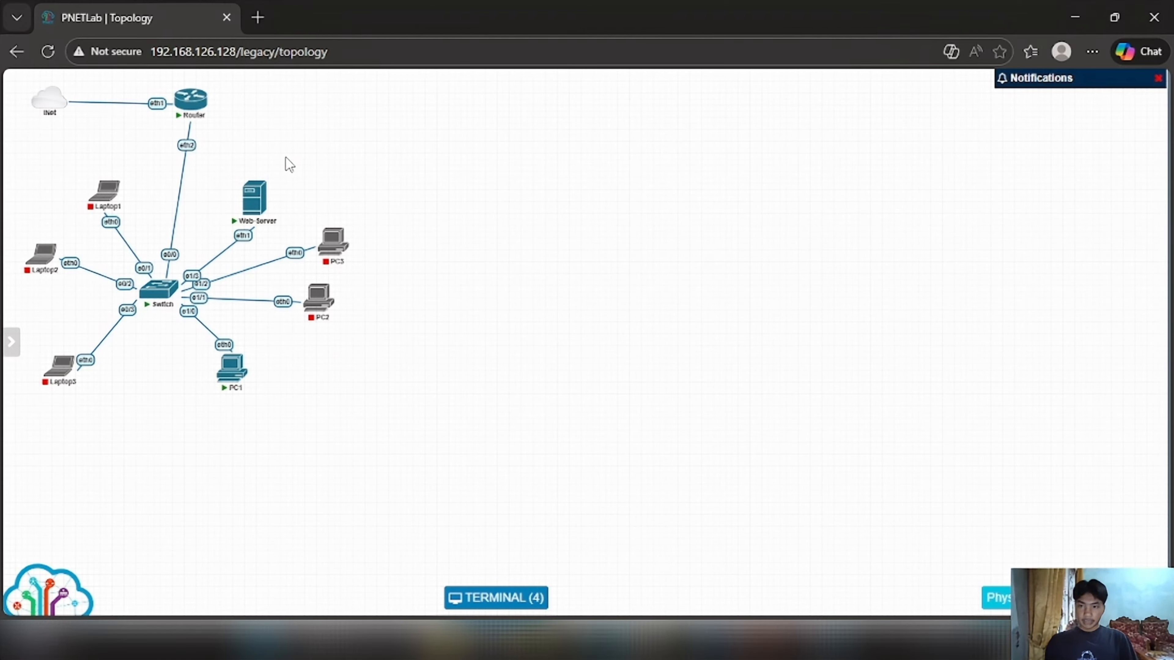
pyautogui.moveTo(190, 113)
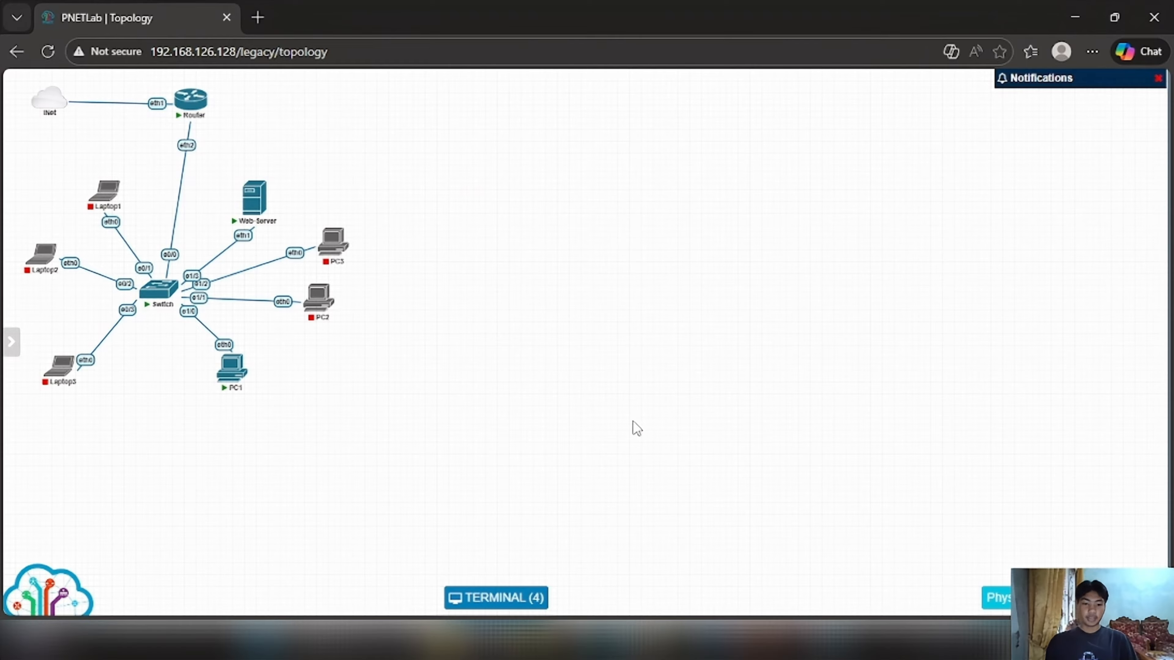
pyautogui.click(734, 640)
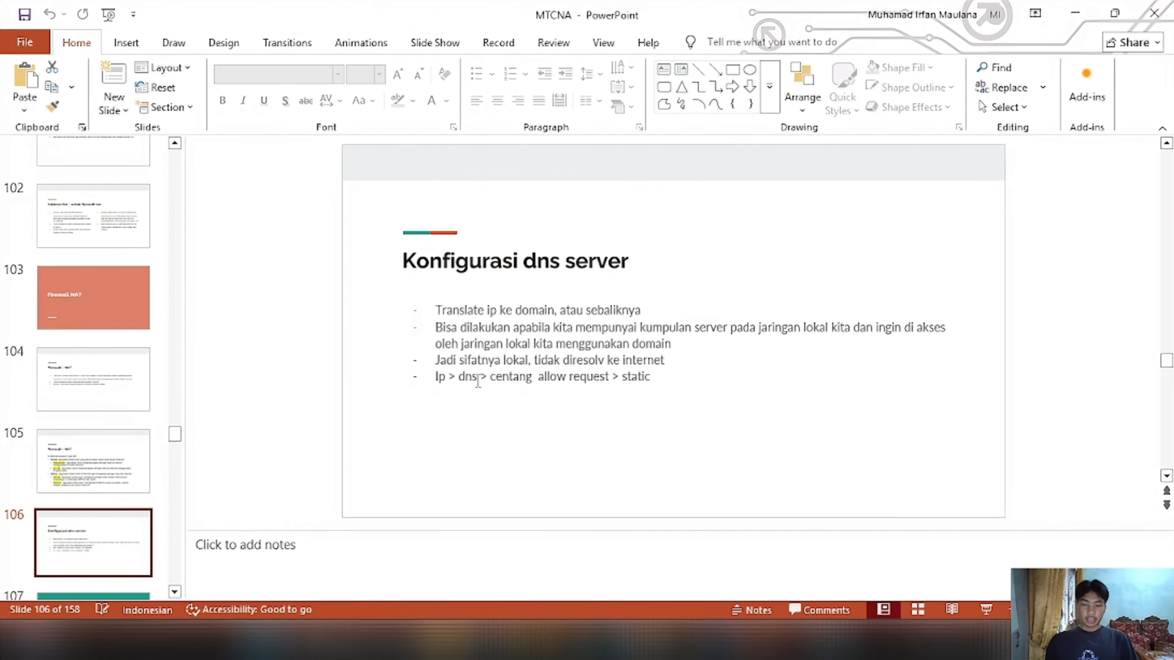
pyautogui.click(684, 640)
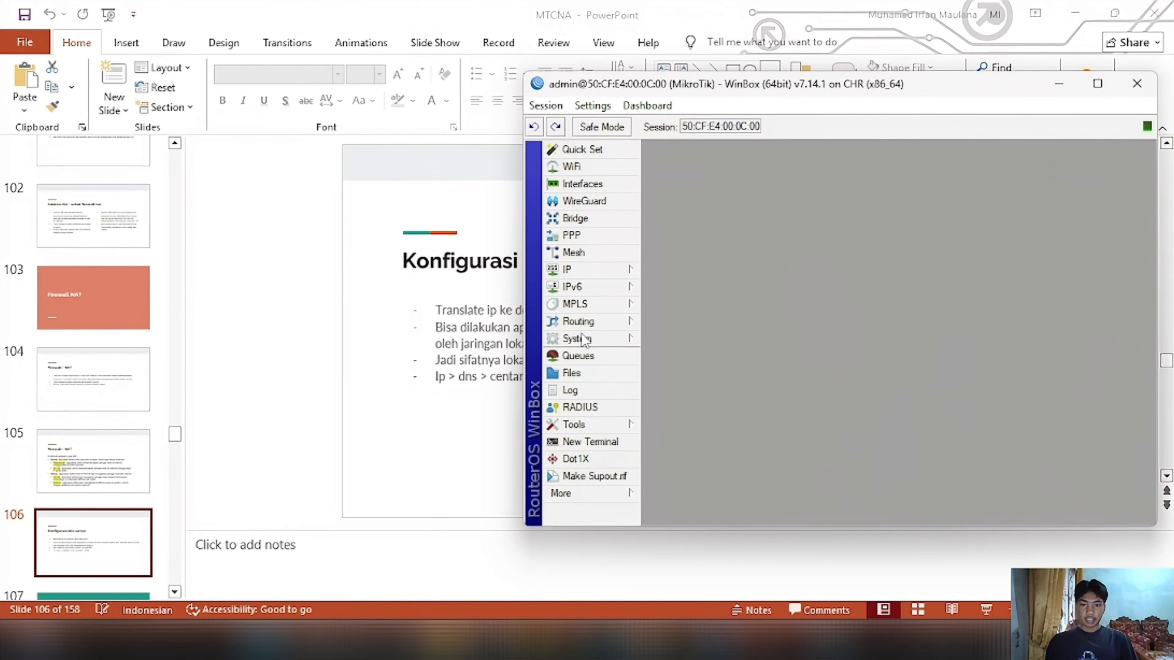
pyautogui.click(601, 269)
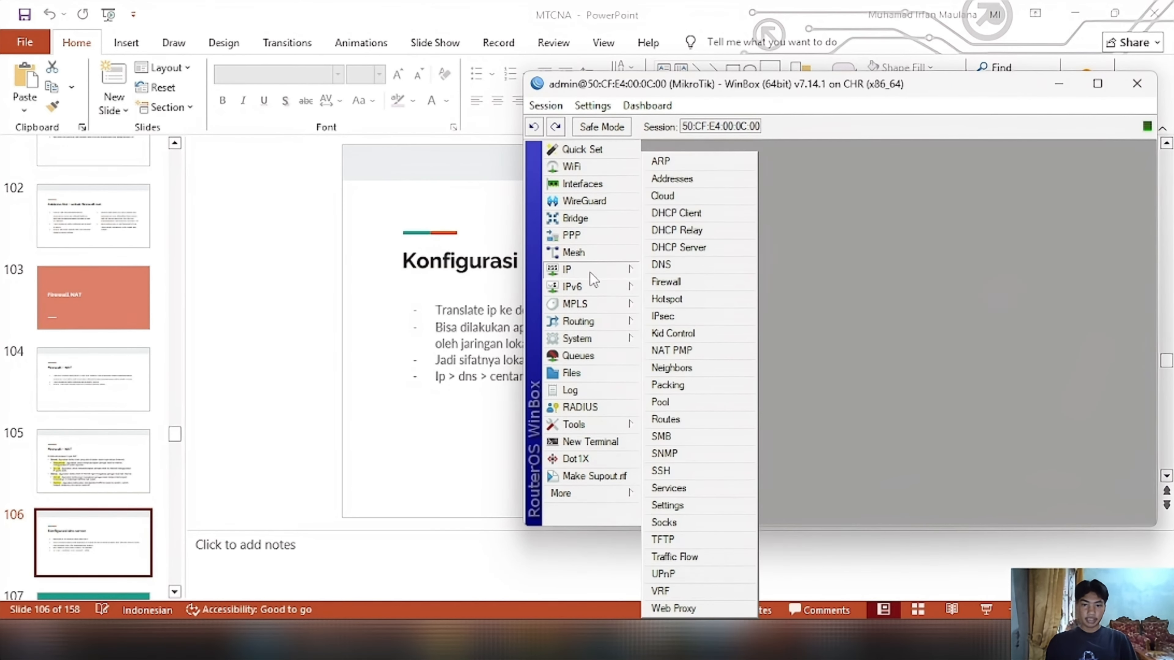
pyautogui.click(668, 267)
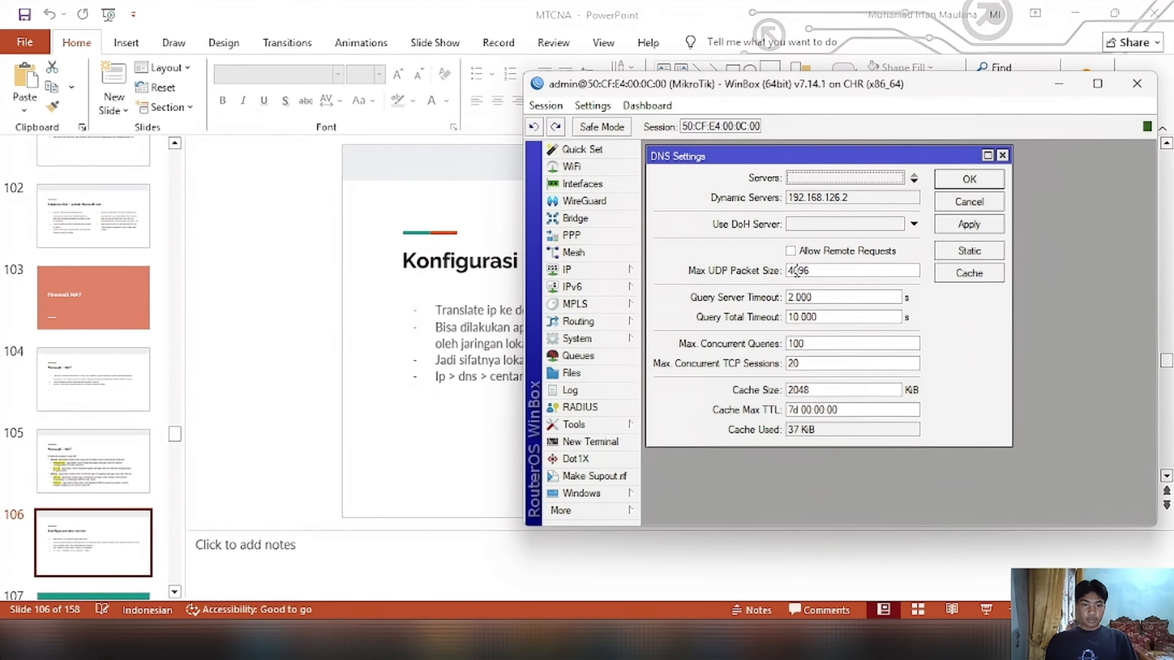
pyautogui.click(792, 253)
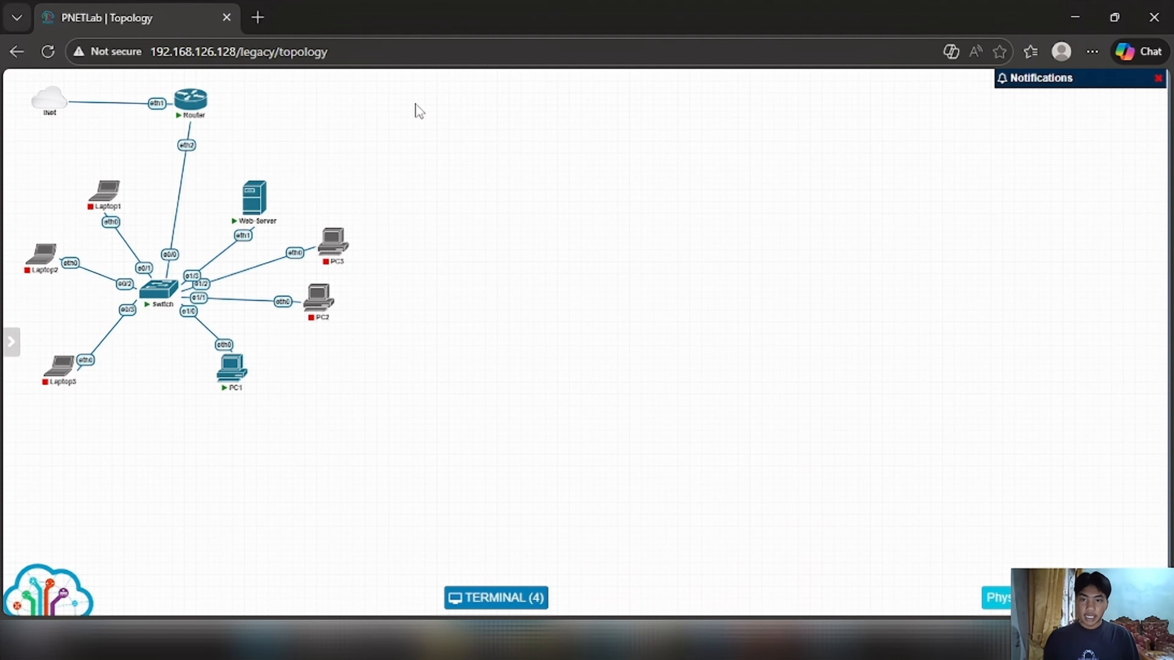
# Back in the PNETLab topology, begin adding a Virtual PC (VPCS) node named PC-Server
pyautogui.rightClick(415, 130)
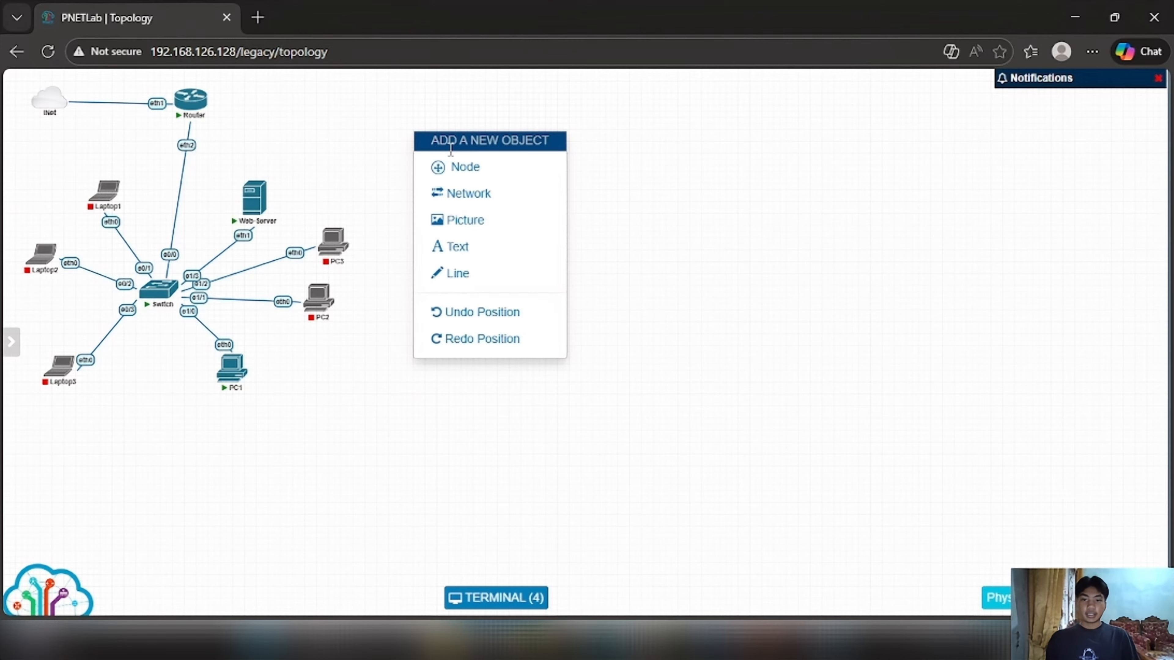
pyautogui.click(479, 170)
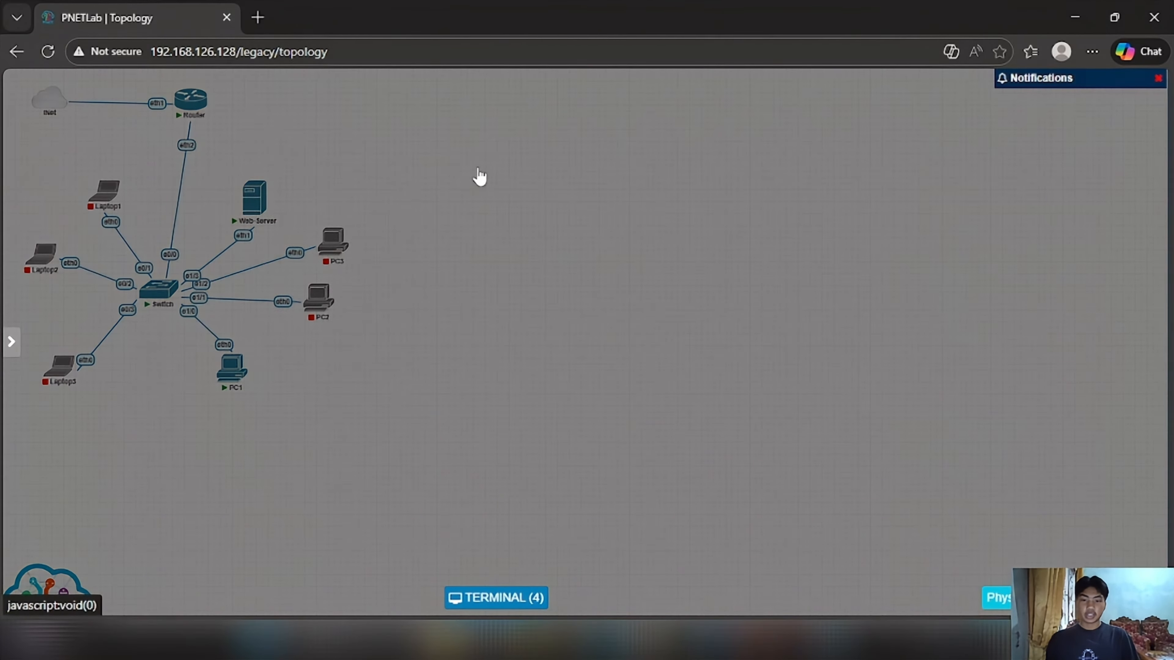
pyautogui.moveTo(619, 111); pyautogui.dragTo(748, 121)
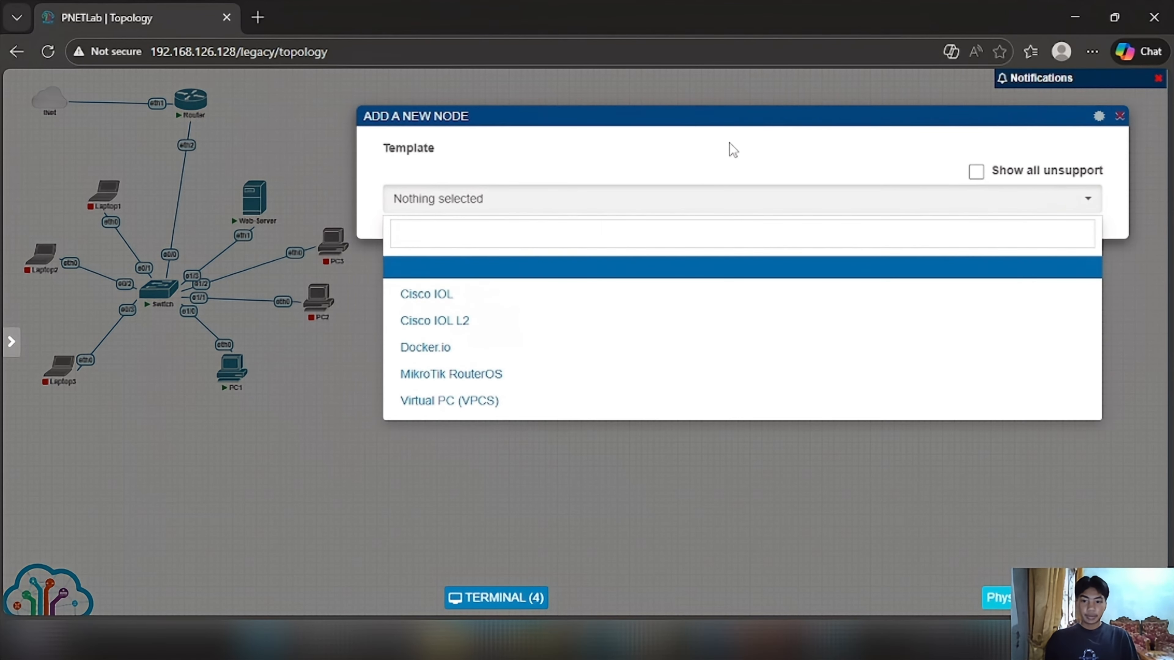
pyautogui.click(544, 402)
pyautogui.doubleClick(506, 325)
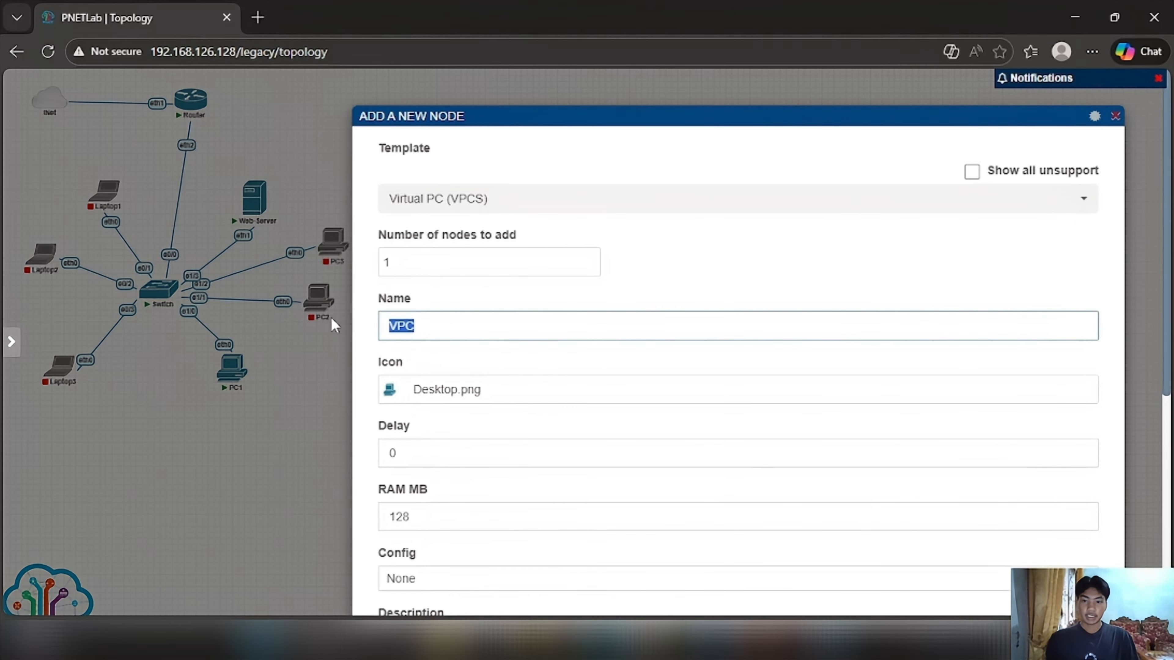
pyautogui.write('Server')
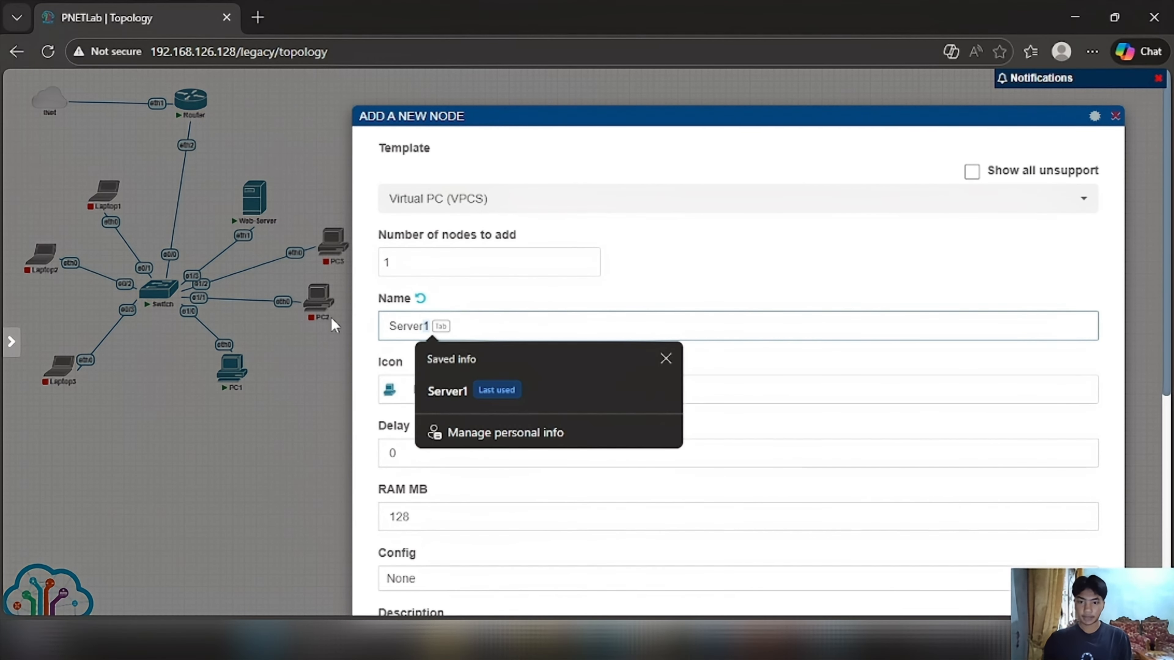
pyautogui.click(464, 485)
pyautogui.scroll(-2, 469, 405)
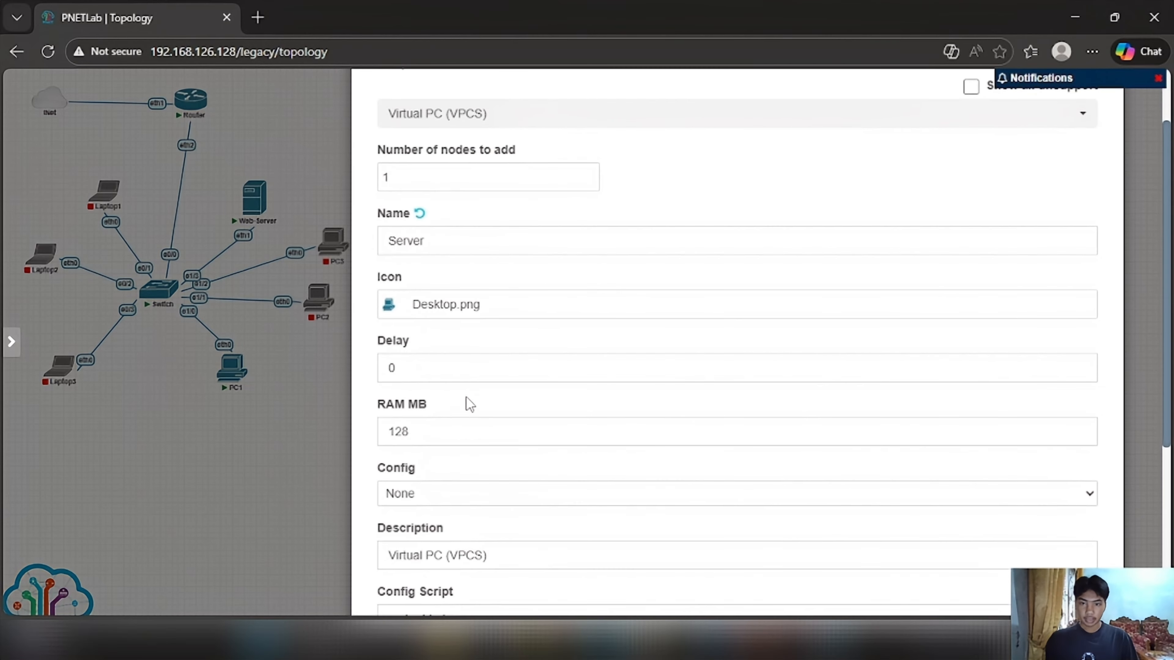
pyautogui.click(391, 240)
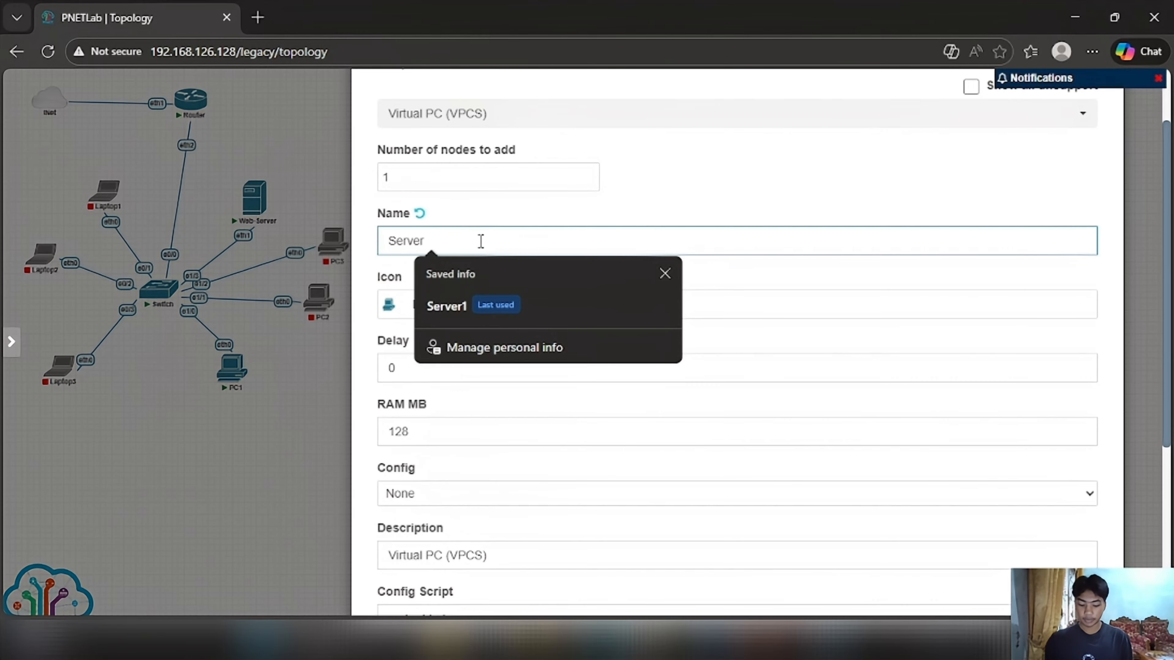
pyautogui.write('PC')
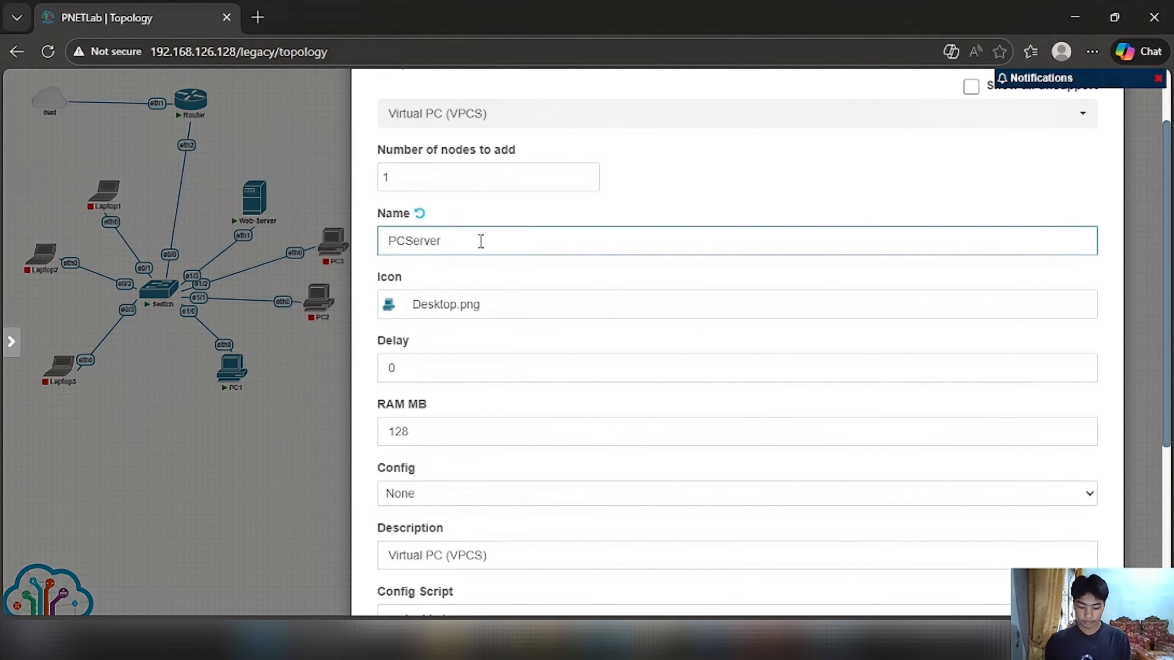
pyautogui.write('-')
# Find the server icons and set the new node's icon to Server.png
pyautogui.scroll(-3, 493, 239)
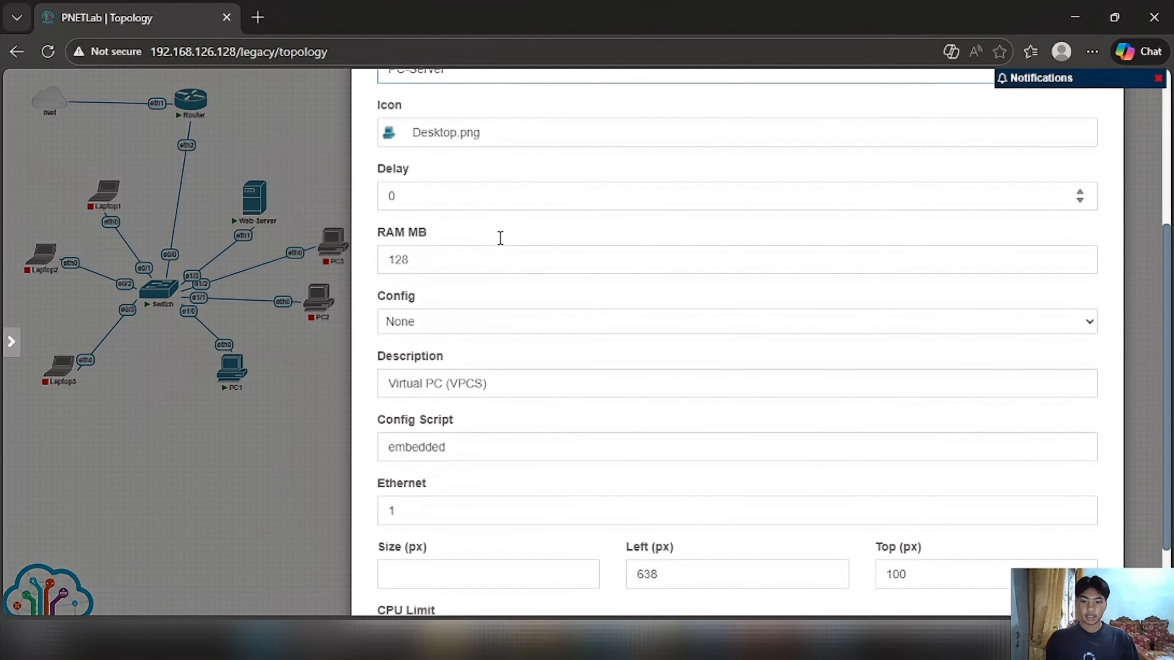
pyautogui.scroll(1, 504, 231)
pyautogui.click(513, 217)
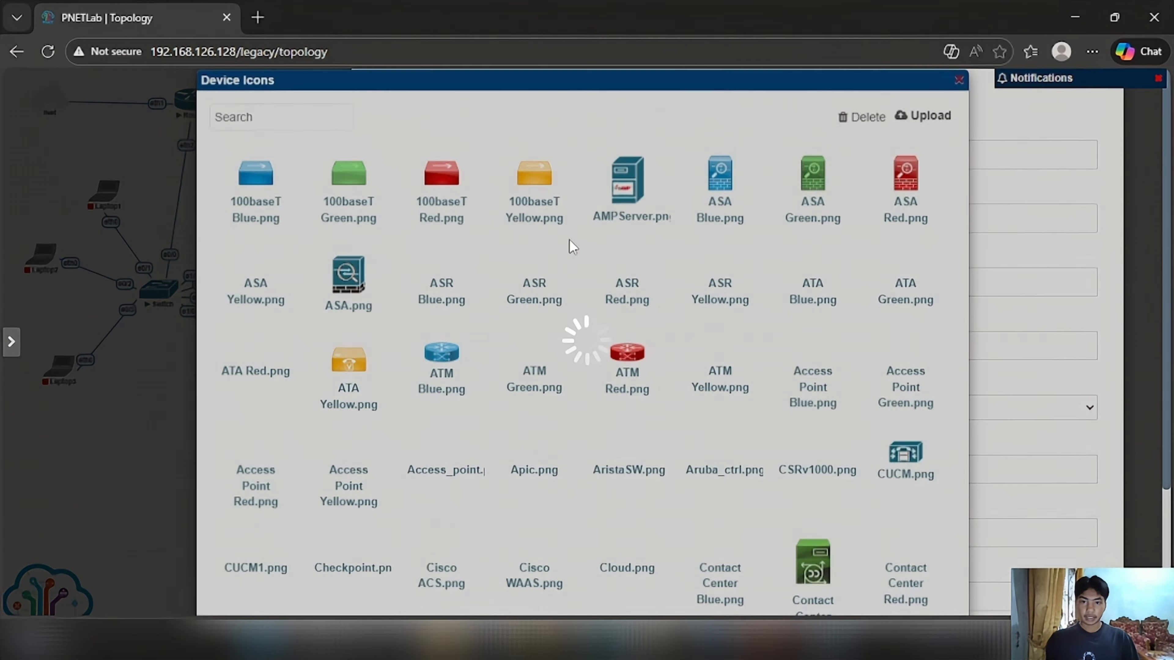
pyautogui.click(310, 151)
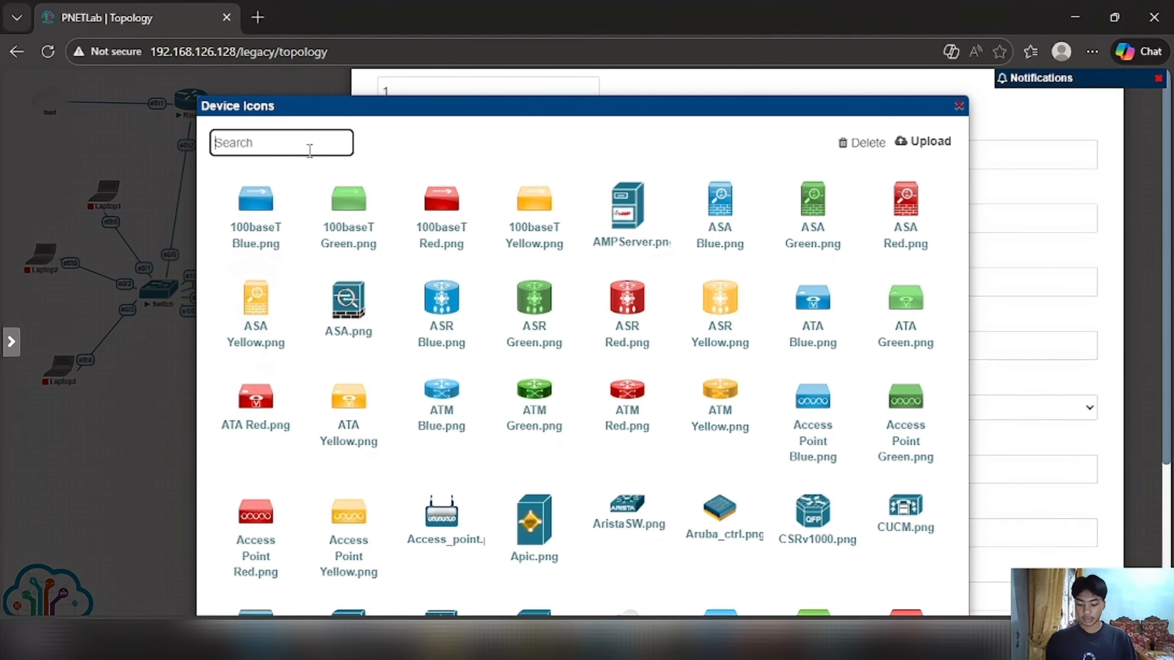
pyautogui.write('server')
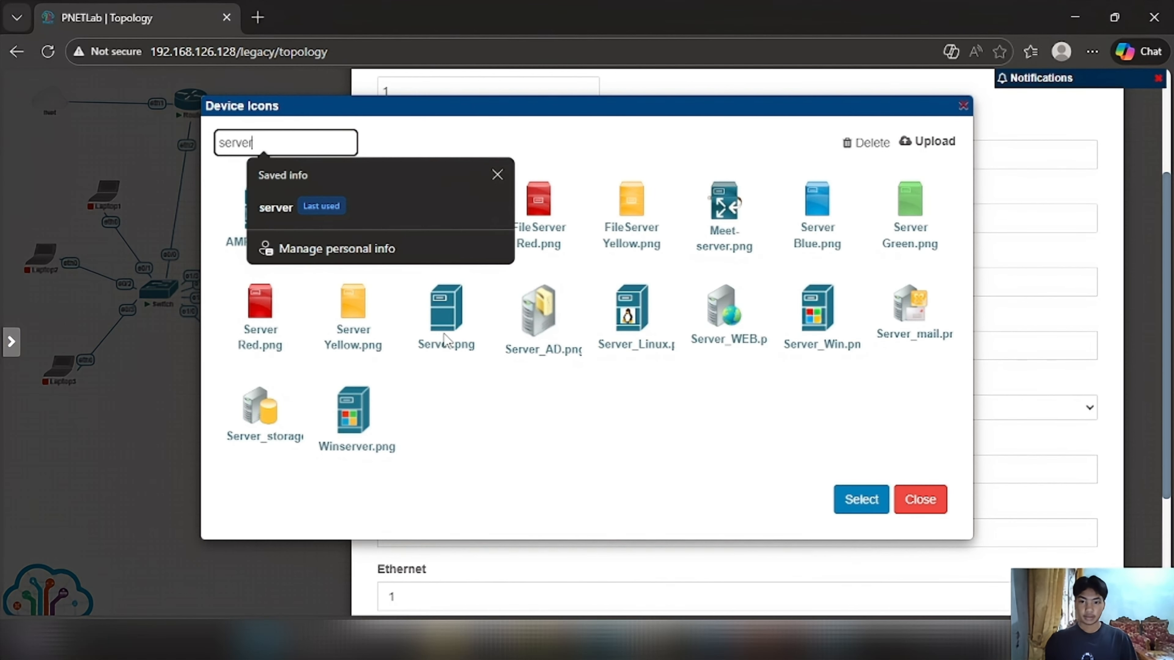
pyautogui.click(444, 327)
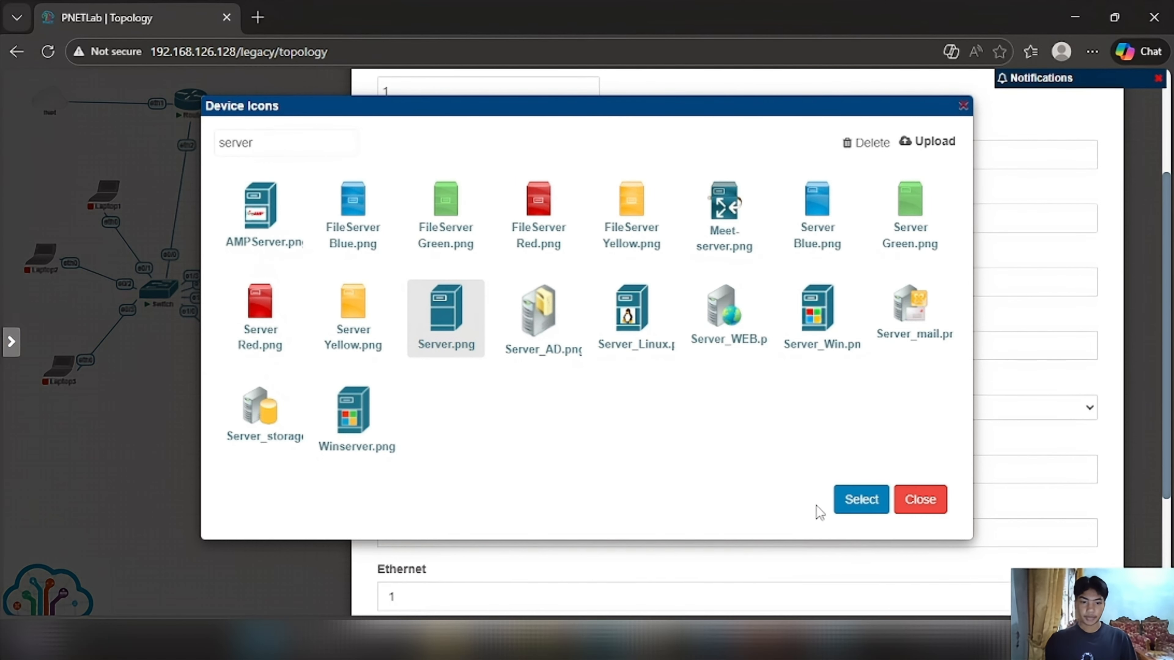
pyautogui.click(861, 500)
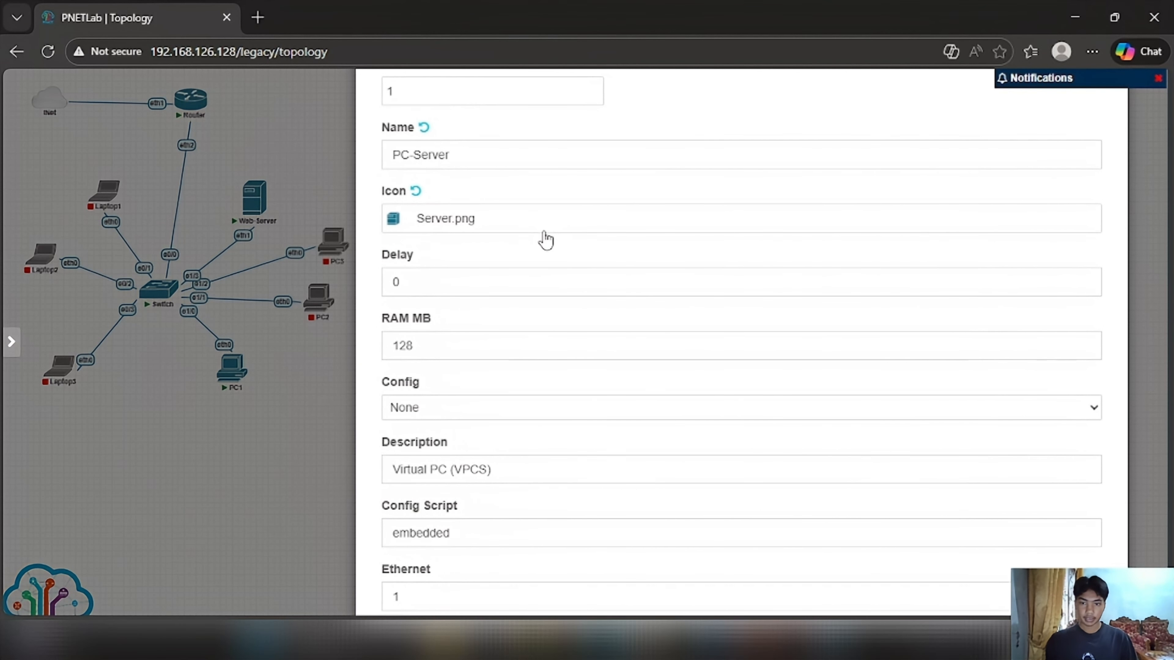
# Save the PC-Server node and connect its eth0 to the Router's eth3
pyautogui.scroll(-4, 786, 259)
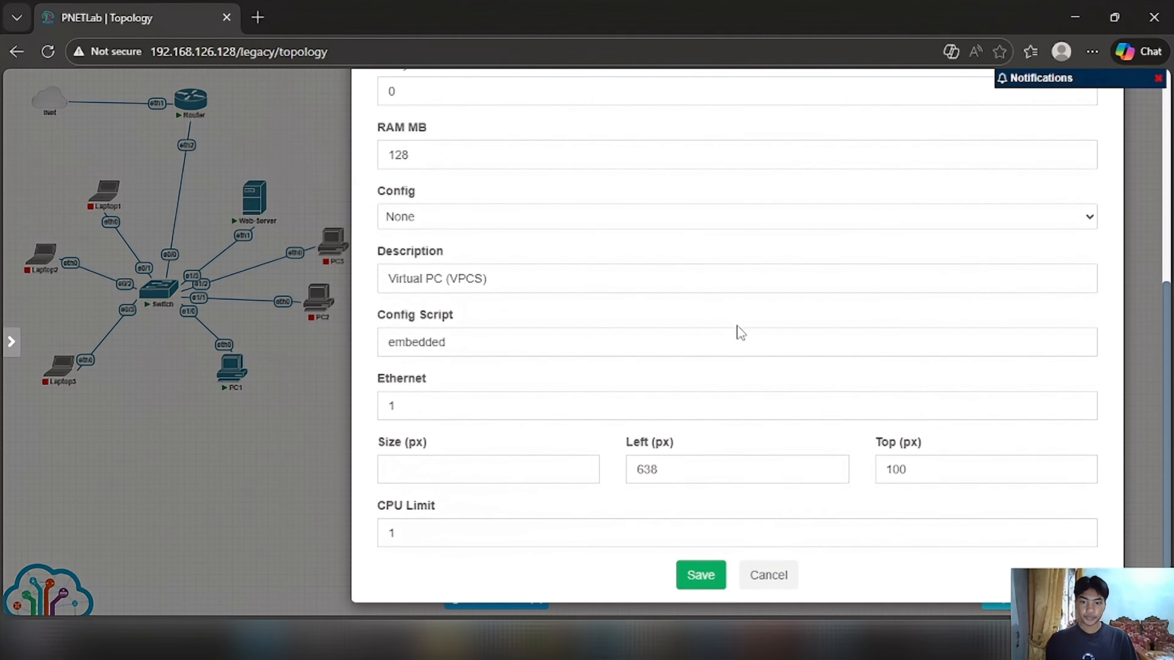
pyautogui.click(698, 573)
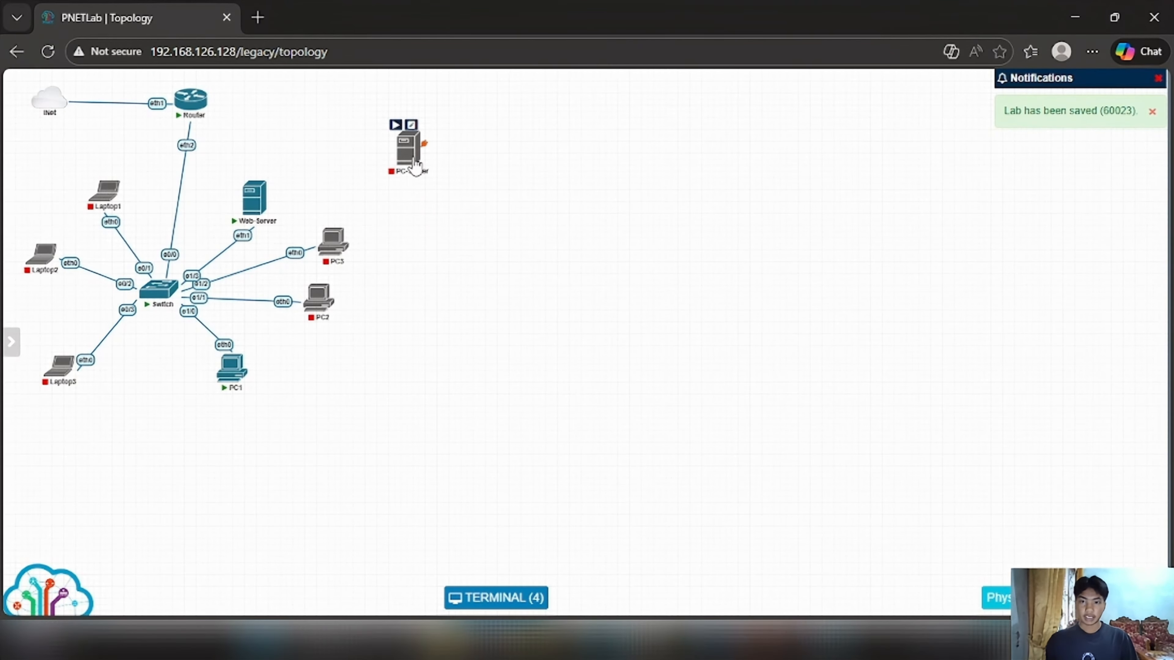
pyautogui.moveTo(411, 155); pyautogui.dragTo(190, 98)
pyautogui.click(622, 529)
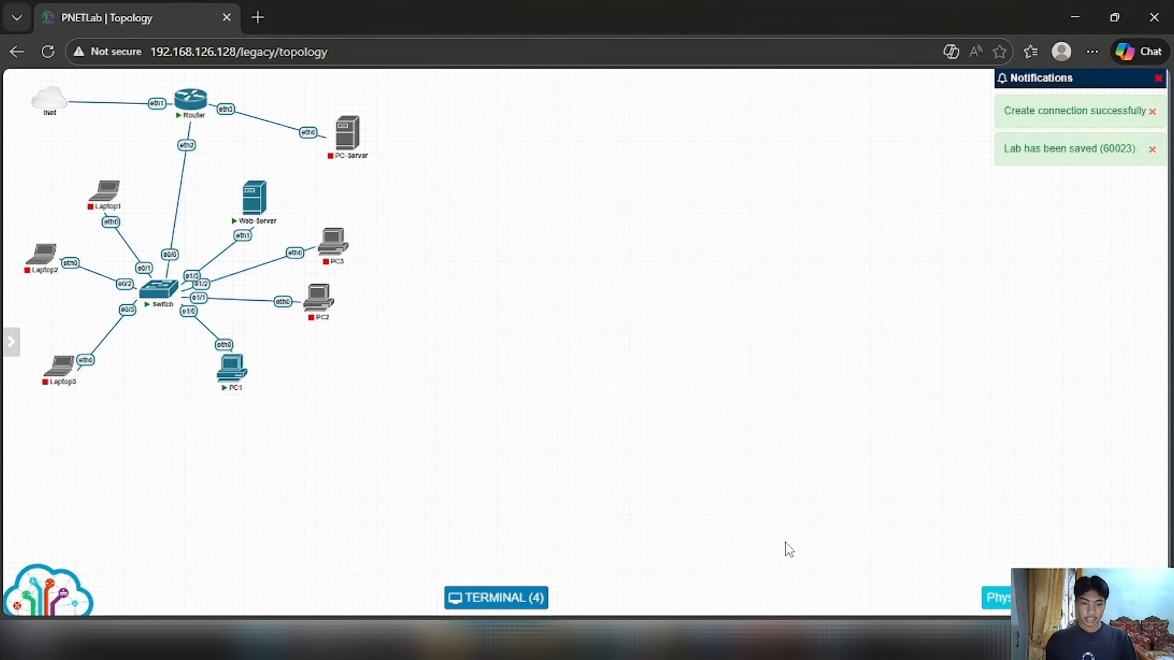
# Switch to WinBox and check the router's IP address list, including the subnet on ether3
pyautogui.click(703, 640)
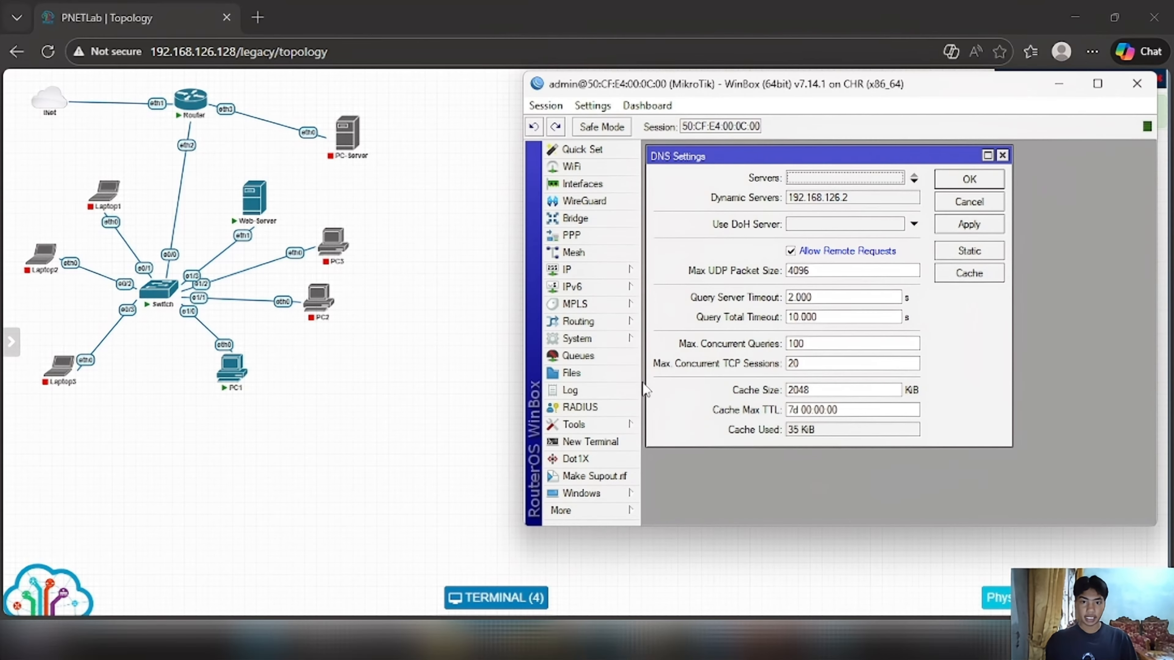
pyautogui.click(601, 272)
pyautogui.click(664, 183)
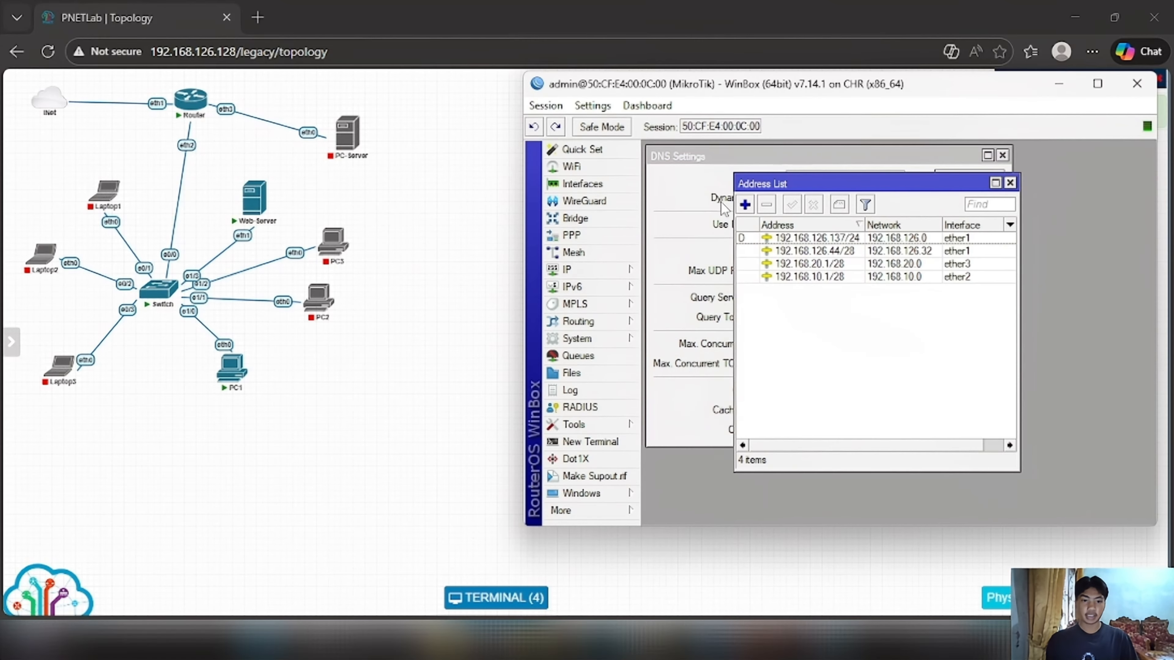
pyautogui.moveTo(825, 185); pyautogui.dragTo(829, 182)
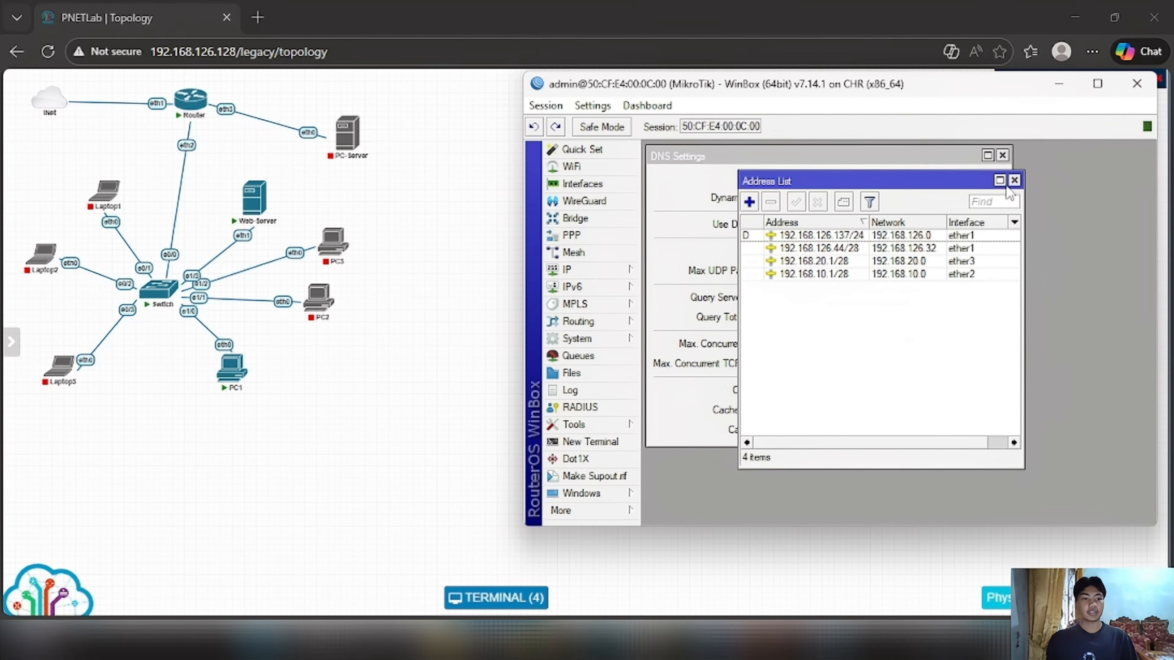
pyautogui.click(1015, 180)
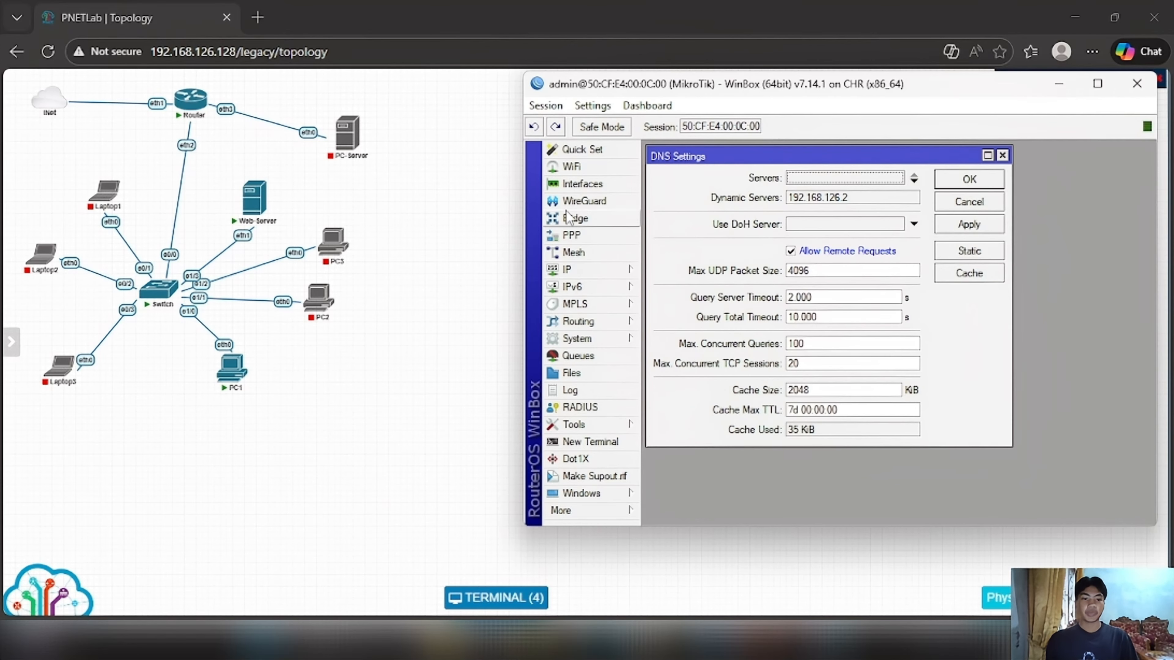
# Return to the PNETLab topology, start the PC-Server node, and open and reconnect its console
pyautogui.click(432, 195)
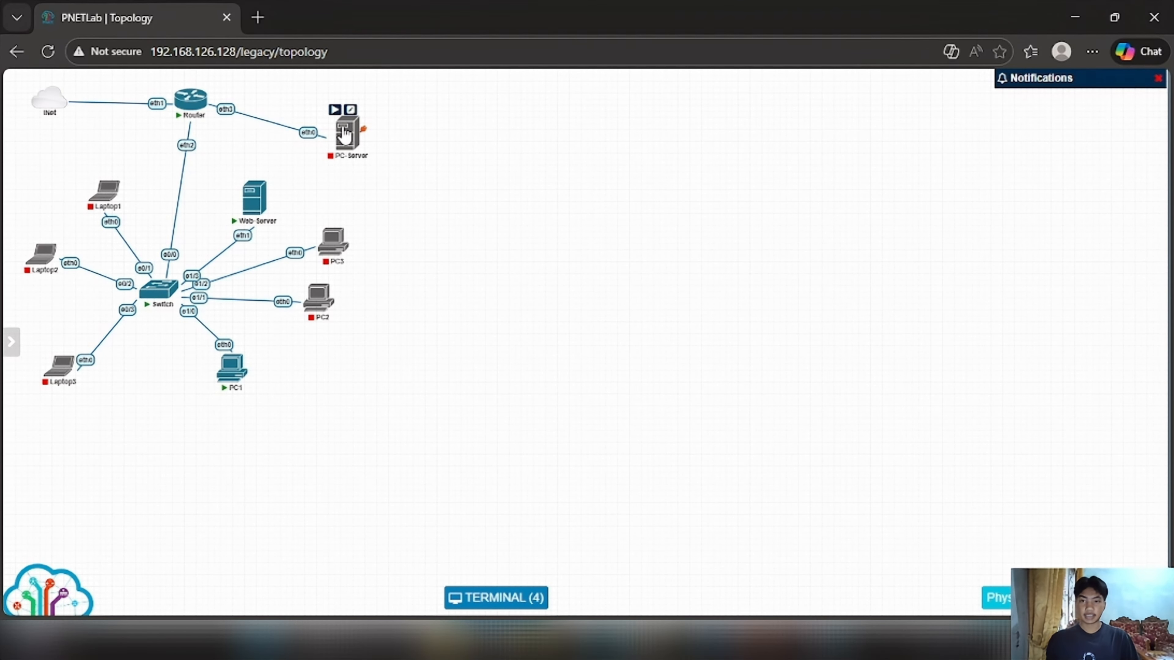
pyautogui.click(336, 112)
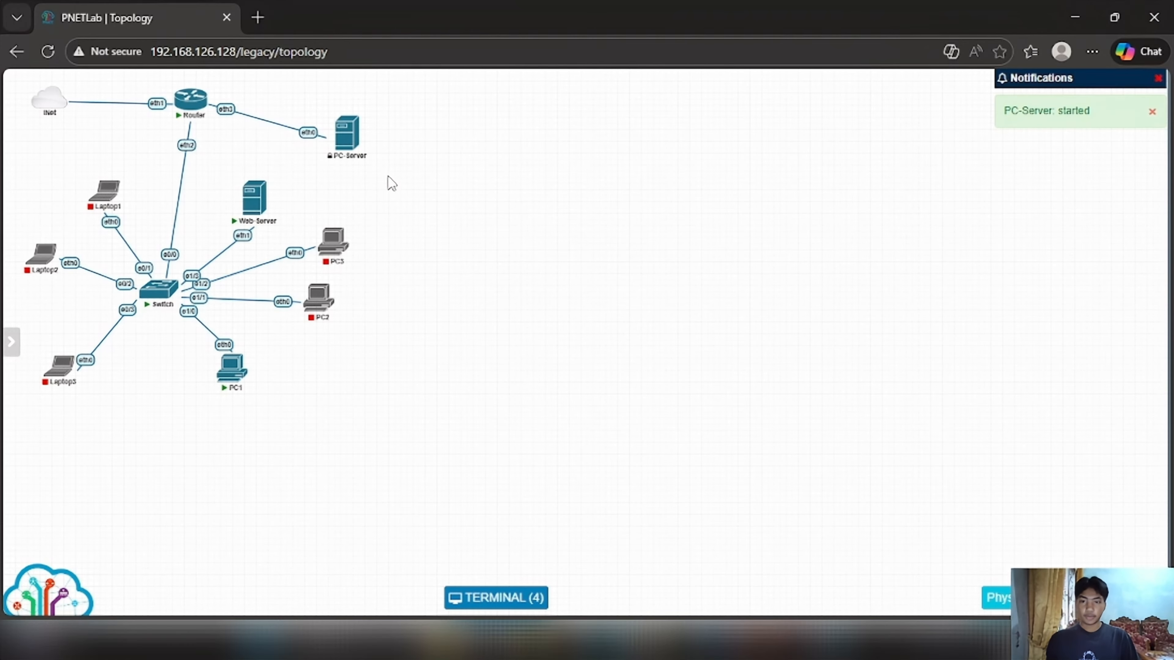
pyautogui.click(348, 138)
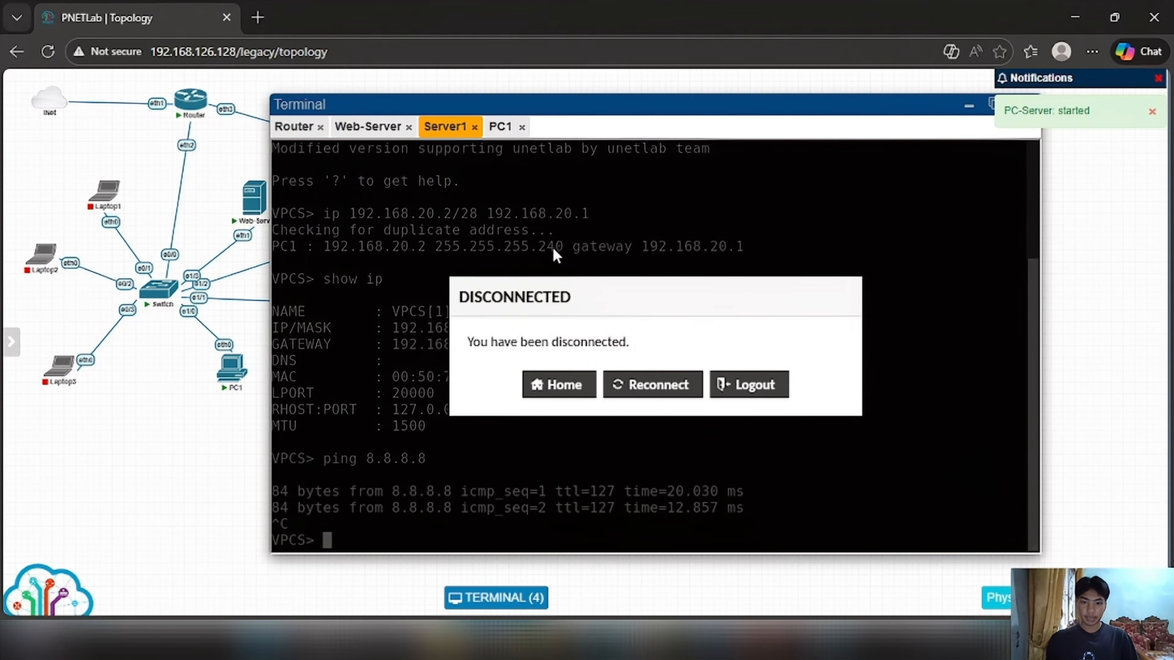
pyautogui.click(639, 395)
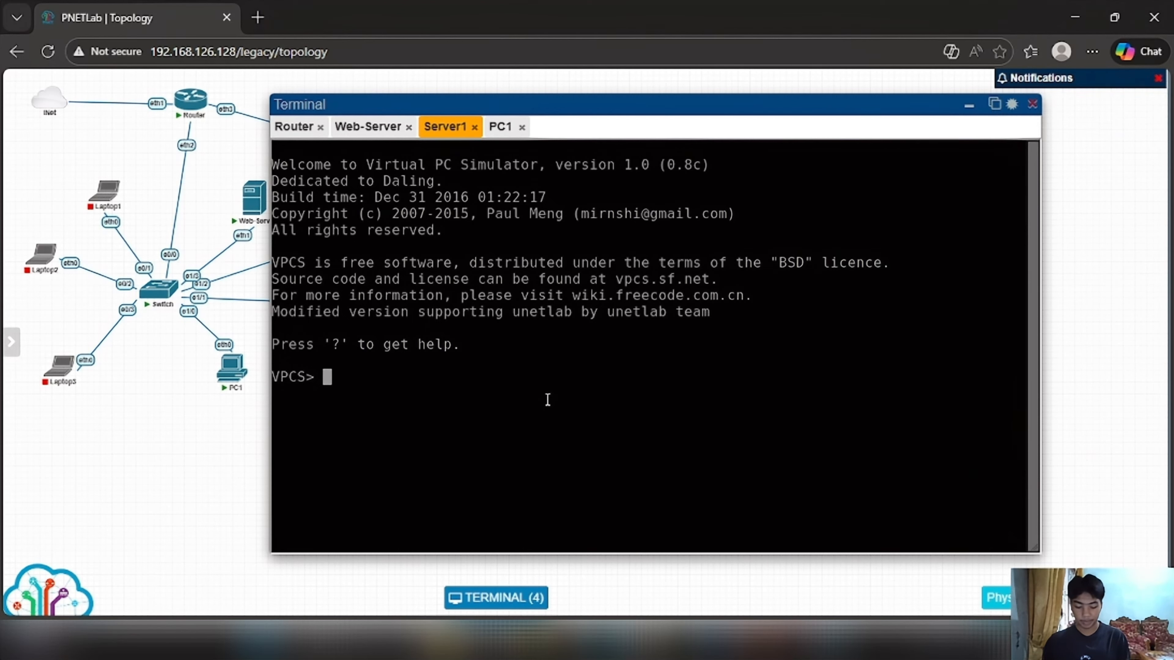
# Begin an ip command for the address 192.168.20.2 at the PC-Server's VPCS prompt
pyautogui.write('ip 192.,1')
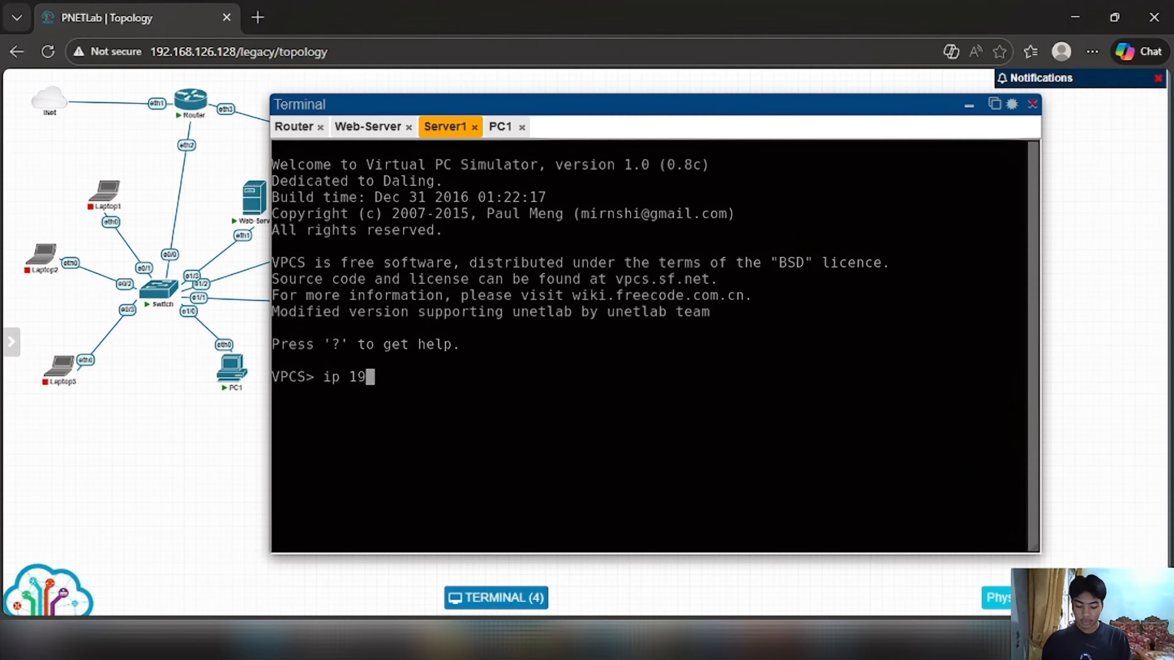
pyautogui.press('BackSpace')
pyautogui.press('BackSpace')
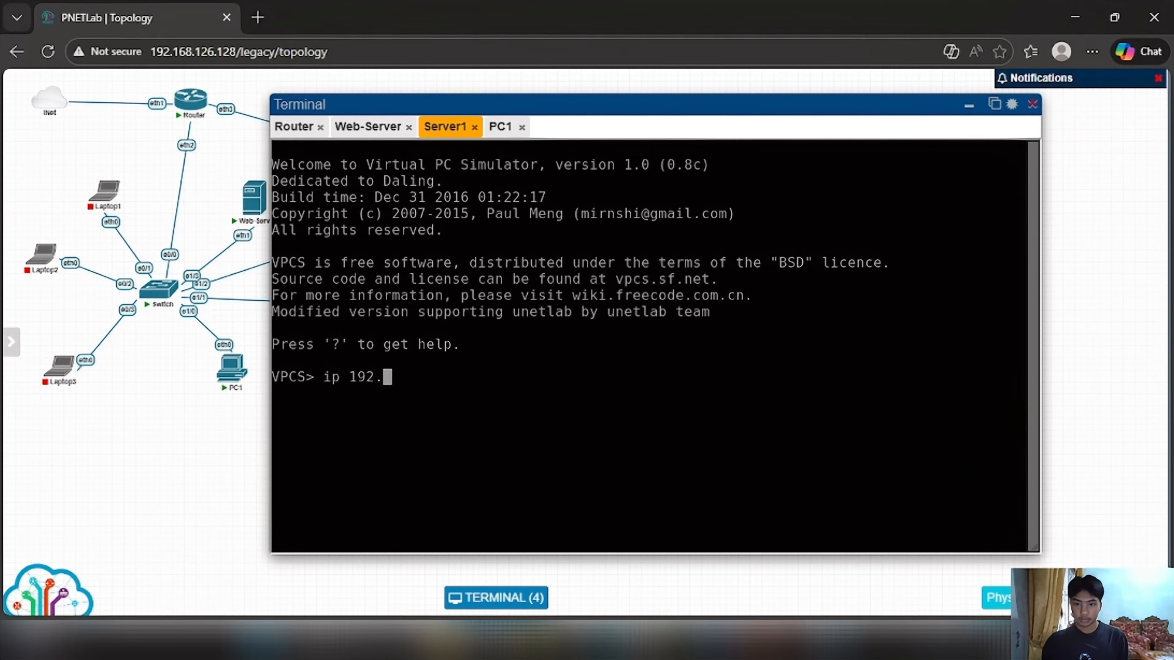
pyautogui.write('168.20.2')
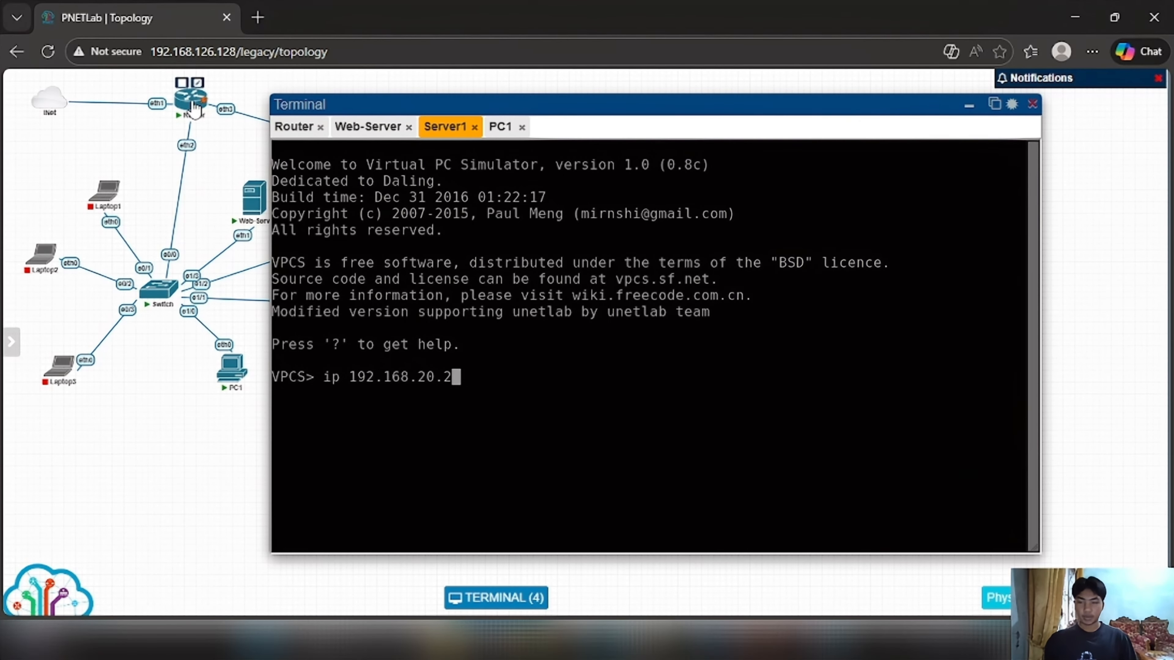
# Check the server address notes and the router's IP address list in WinBox for the prefix length on ether3
pyautogui.click(847, 640)
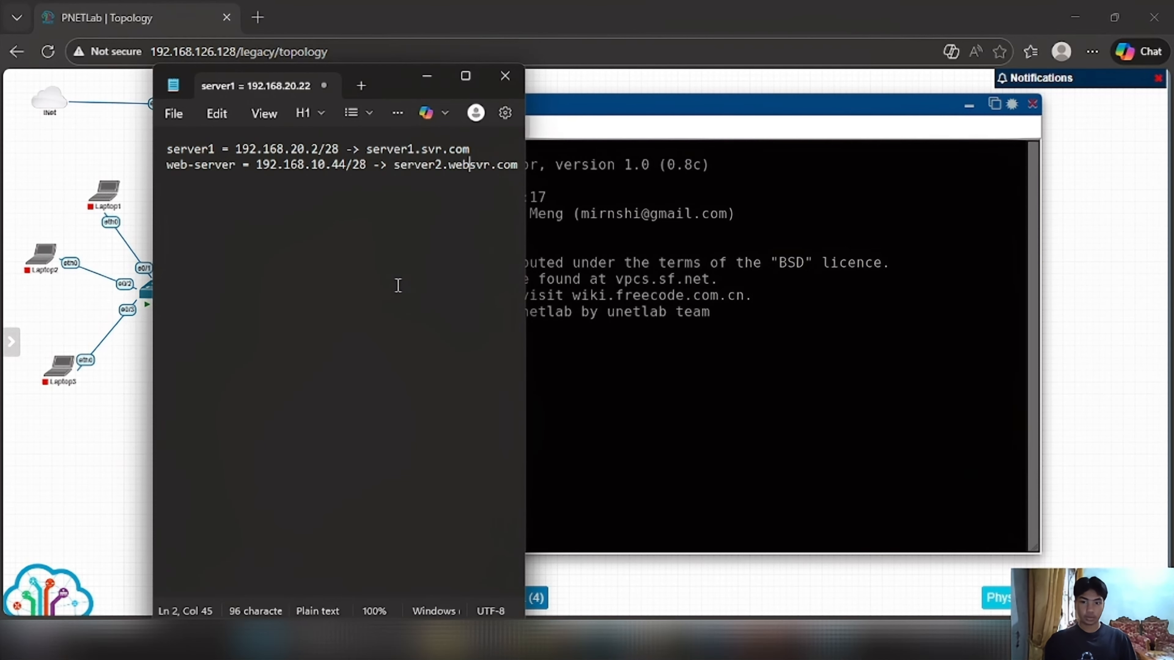
pyautogui.click(956, 551)
pyautogui.click(781, 640)
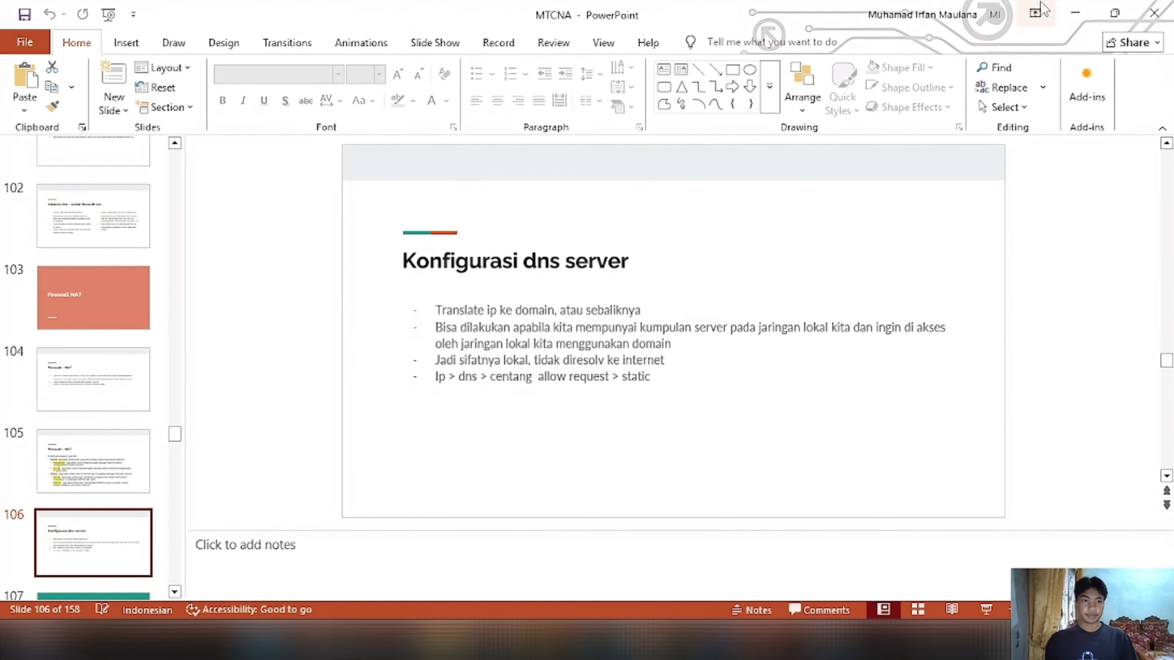
pyautogui.click(1073, 17)
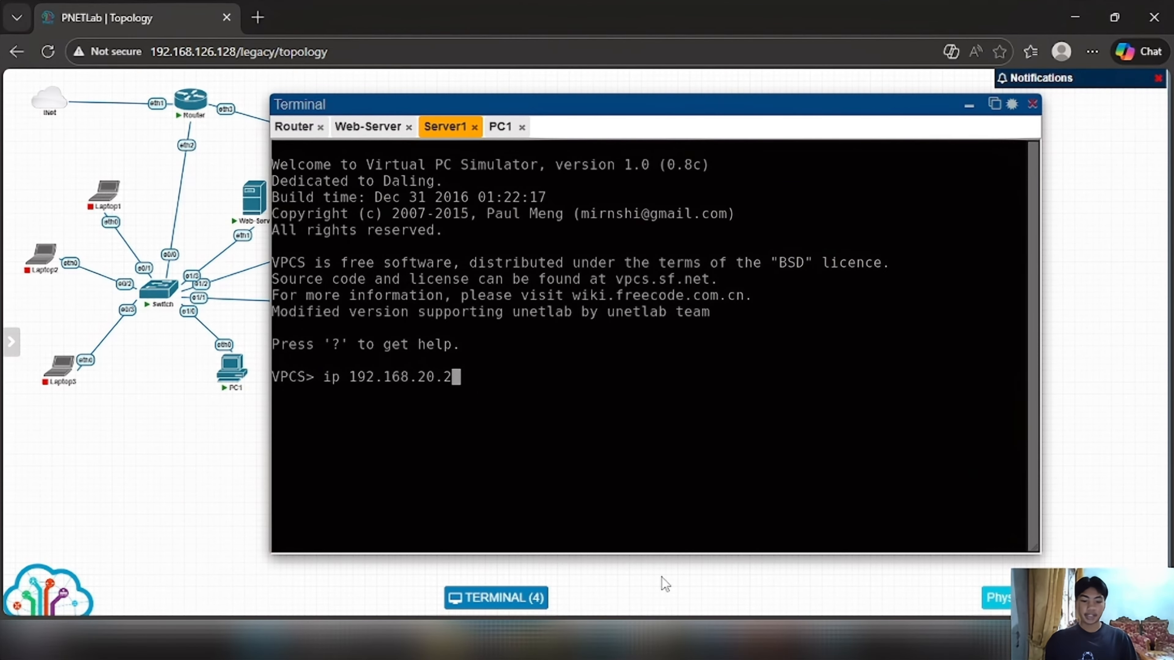
pyautogui.click(706, 644)
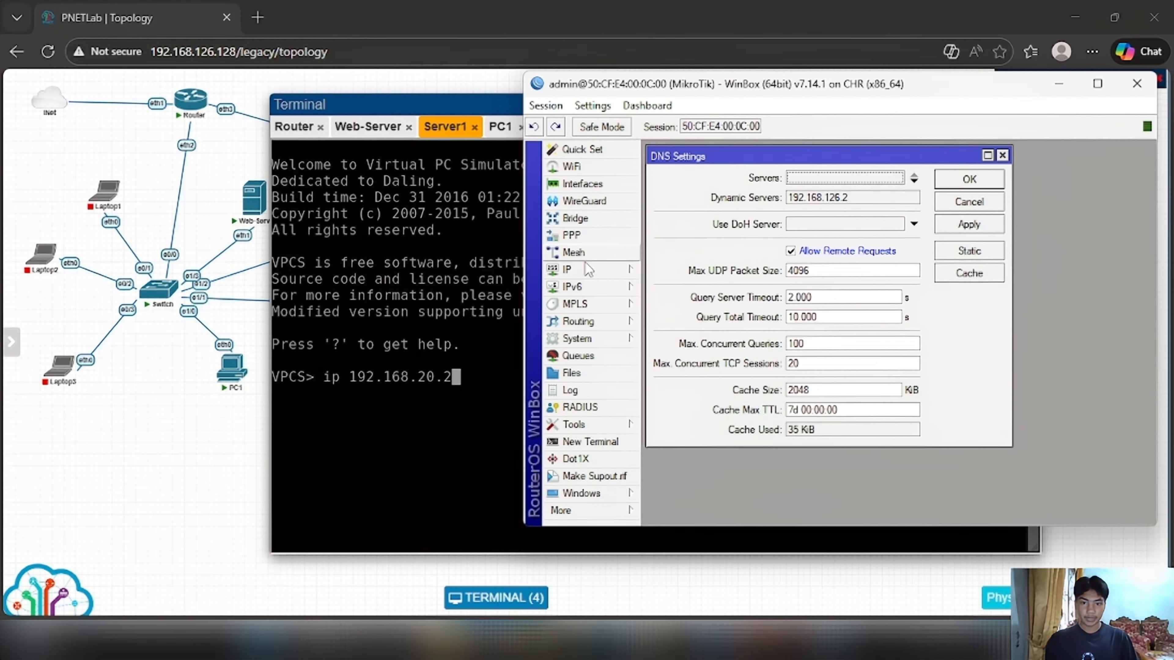
pyautogui.click(588, 269)
pyautogui.click(698, 195)
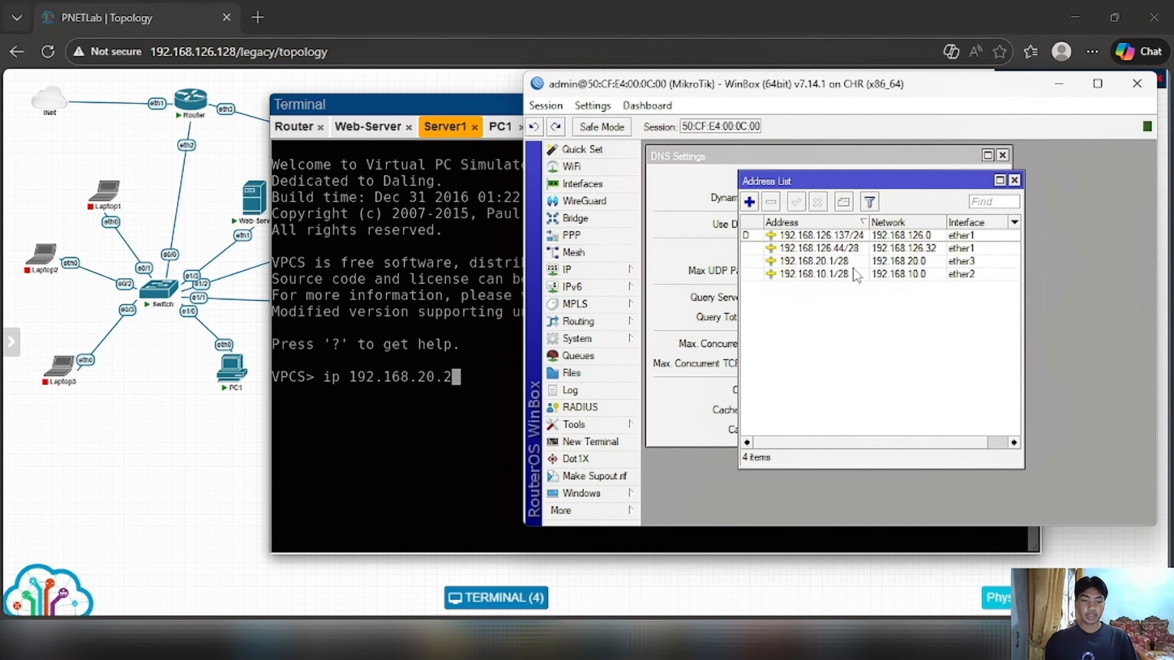
# Return to the PC-Server console, complete the ip command with prefix /28 and gateway 192.168.20.1, and run it
pyautogui.click(489, 372)
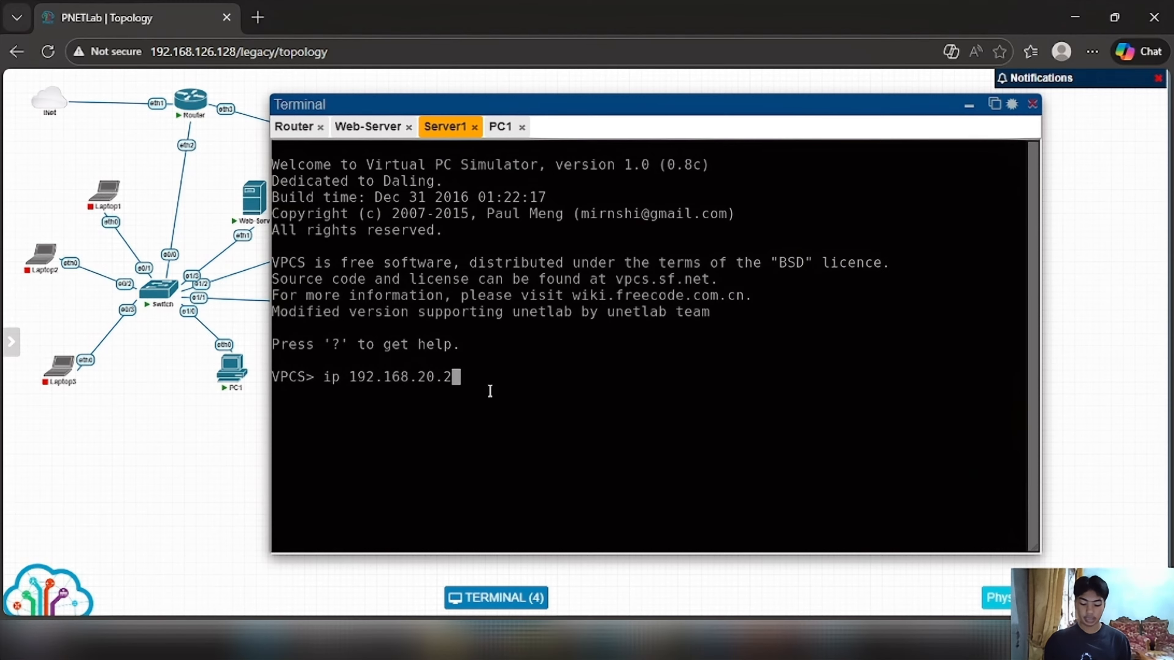
pyautogui.write('ip 192.168.20.2/28 ')
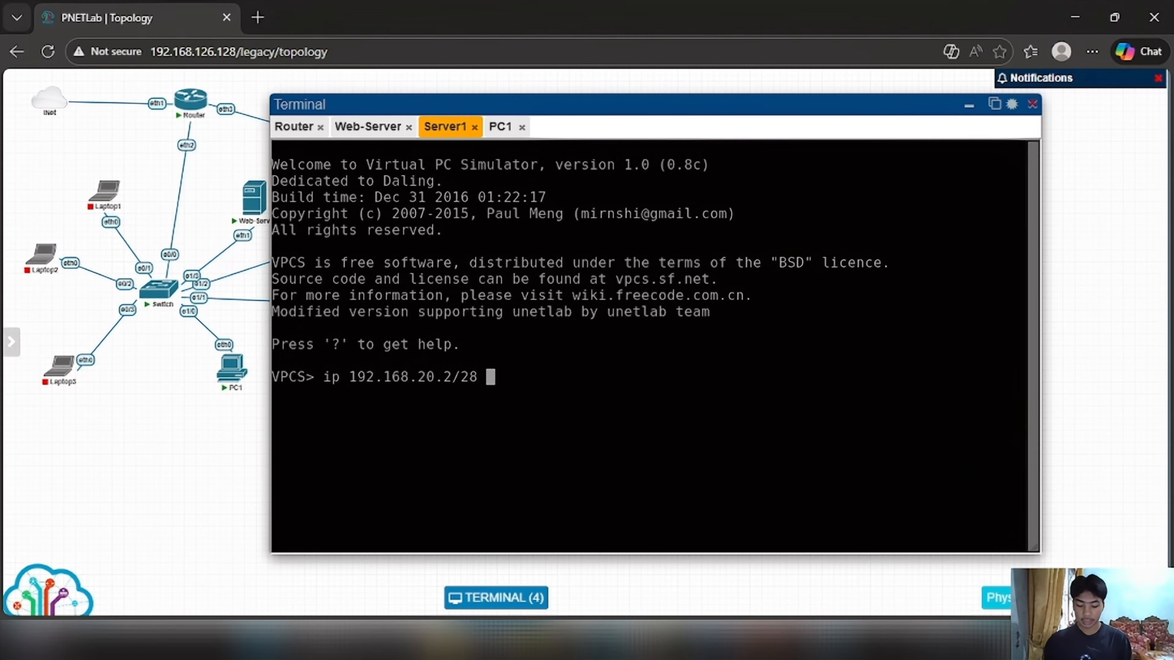
pyautogui.write('192.168.')
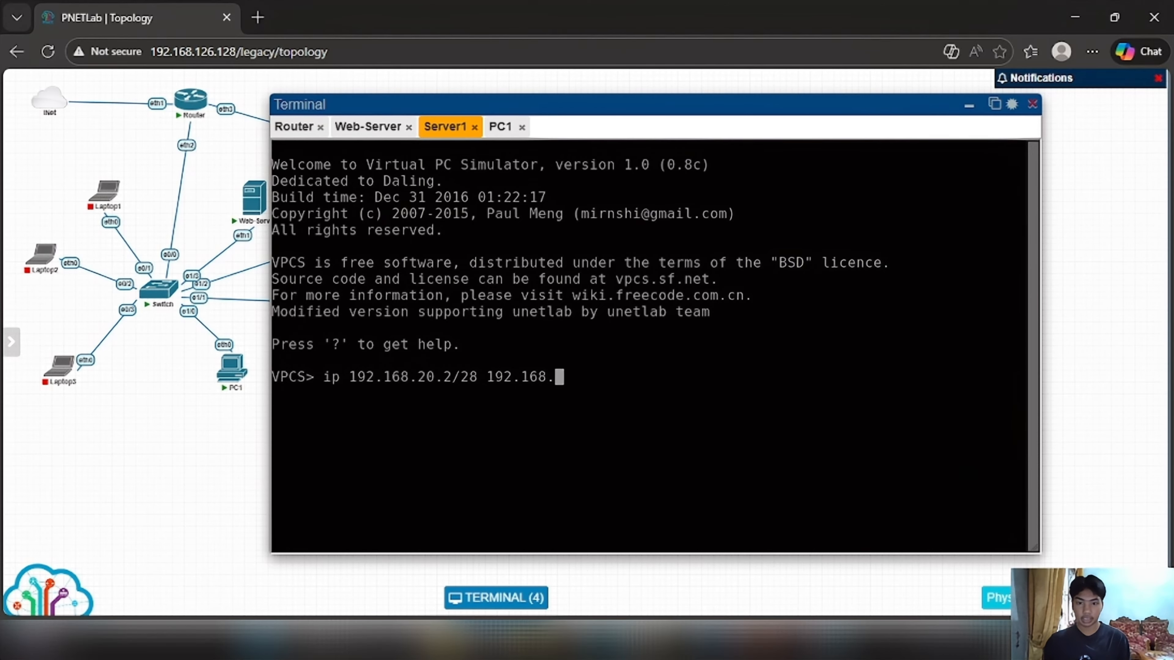
pyautogui.write('20.1')
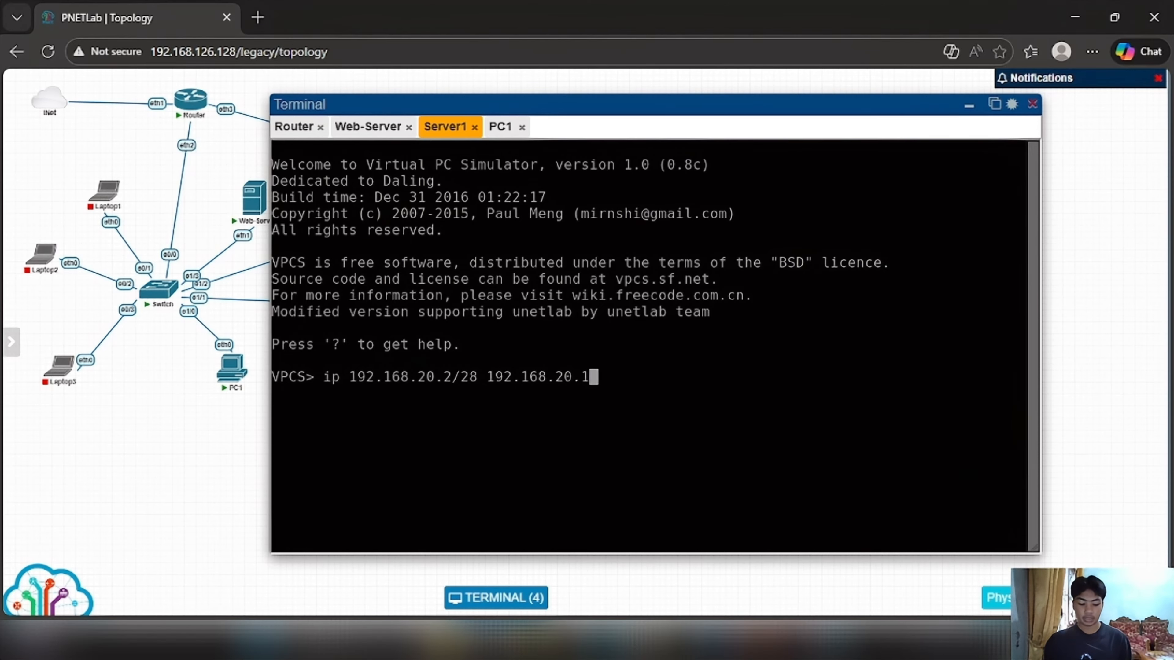
pyautogui.press('Return')
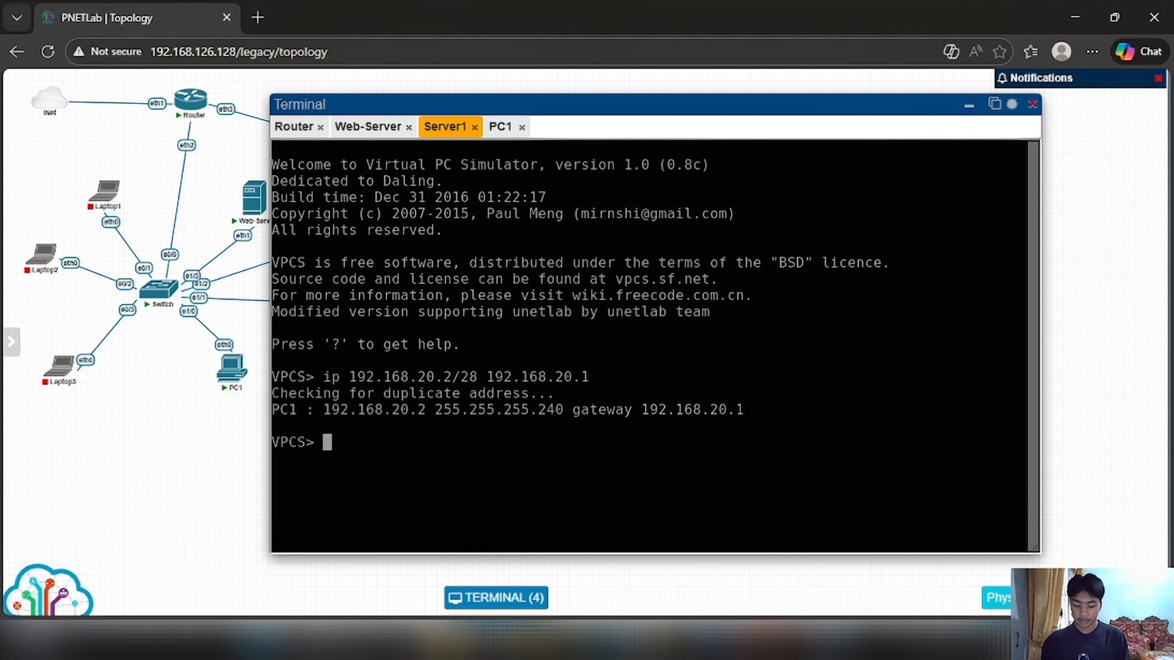
# Run show ip on the PC-Server and check its IP address and mask
pyautogui.write('show i[')
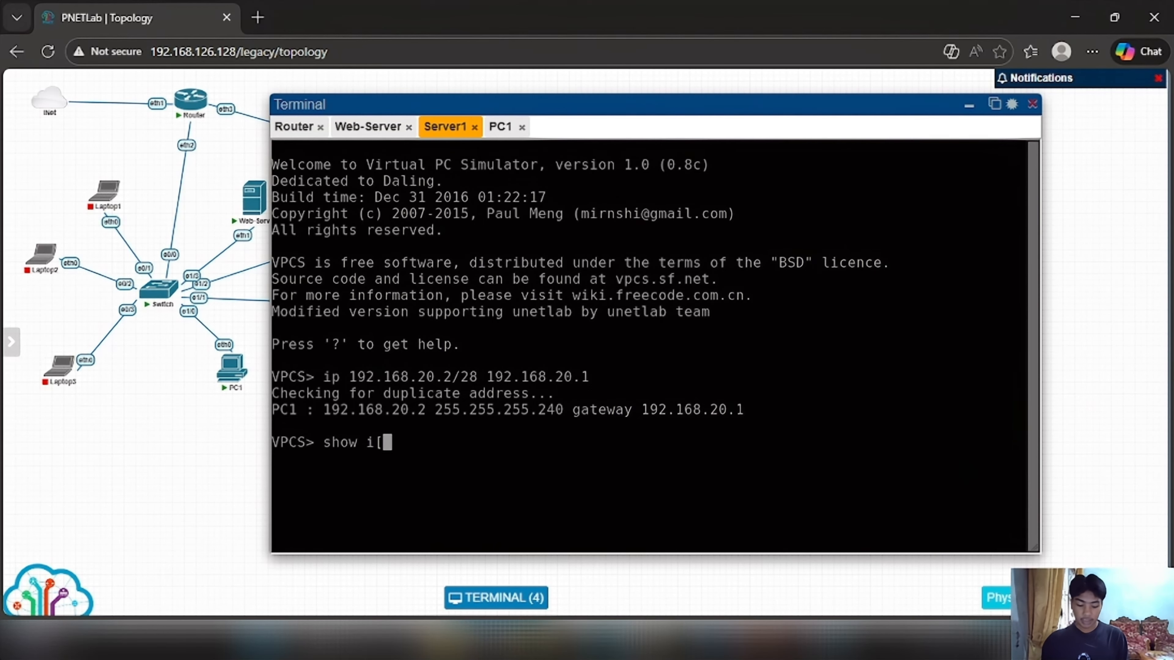
pyautogui.press('BackSpace')
pyautogui.write('p')
pyautogui.press('Return')
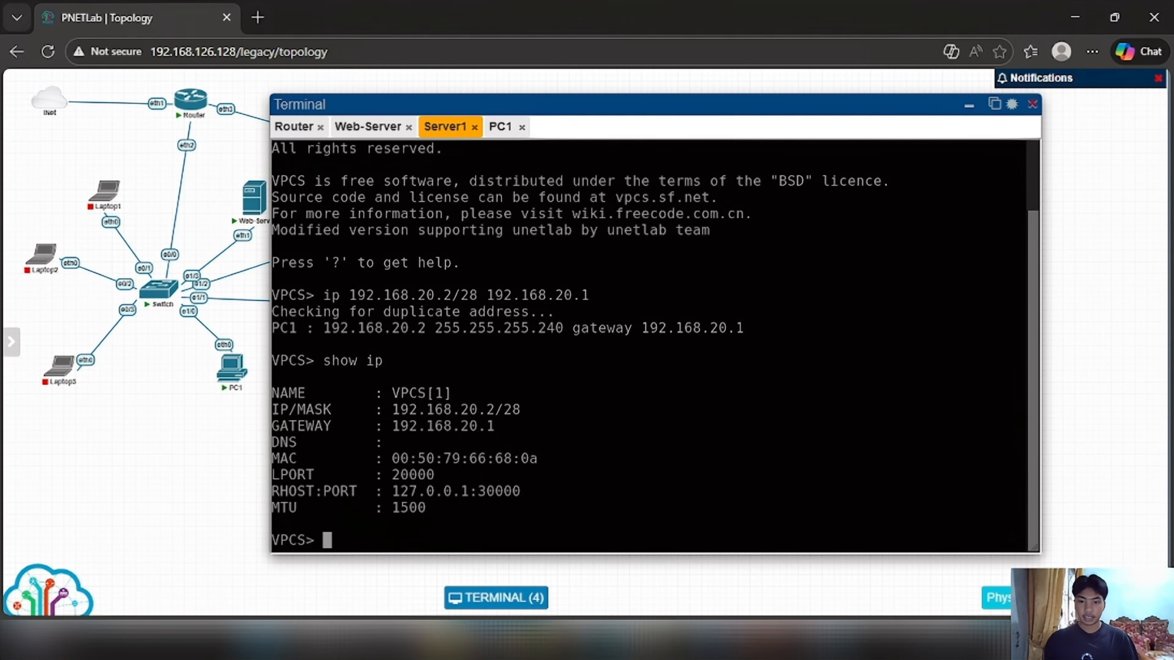
pyautogui.moveTo(385, 410); pyautogui.dragTo(518, 405)
pyautogui.click(537, 420)
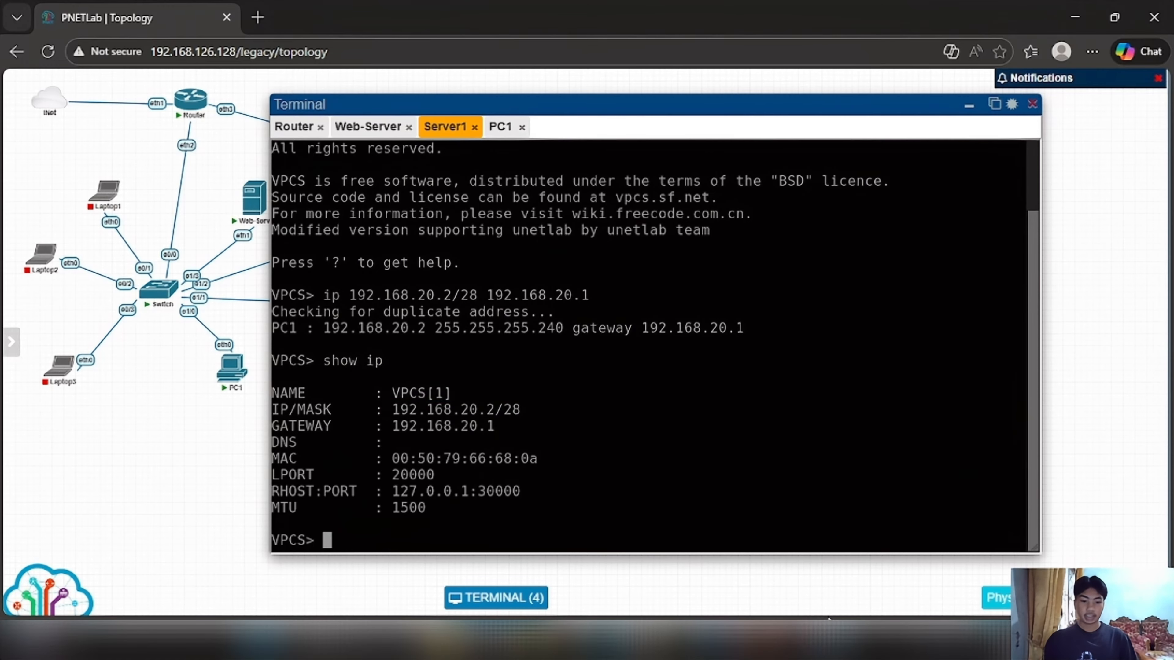
# Move the terminal clear of the topology, switch to the Notepad notes and rename the server1 entry to PC-server
pyautogui.moveTo(653, 102); pyautogui.dragTo(767, 89)
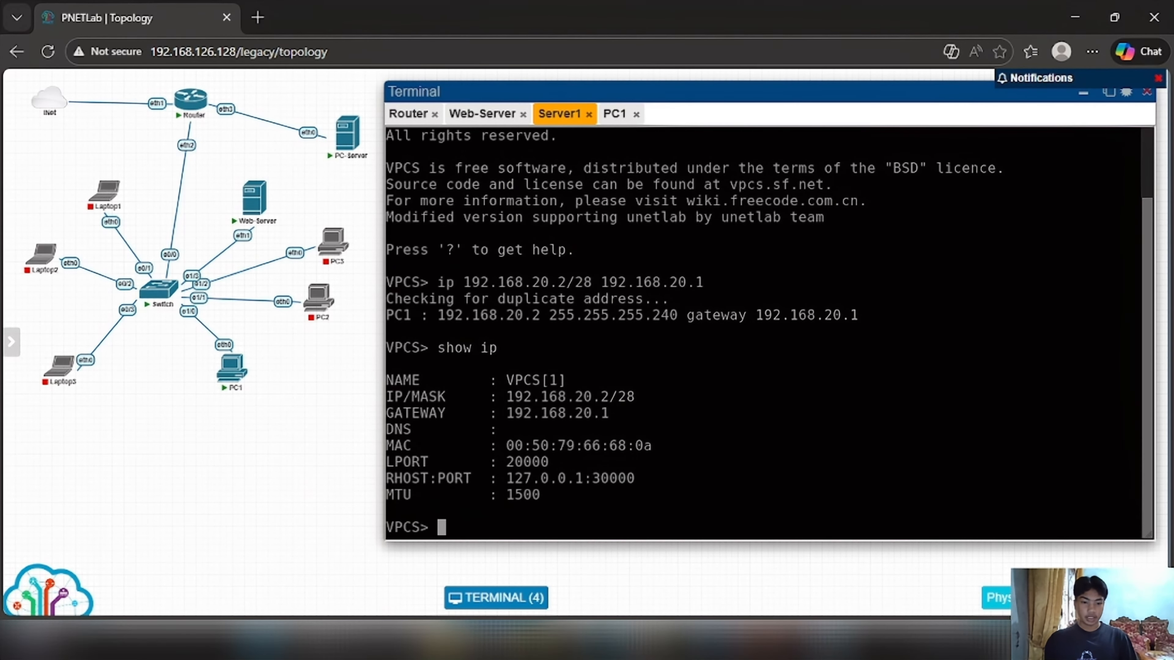
pyautogui.hotkey('alt', 'Tab')
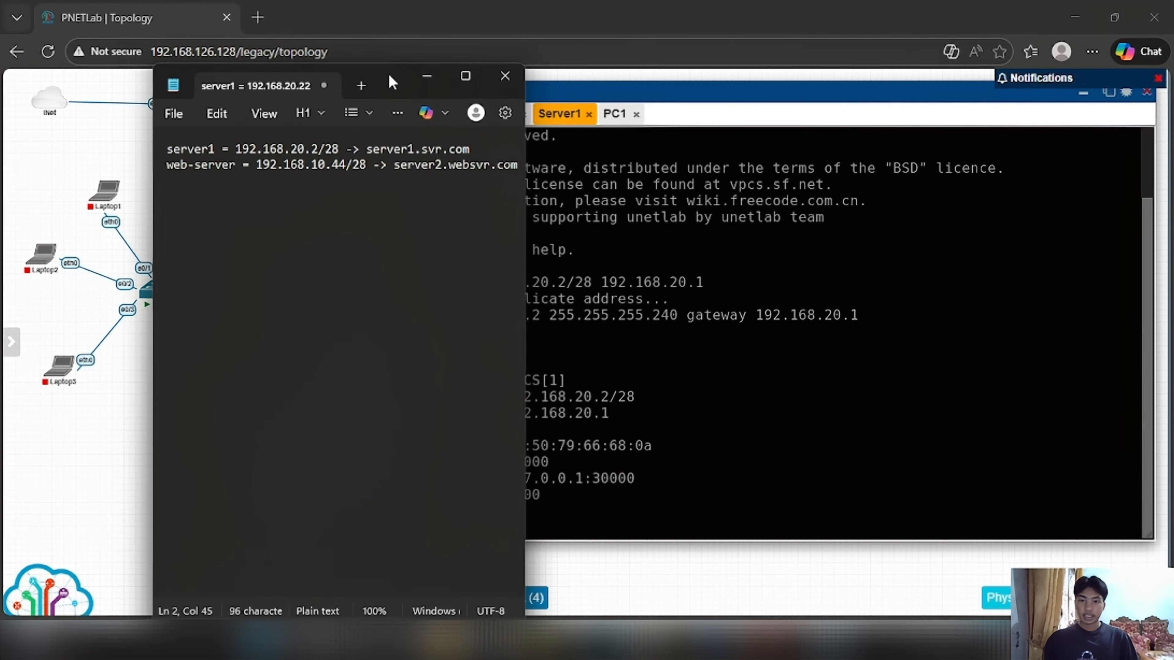
pyautogui.moveTo(392, 82); pyautogui.dragTo(340, 83)
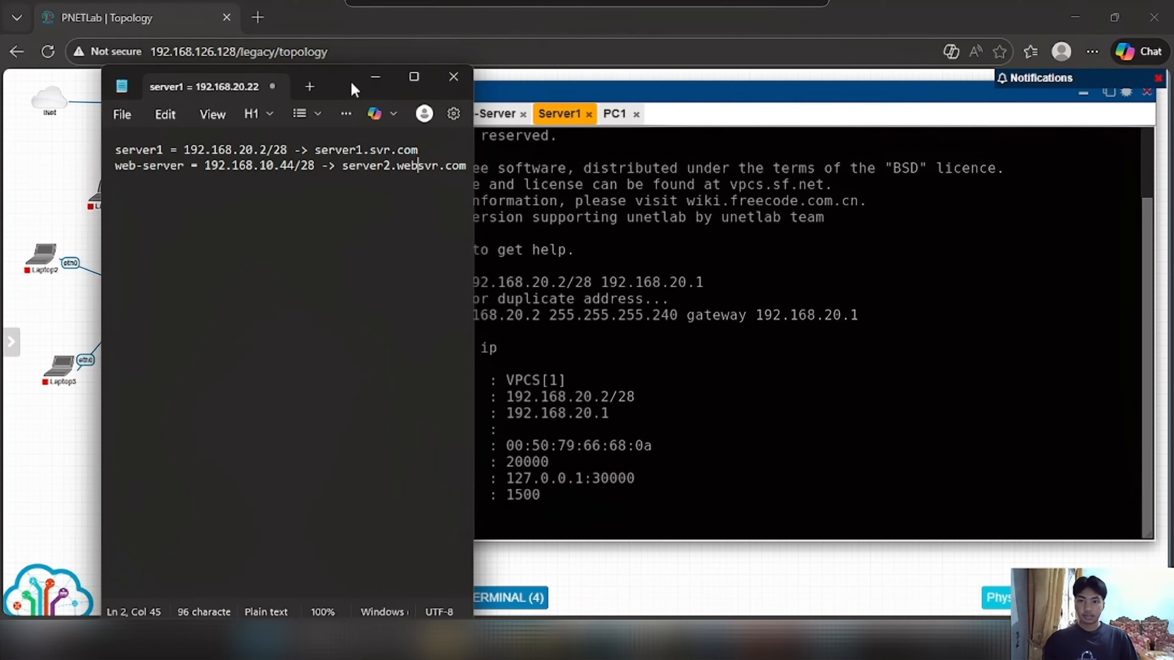
pyautogui.click(463, 167)
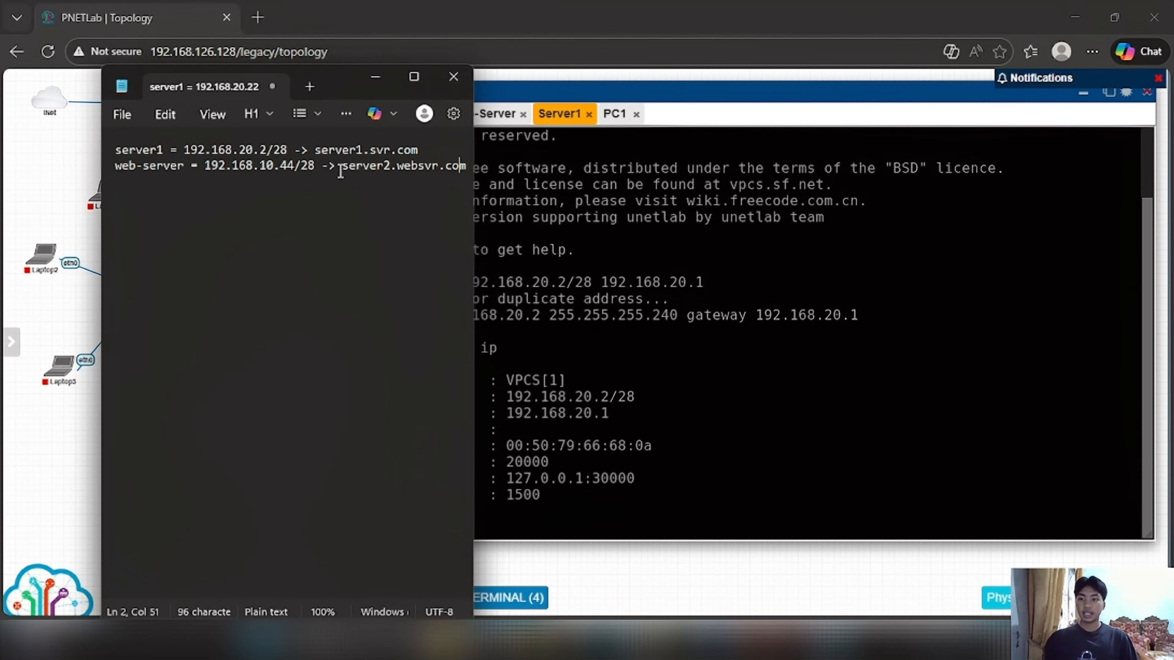
pyautogui.click(163, 149)
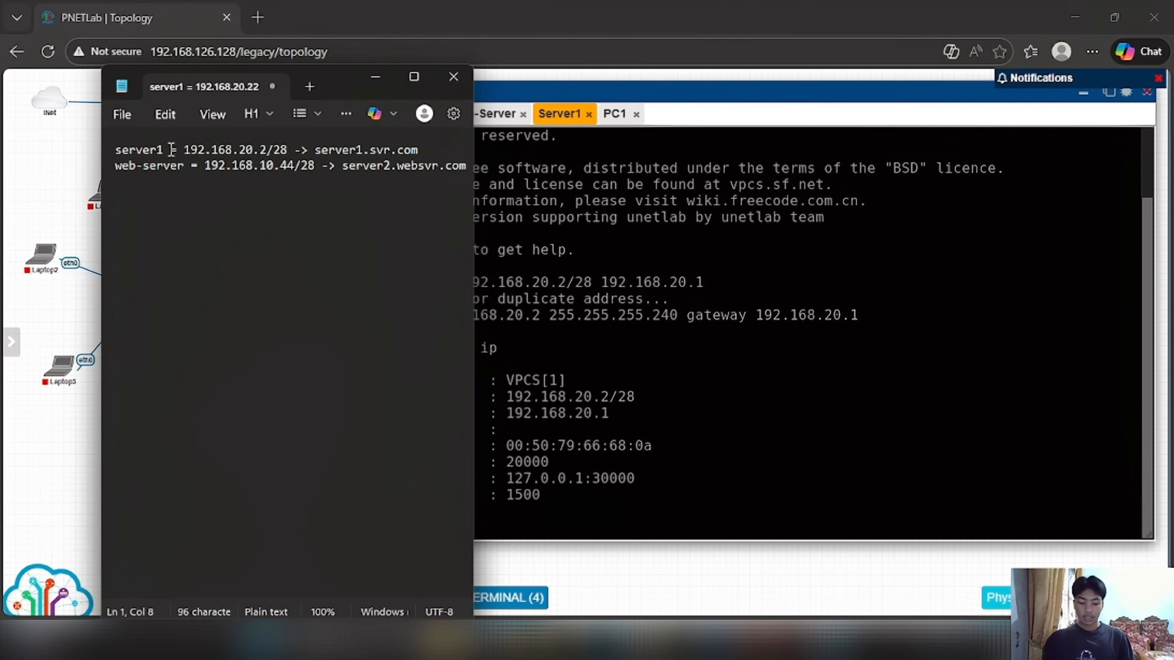
pyautogui.press('Return')
pyautogui.press('BackSpace')
pyautogui.press('BackSpace')
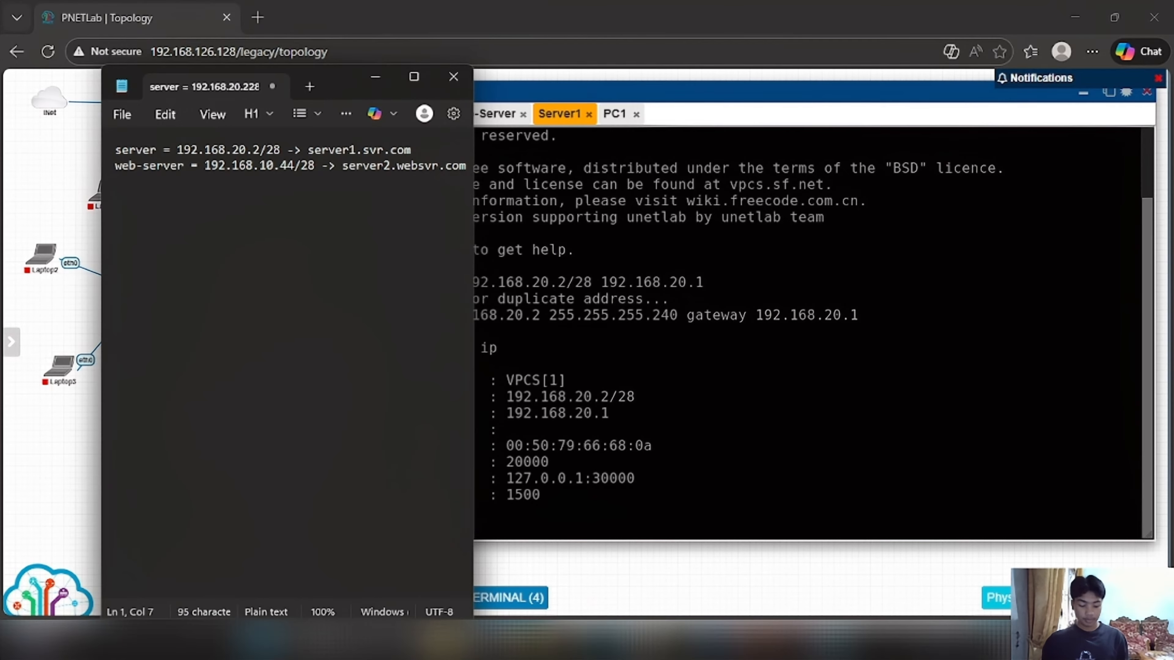
pyautogui.press('Left')
pyautogui.press('Left')
pyautogui.press('Left')
pyautogui.press('Left')
pyautogui.press('Left')
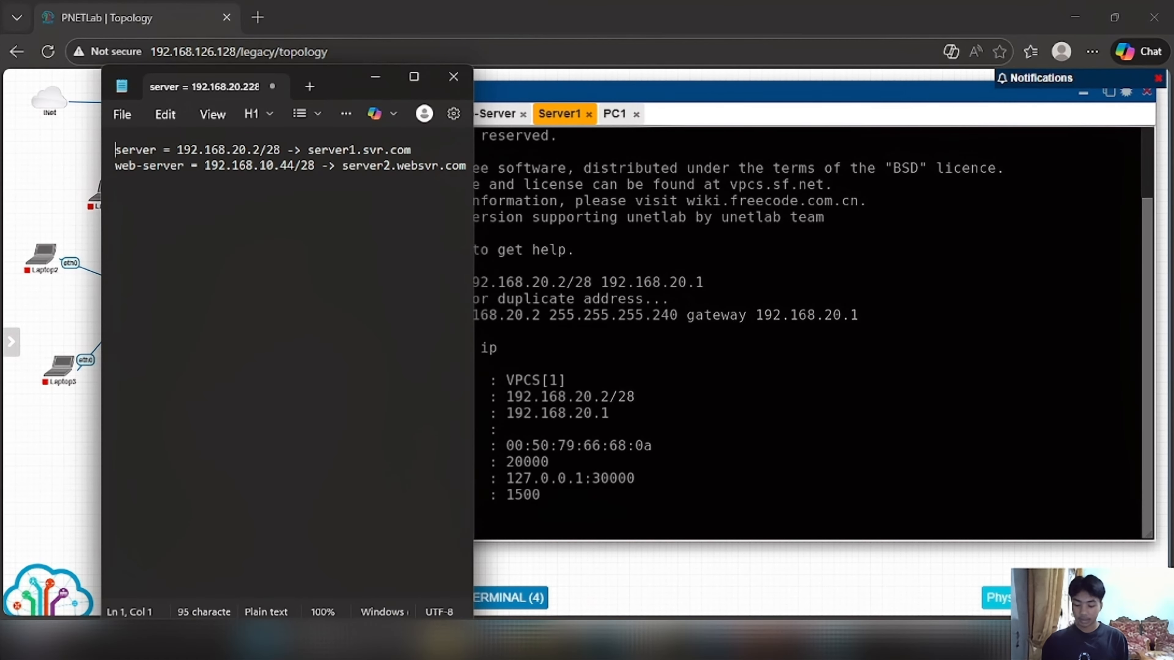
pyautogui.write('PC-')
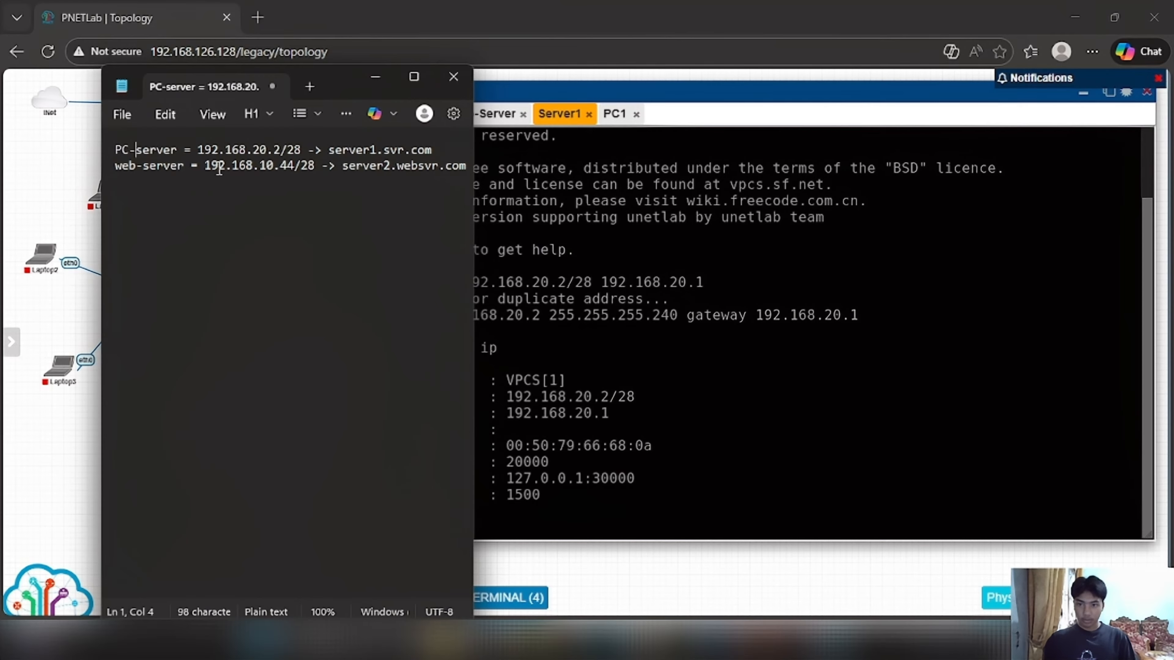
# Change the web-server address in the notes to 192.168.10.2, keeping the /28 prefix
pyautogui.click(295, 166)
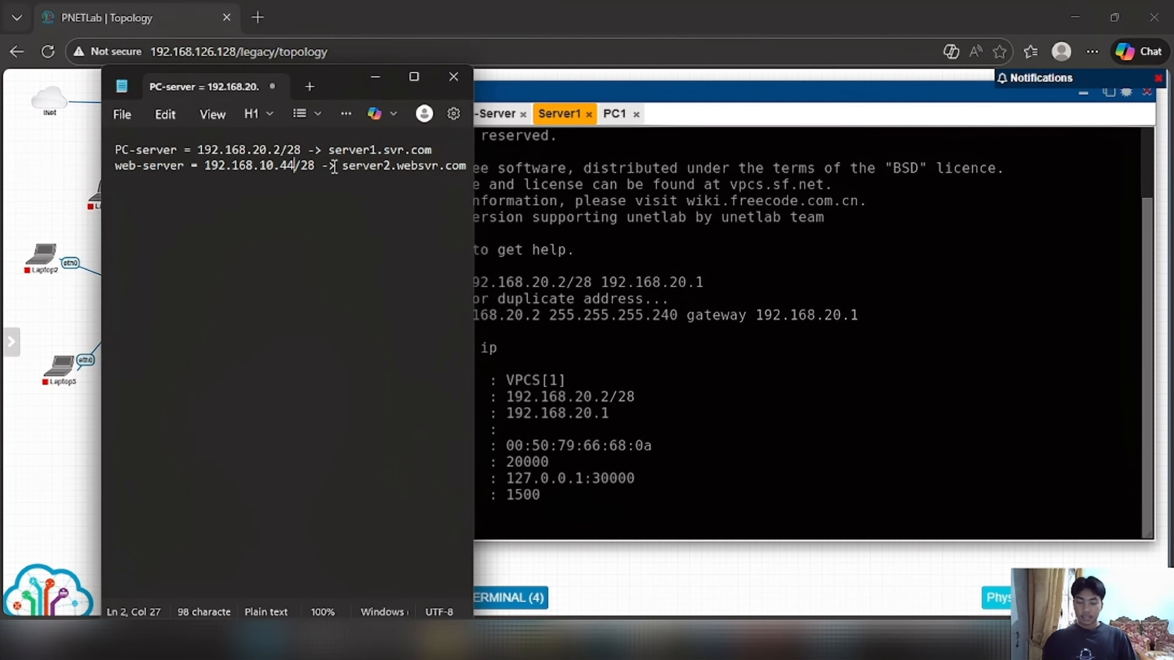
pyautogui.press('BackSpace')
pyautogui.press('BackSpace')
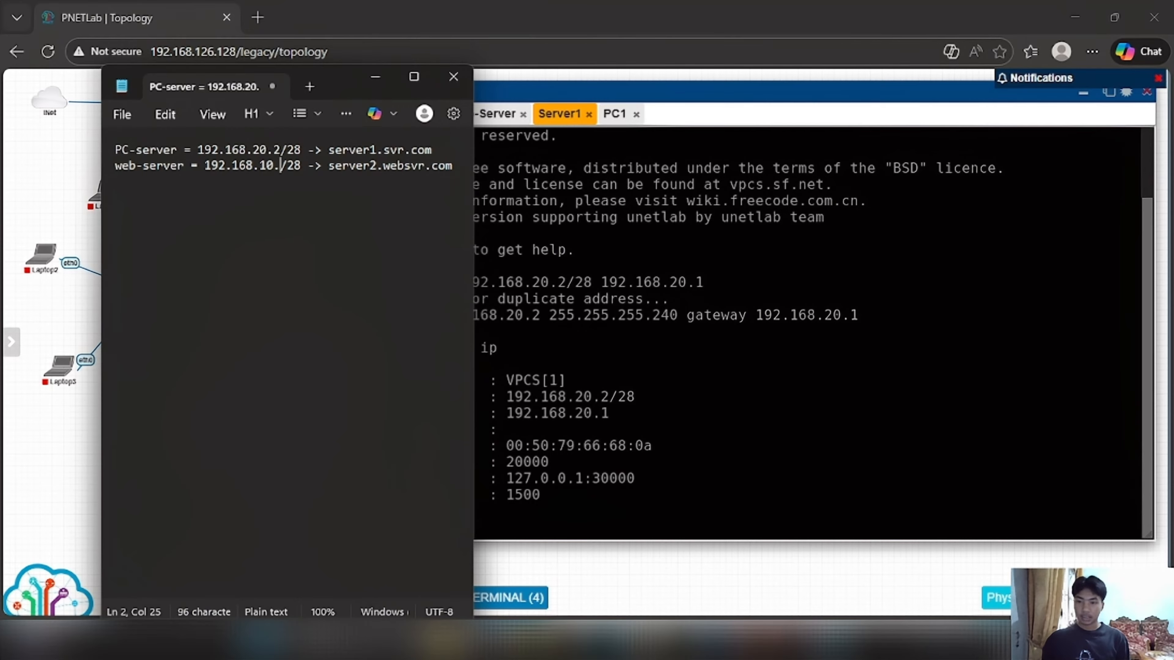
pyautogui.write('2')
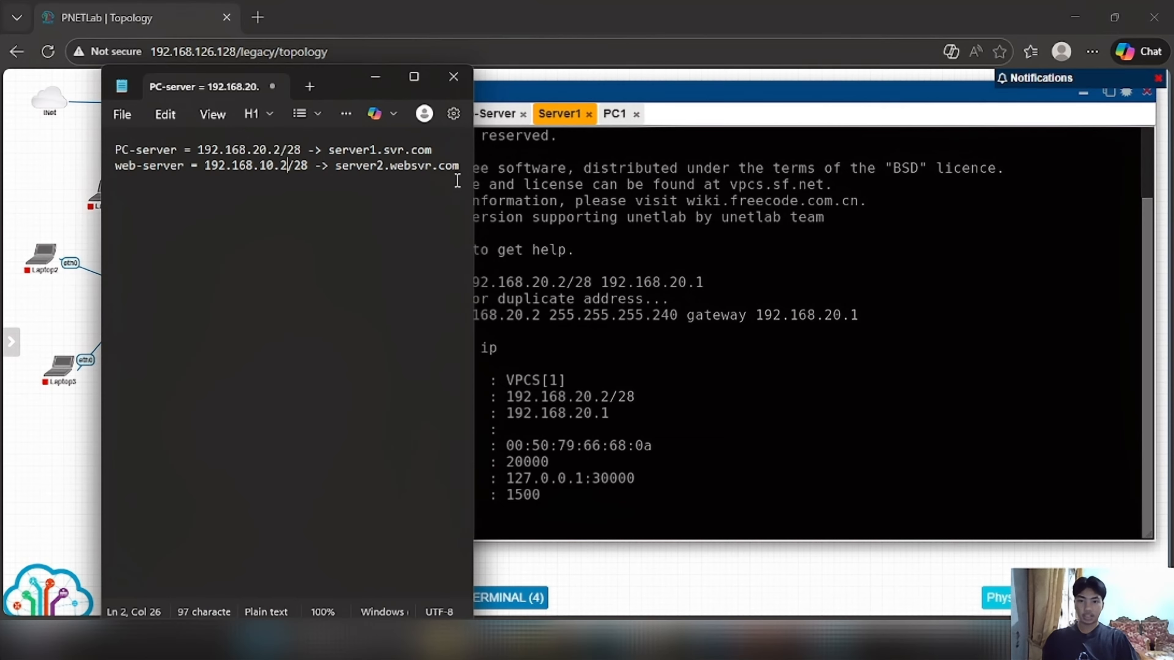
# Return to the PNETLab topology, stop the Web-Server node and close its console session
pyautogui.click(376, 79)
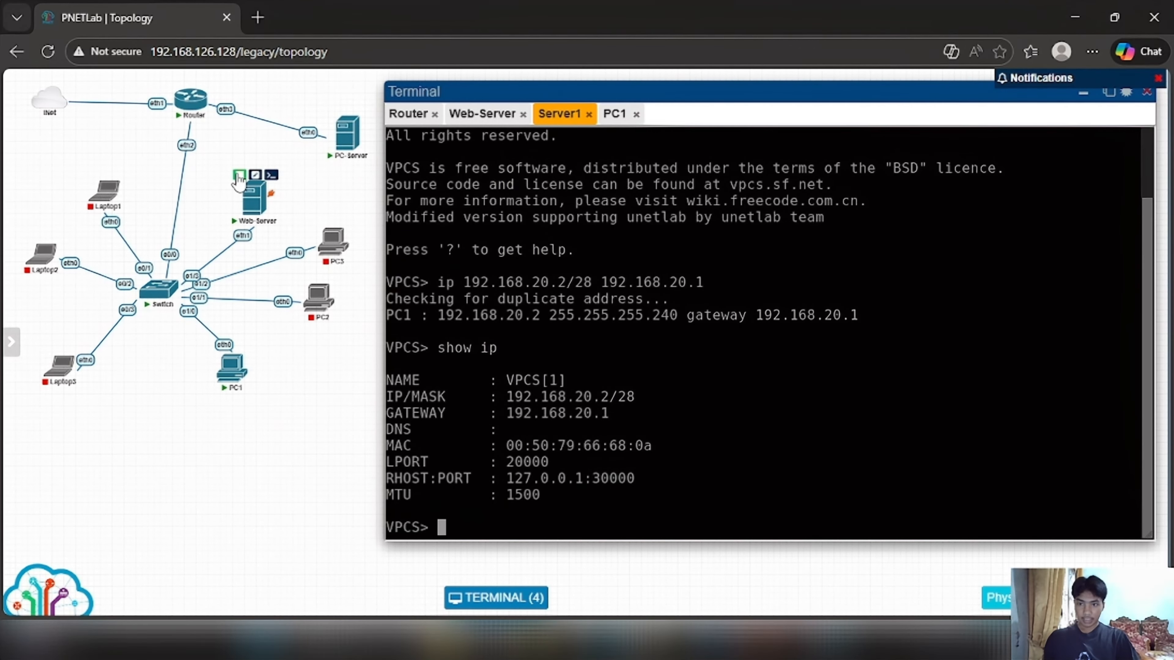
pyautogui.click(239, 176)
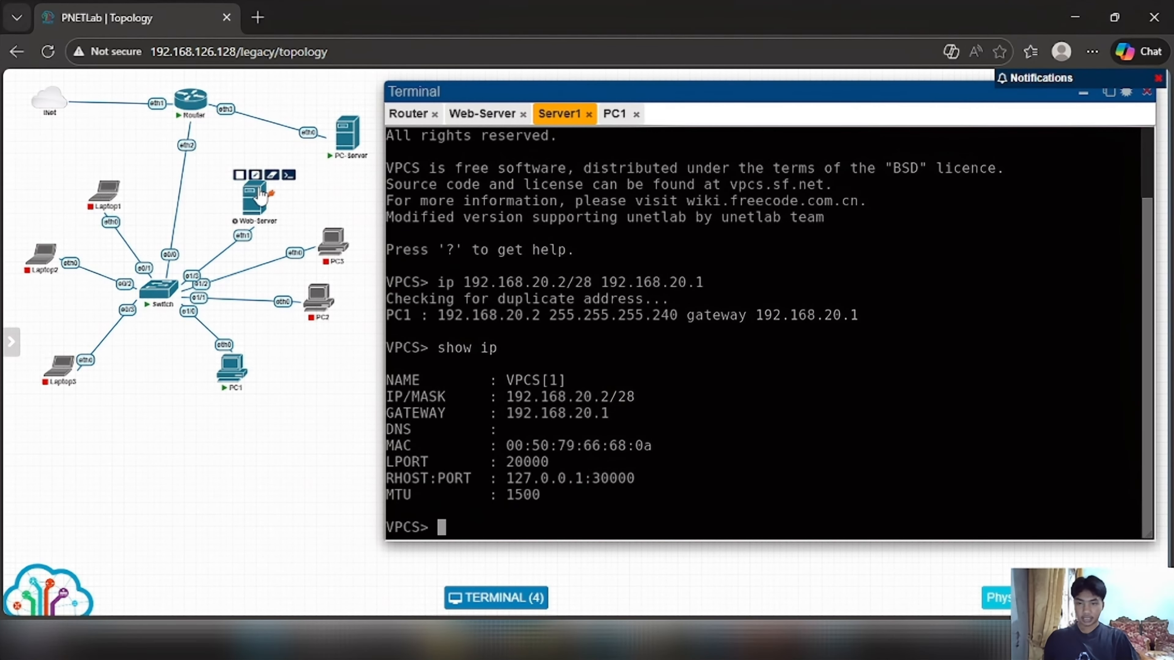
pyautogui.click(522, 114)
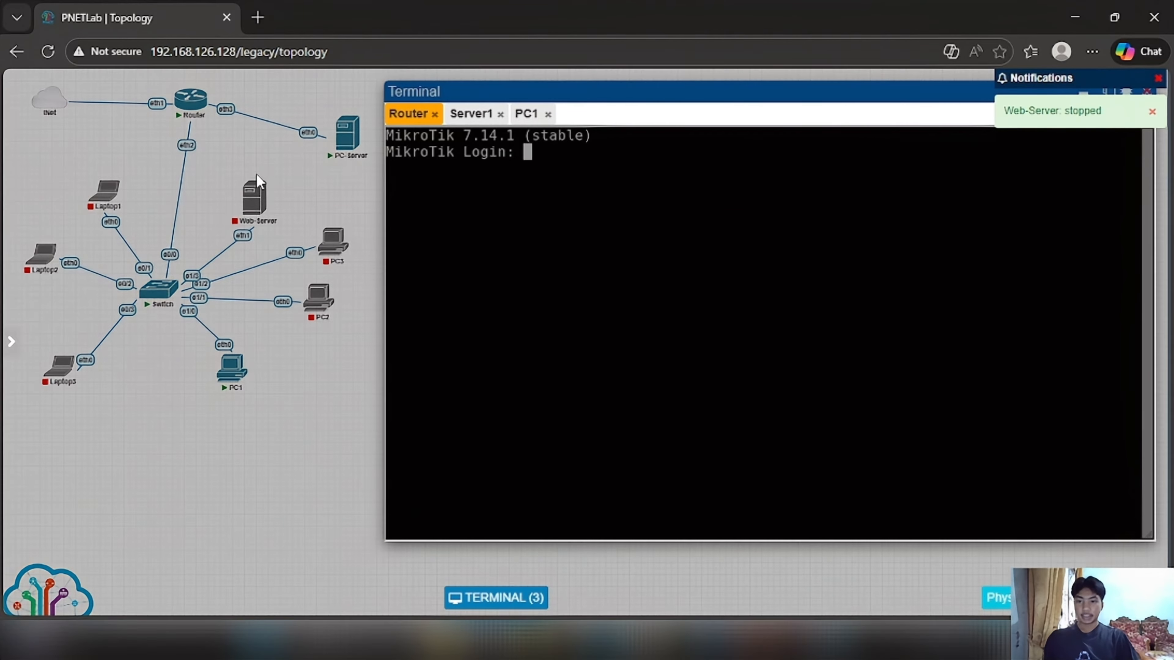
# Edit the Web-Server node and set its Eth1 static IP to 192.168.10.2/28
pyautogui.click(256, 175)
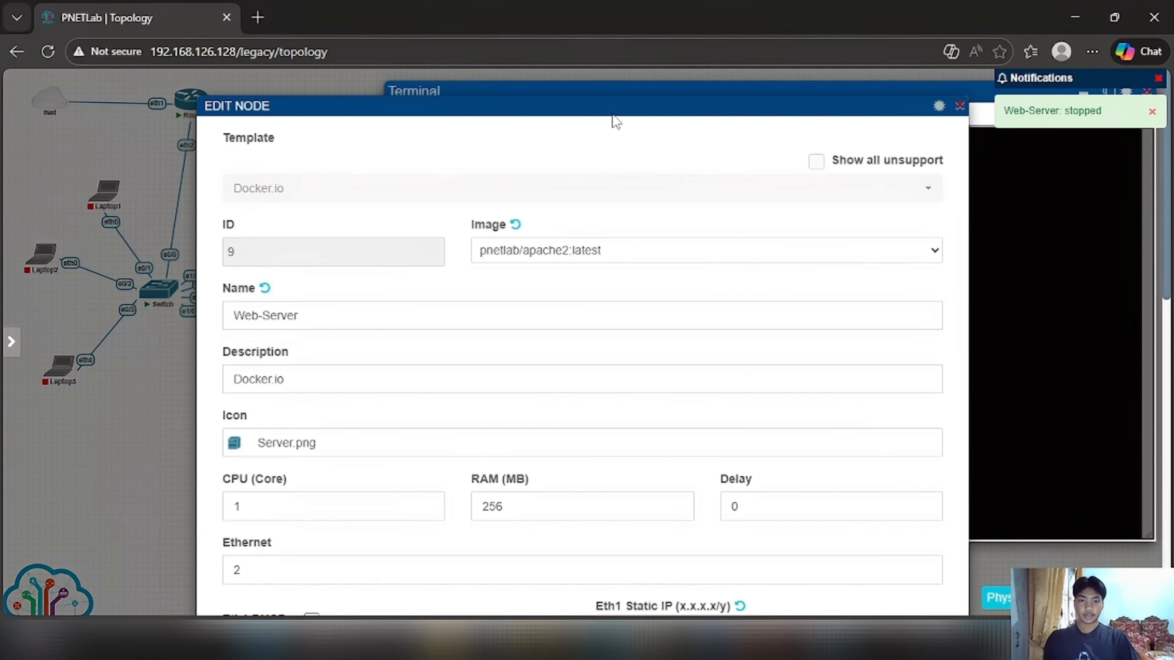
pyautogui.scroll(-1, 616, 122)
pyautogui.scroll(-5, 603, 215)
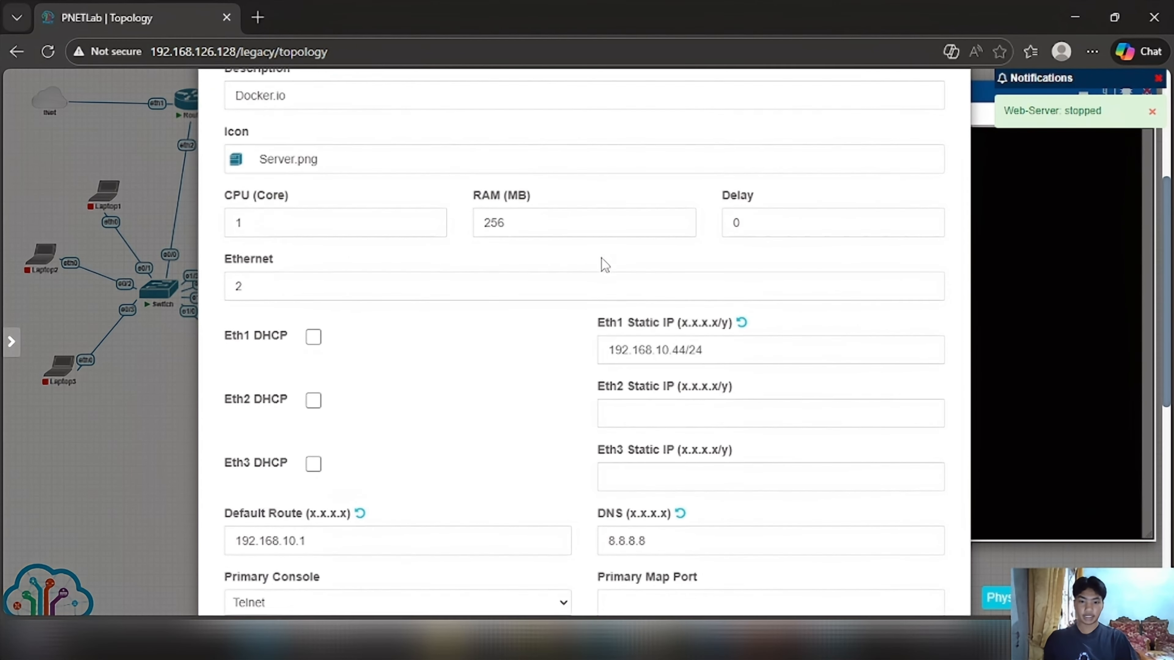
pyautogui.scroll(-3, 640, 263)
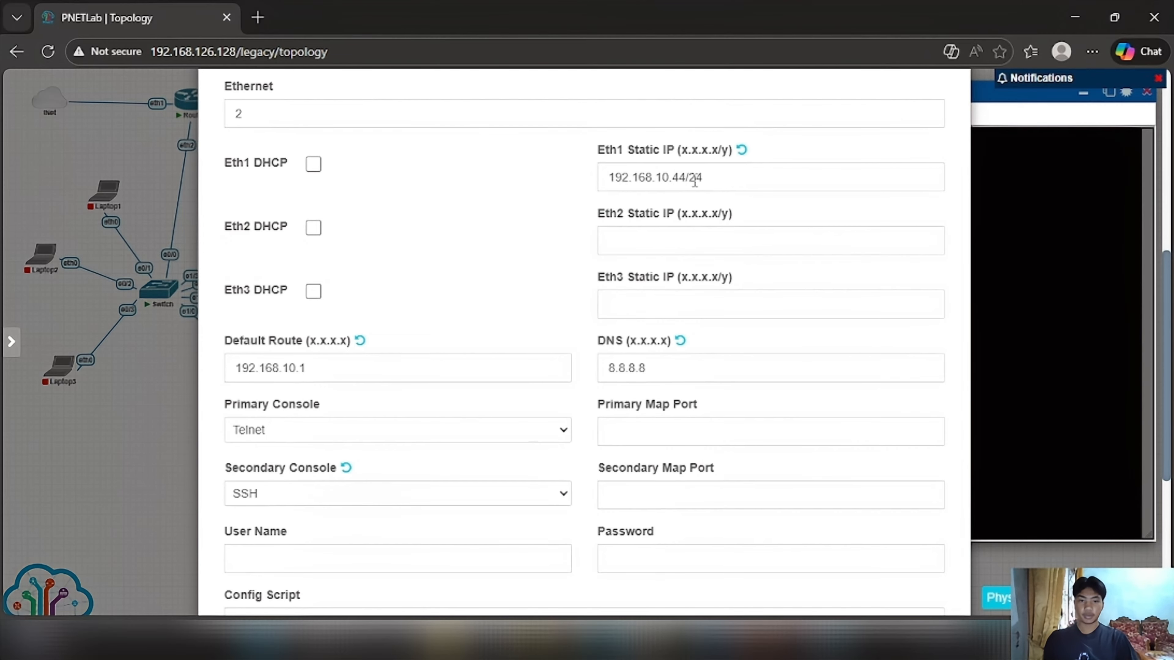
pyautogui.click(706, 176)
pyautogui.press('BackSpace')
pyautogui.press('BackSpace')
pyautogui.press('BackSpace')
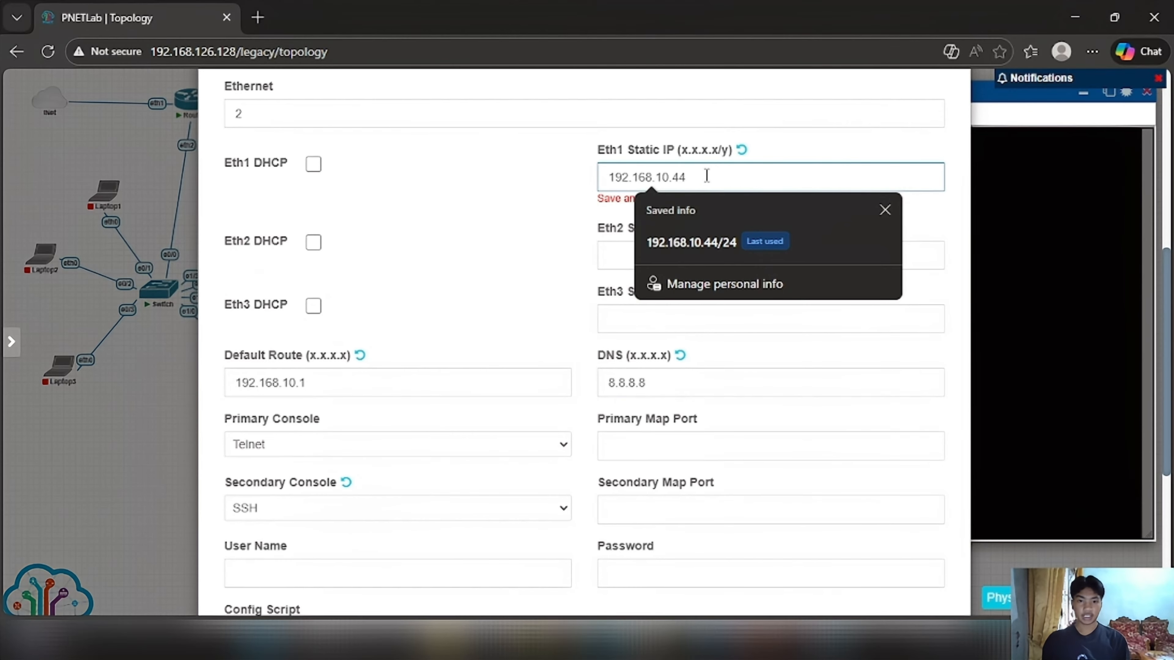
pyautogui.write('.2/28')
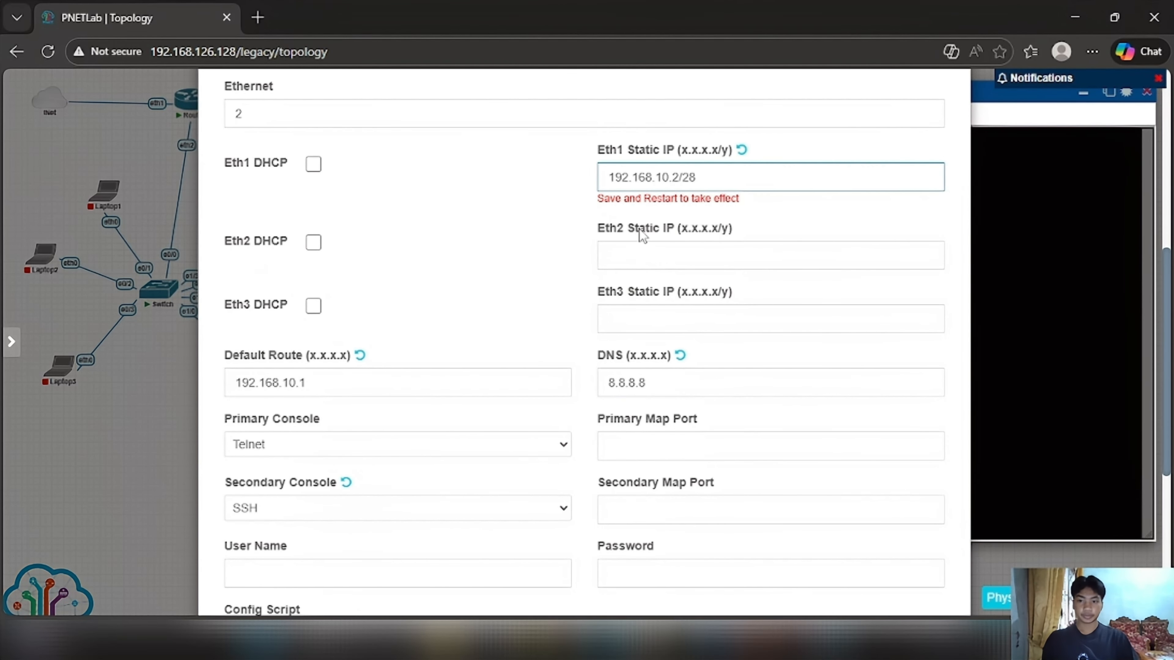
# Check the Web-Server's default route 192.168.10.1 and its other settings, and save the node configuration
pyautogui.click(435, 381)
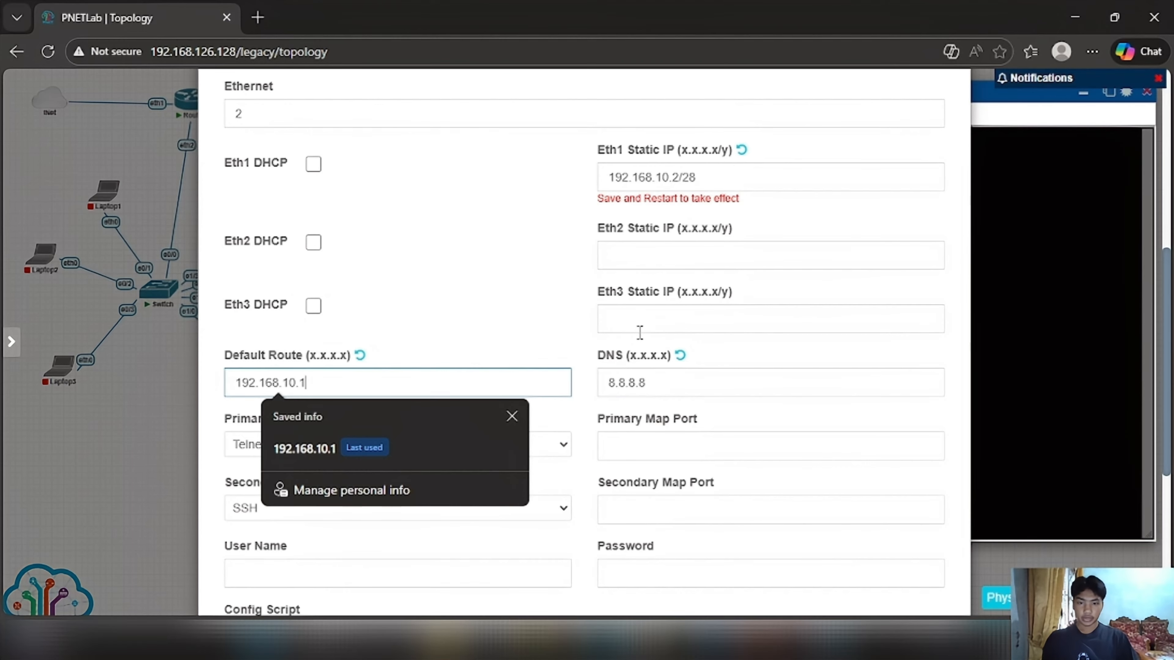
pyautogui.scroll(-5, 637, 333)
pyautogui.scroll(-1, 616, 486)
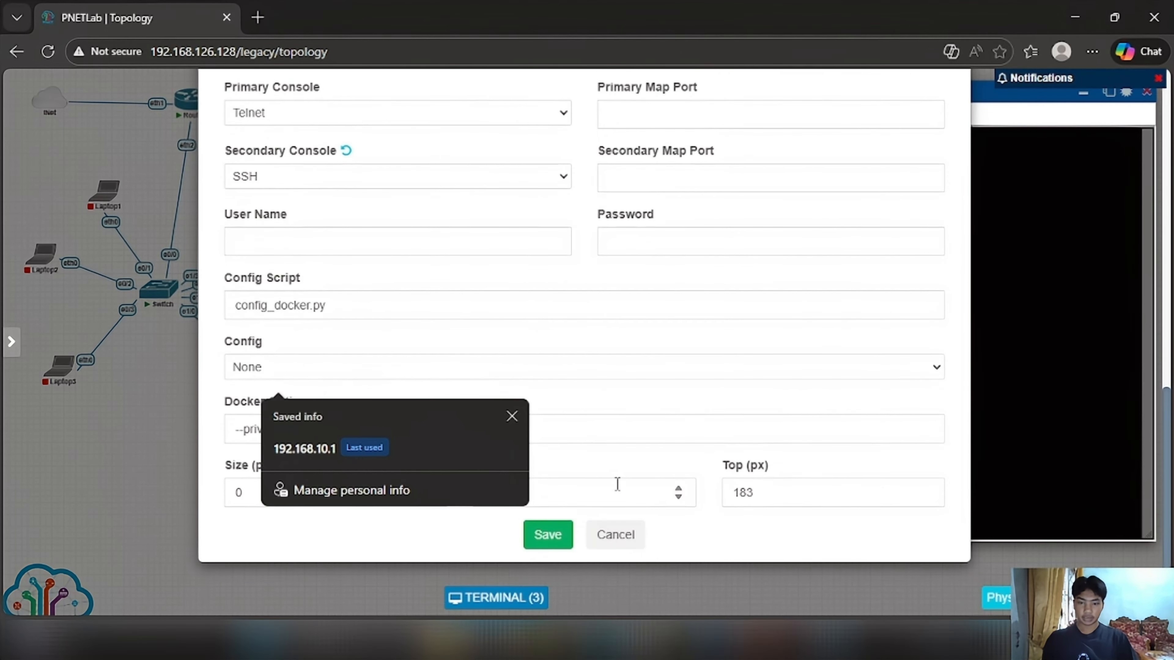
pyautogui.scroll(10, 702, 359)
pyautogui.scroll(-2, 643, 337)
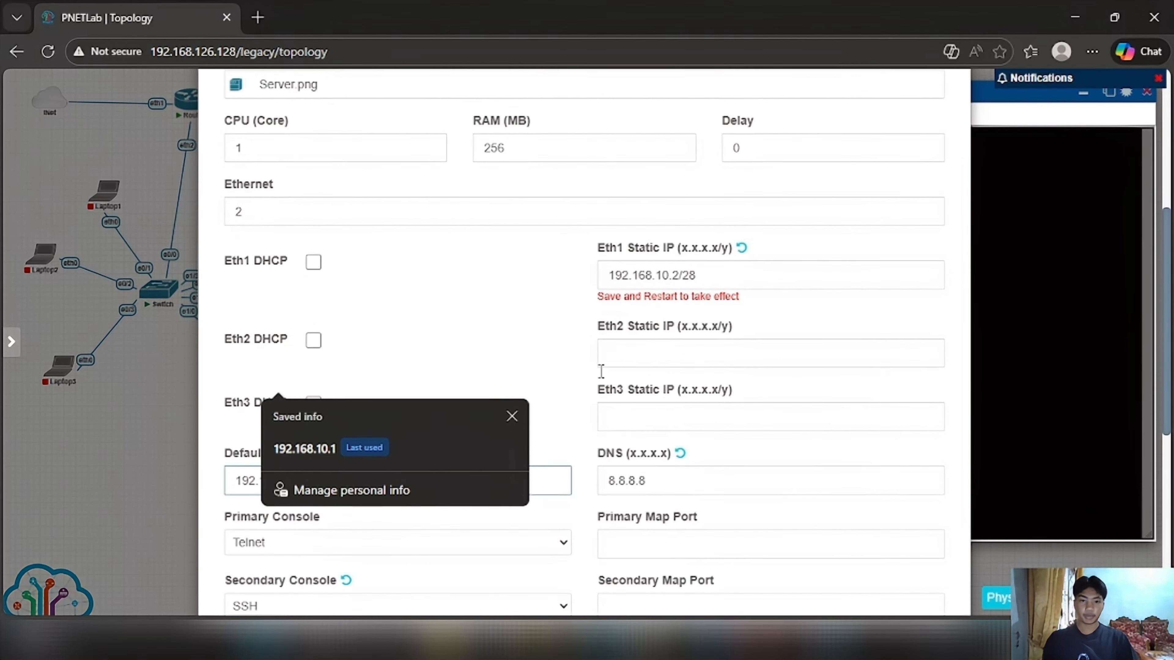
pyautogui.scroll(-8, 577, 416)
pyautogui.click(547, 535)
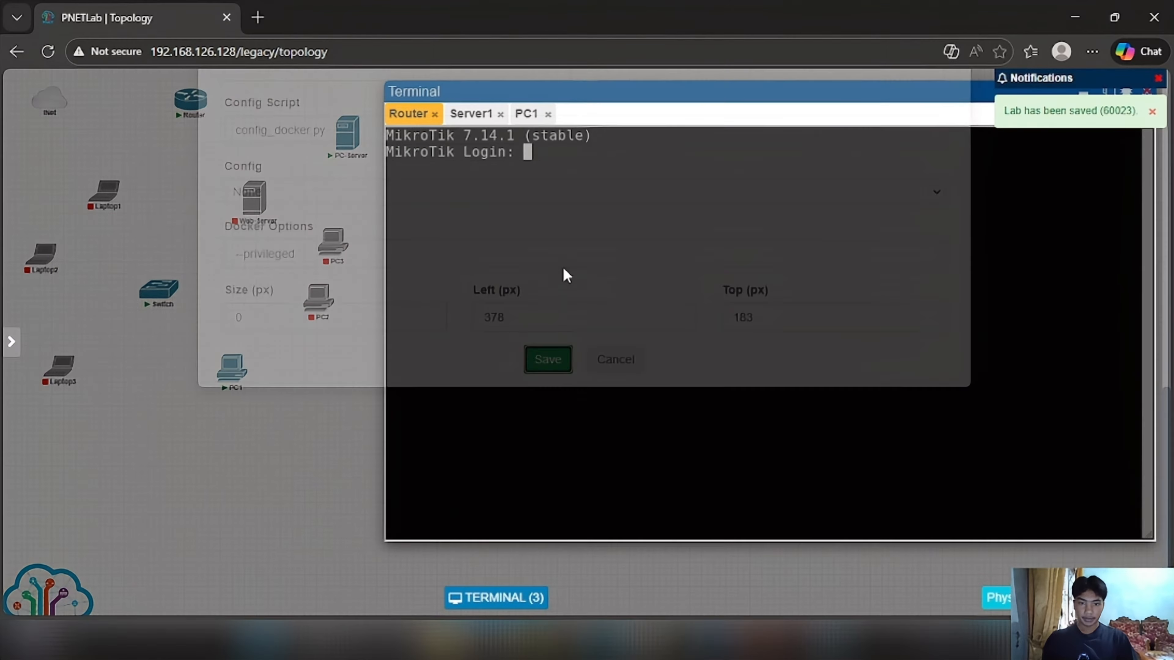
# Start the Web-Server node, open its console and run ifconfig to list its interface addresses
pyautogui.moveTo(238, 183)
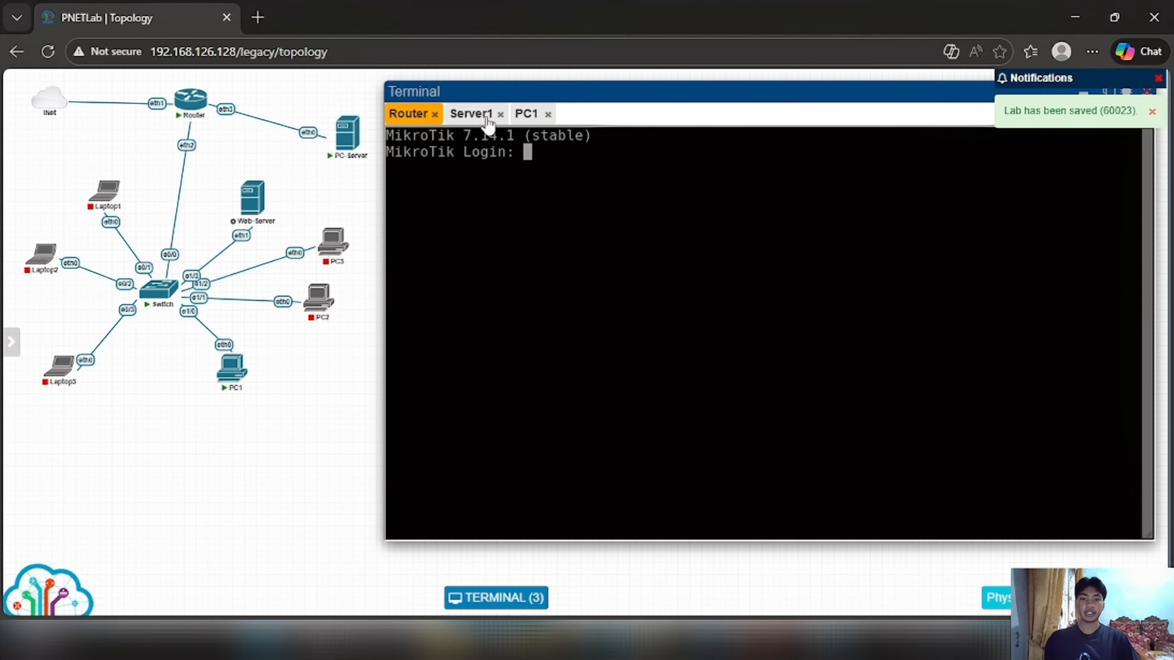
pyautogui.click(252, 199)
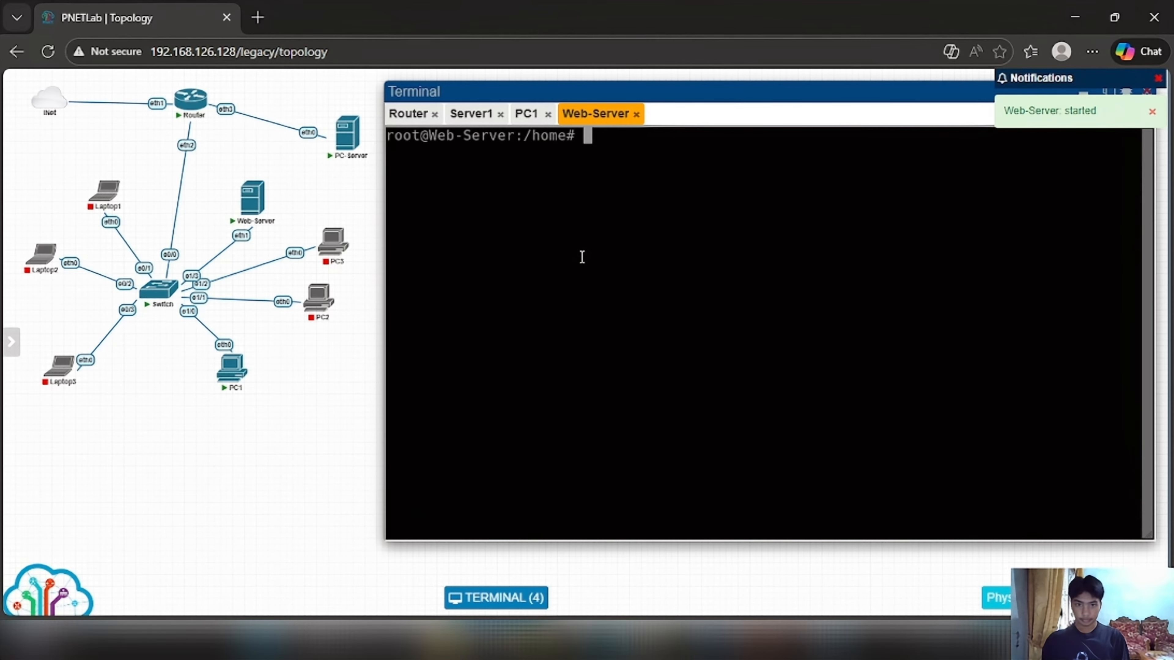
pyautogui.write('ifconfig')
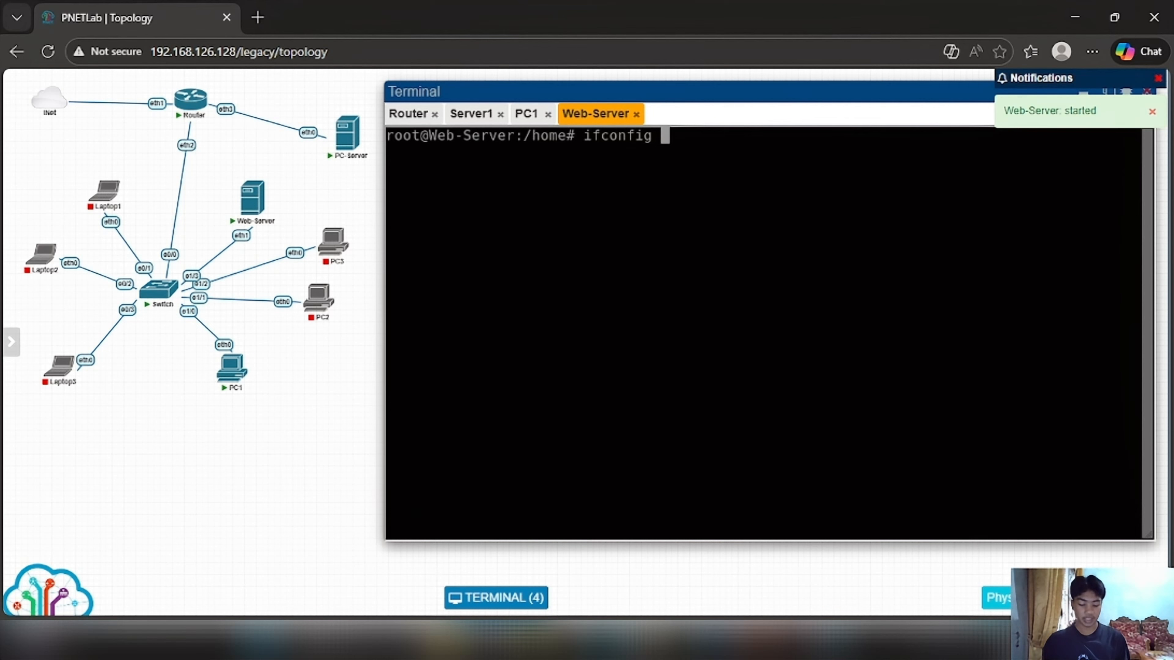
pyautogui.press('Return')
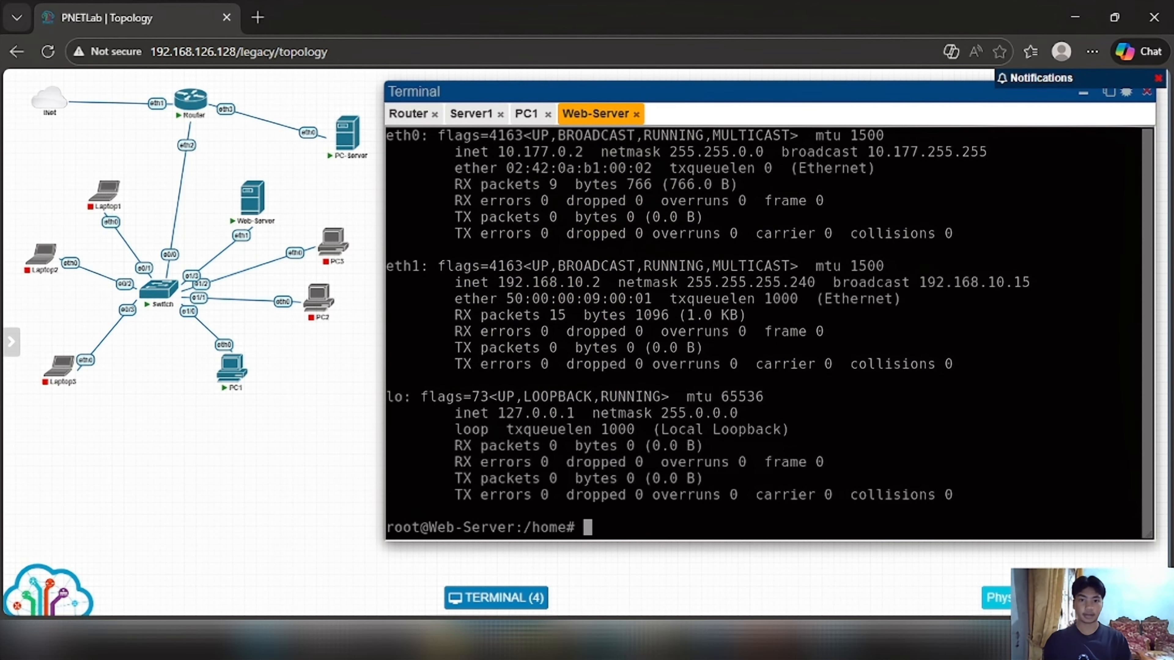
# Compare the Web-Server's eth1 address with the Notepad notes and the ether2 entry in WinBox's address list, returning to the topology
pyautogui.moveTo(498, 283); pyautogui.dragTo(609, 283)
pyautogui.hotkey('alt', 'Tab')
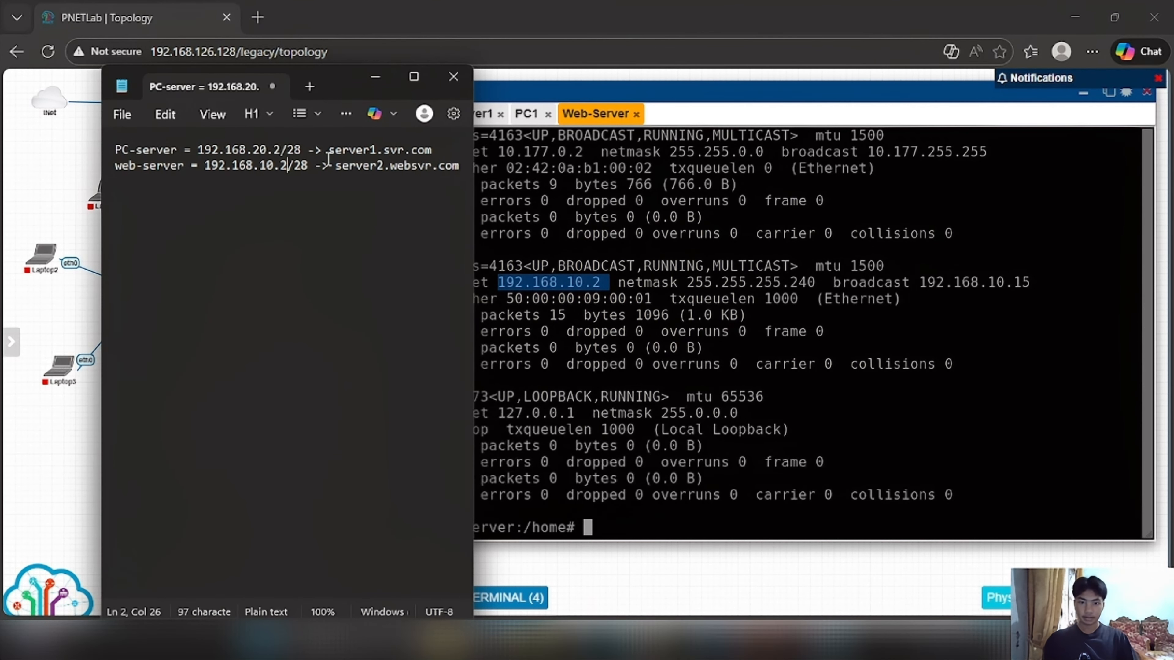
pyautogui.click(716, 639)
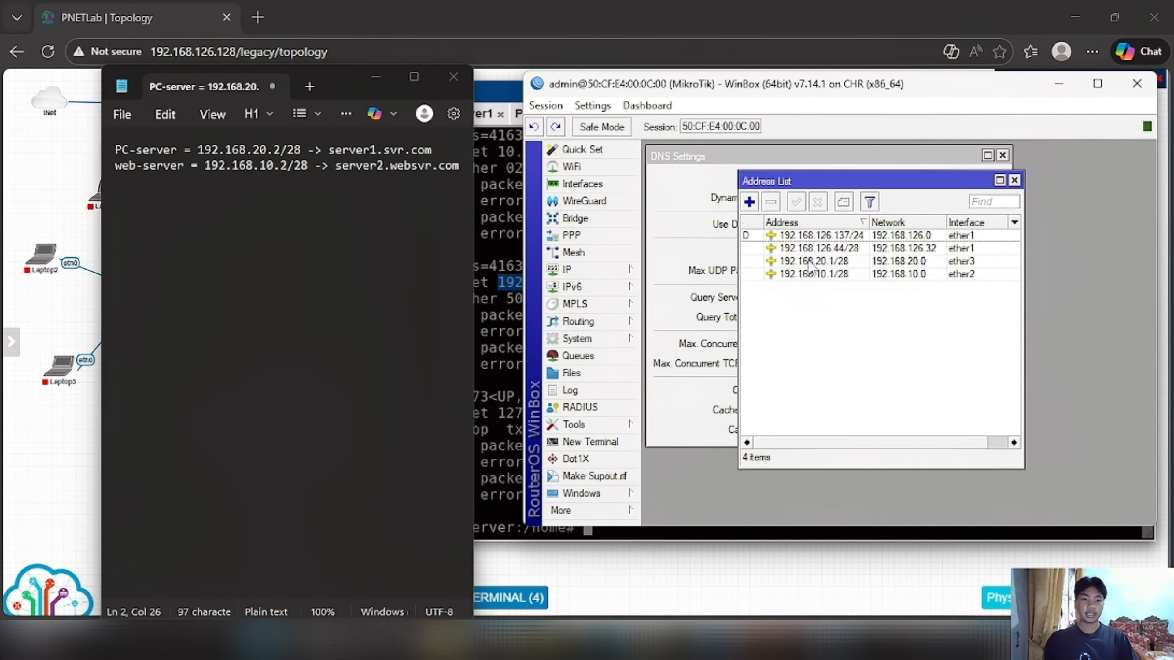
pyautogui.click(828, 272)
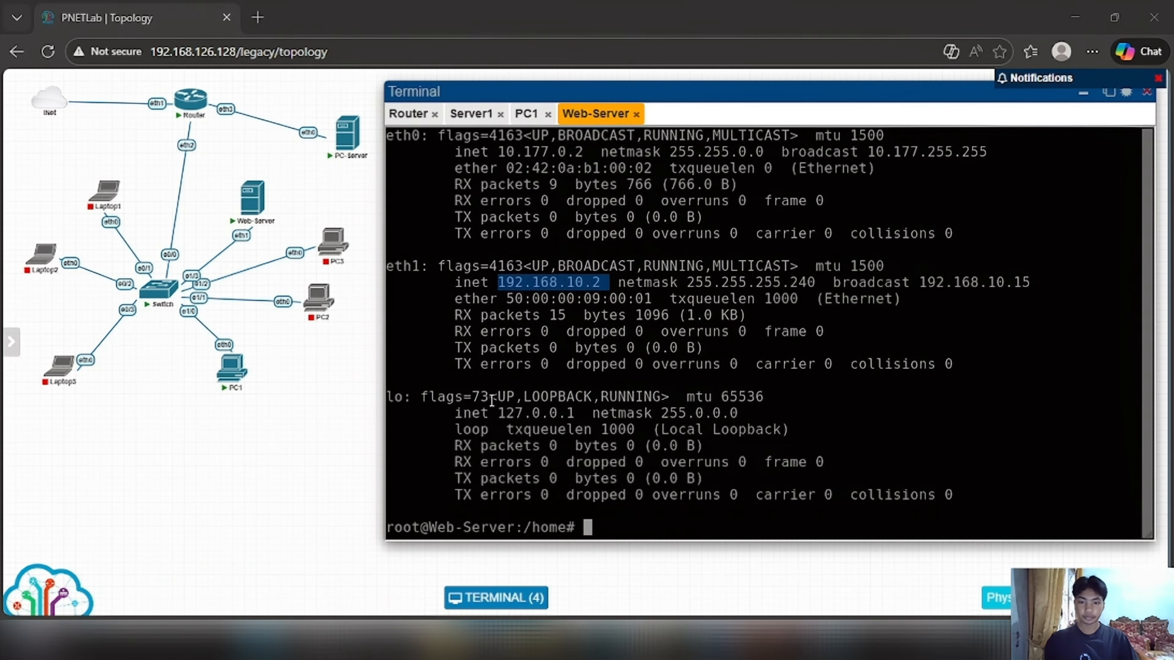
pyautogui.click(485, 217)
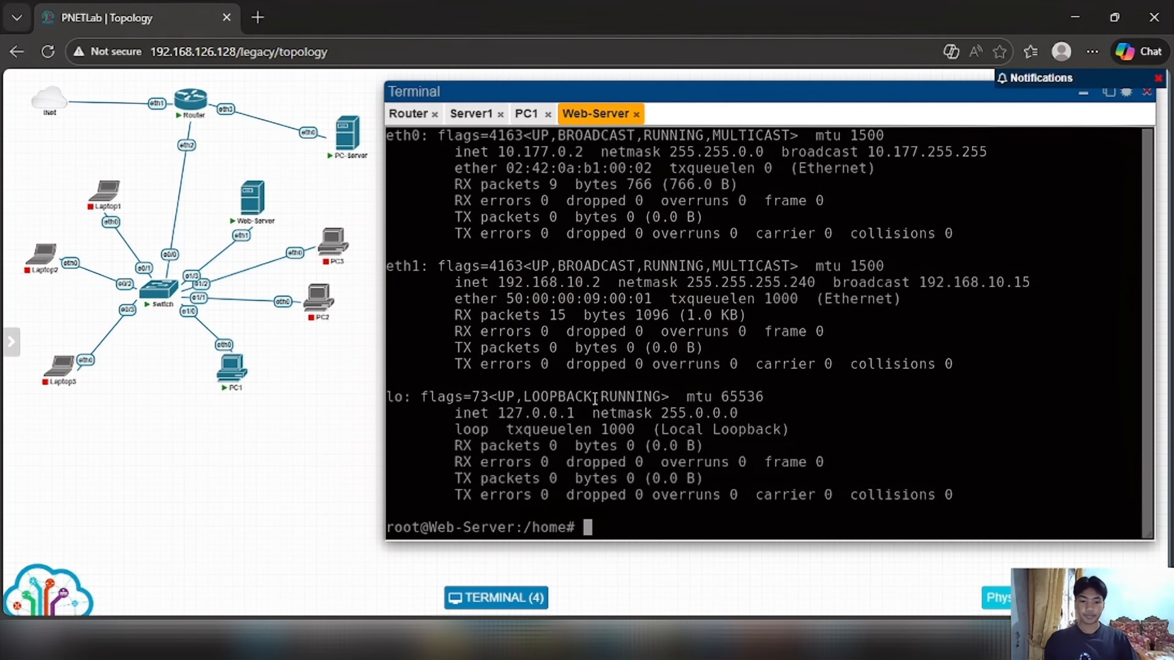
# Switch to WinBox, close the open address and DNS windows, reopen the DNS settings and apply Allow Remote Requests
pyautogui.moveTo(718, 647)
pyautogui.click(718, 648)
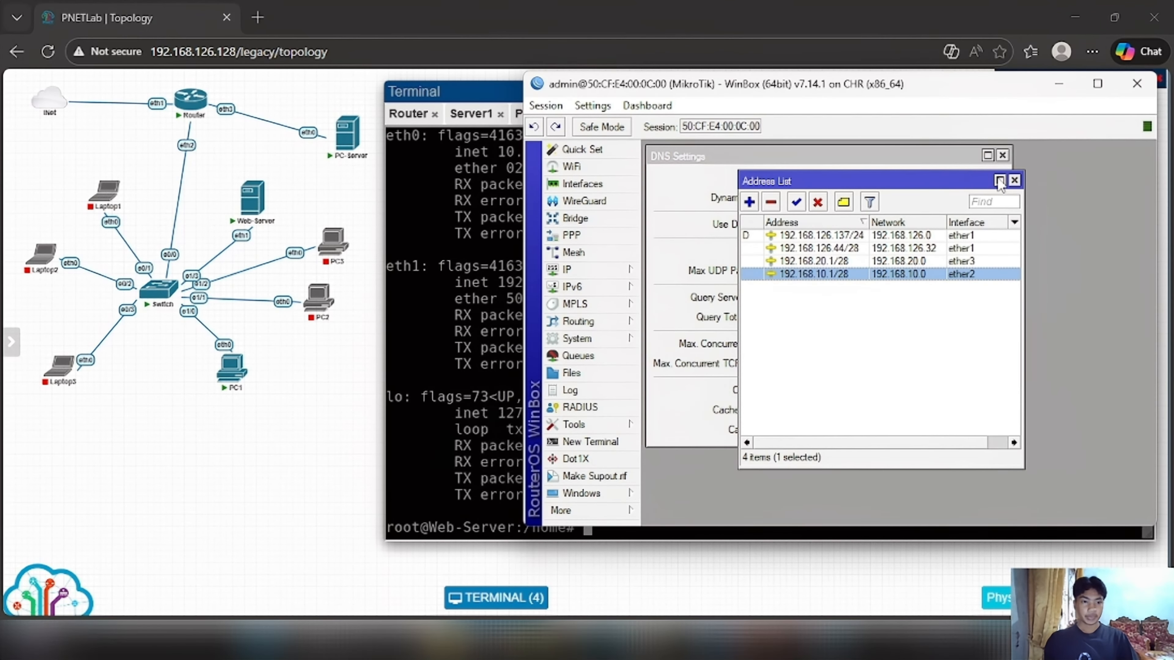
pyautogui.click(1014, 180)
pyautogui.click(1002, 155)
pyautogui.click(638, 269)
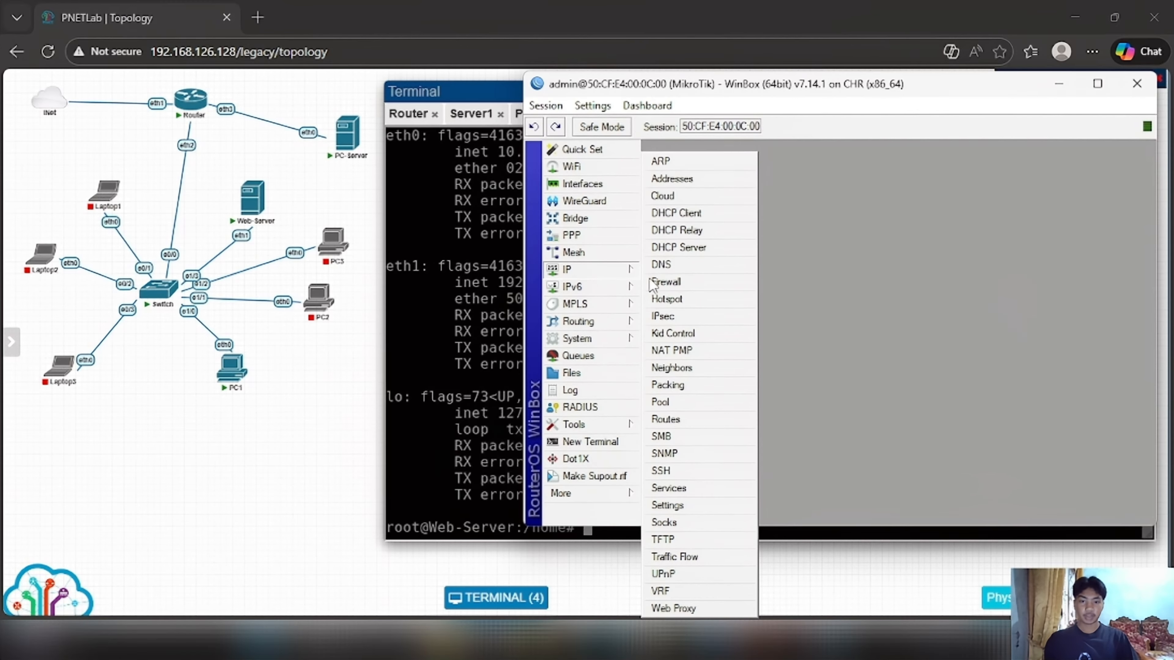
pyautogui.click(685, 268)
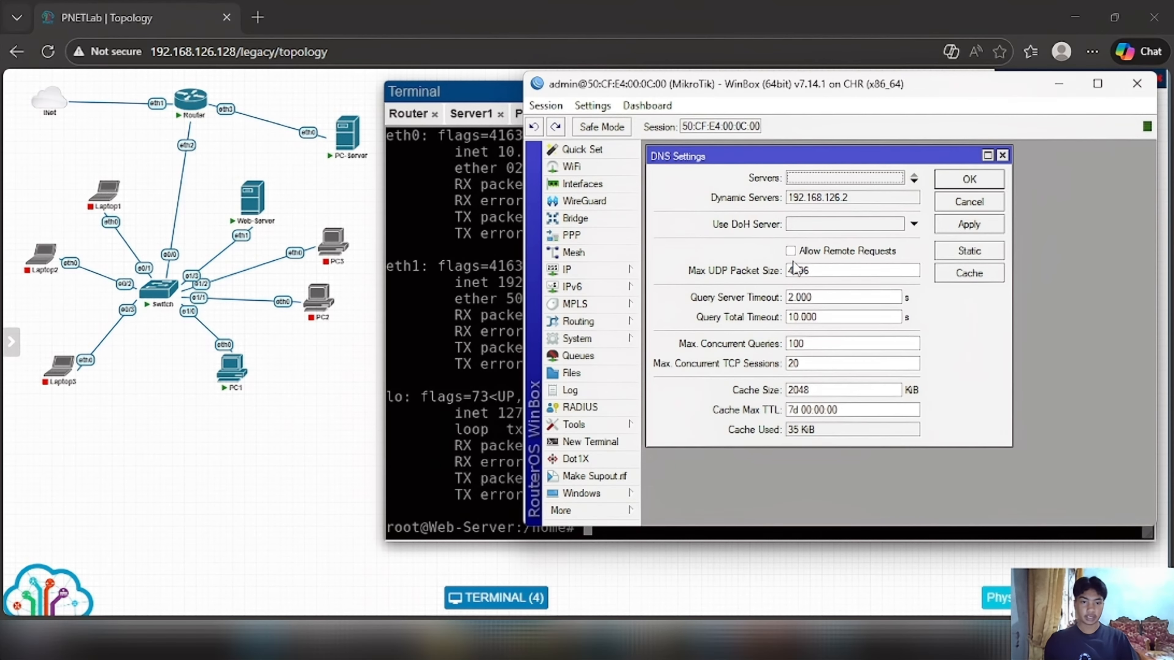
pyautogui.click(791, 251)
pyautogui.click(963, 227)
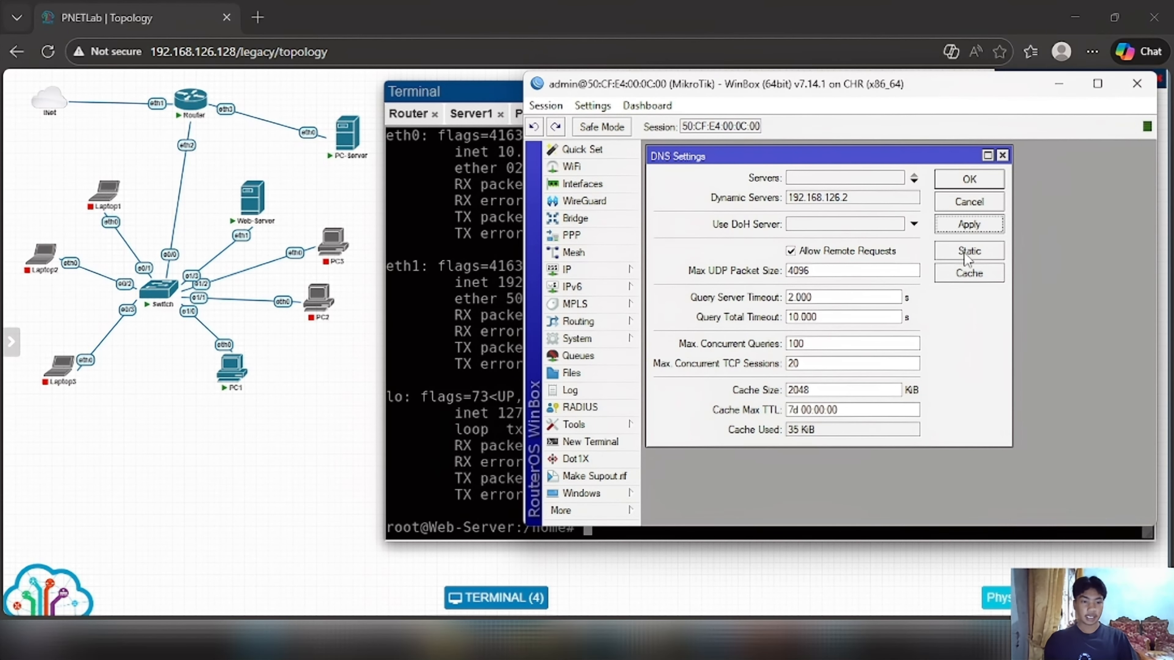
# Add a static DNS entry of type A named server1.svr.com with the address 192.168.20.2, consulting the Notepad notes
pyautogui.click(952, 261)
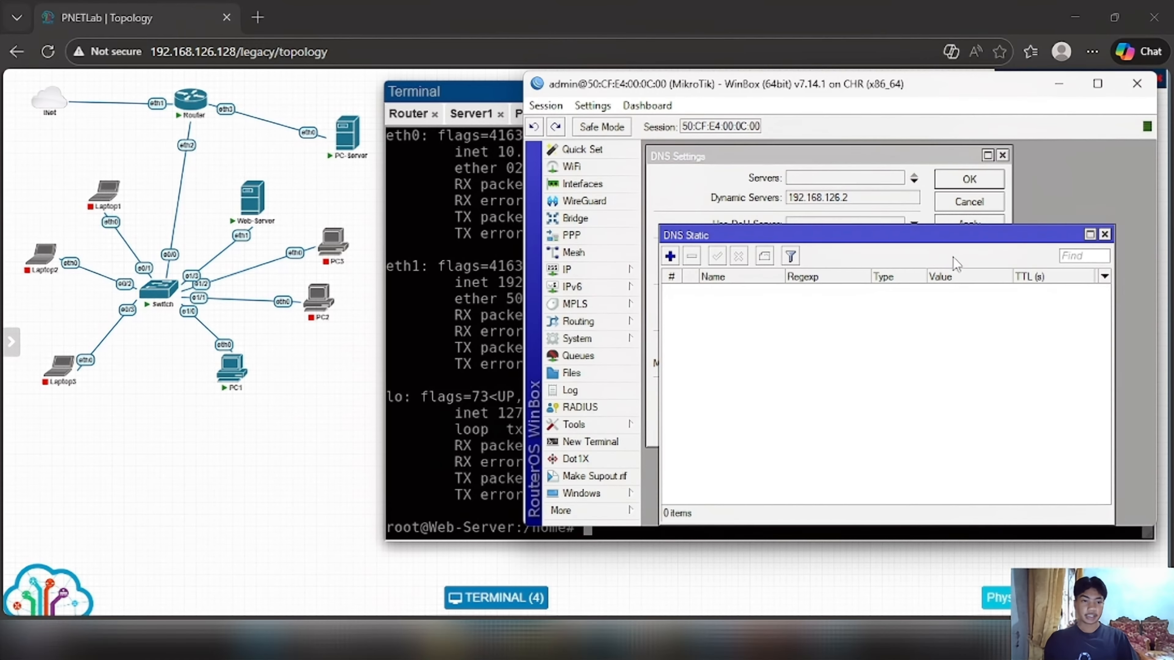
pyautogui.moveTo(756, 233); pyautogui.dragTo(754, 198)
pyautogui.click(672, 219)
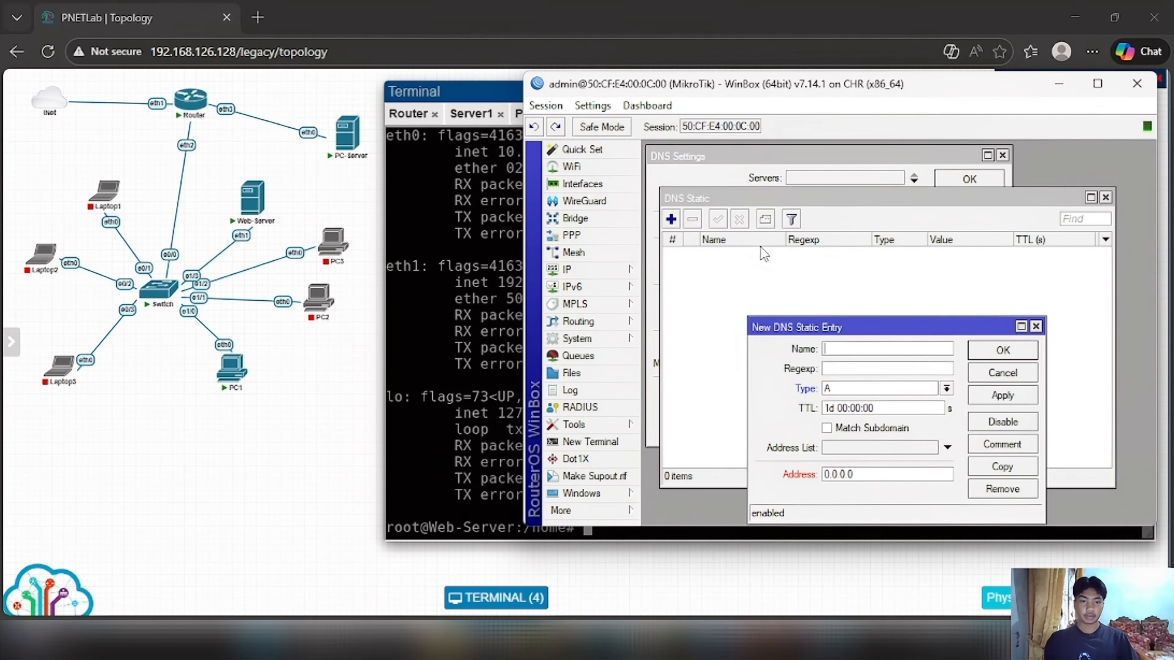
pyautogui.moveTo(811, 323); pyautogui.dragTo(815, 268)
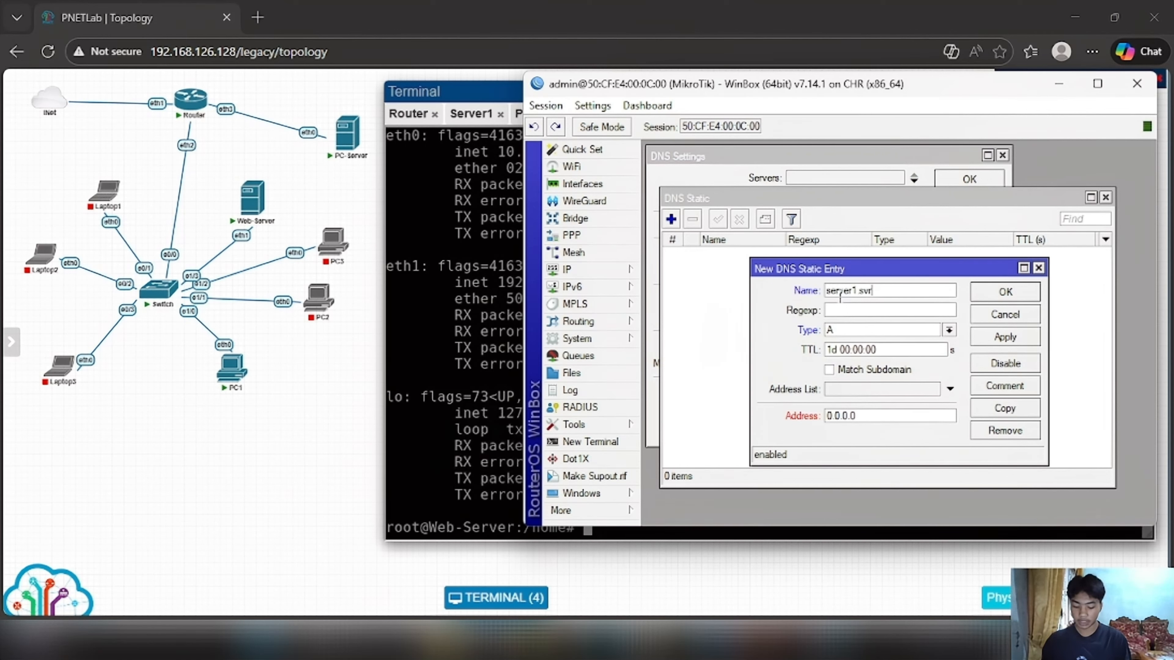
pyautogui.write('server1.svr.com')
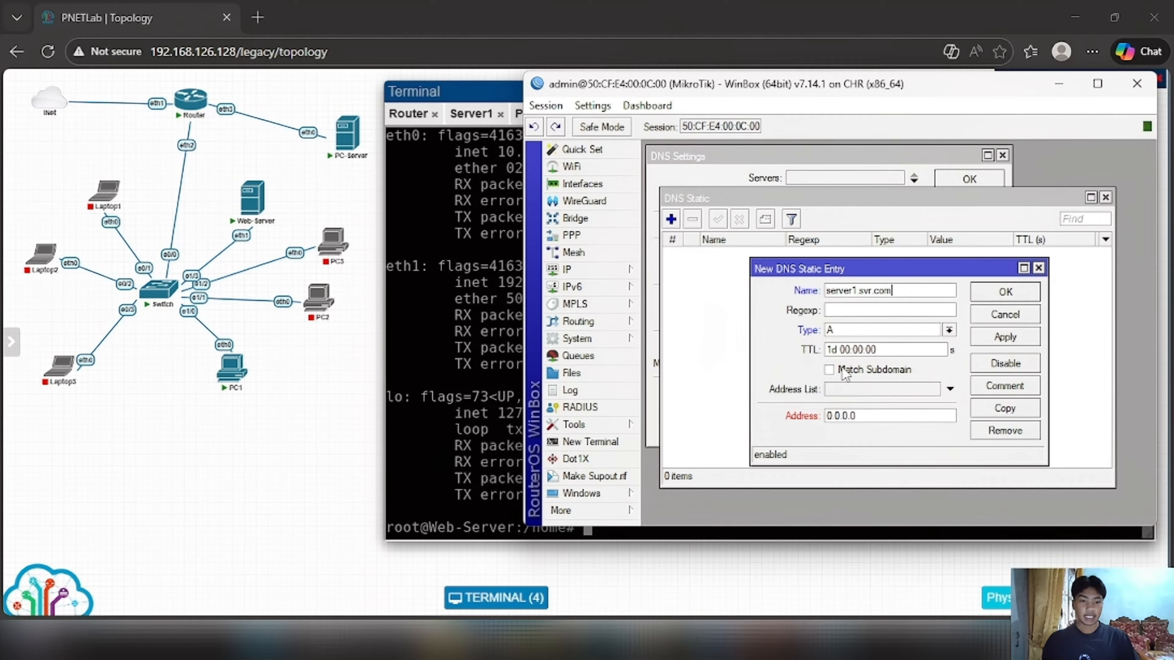
pyautogui.moveTo(863, 415); pyautogui.dragTo(825, 415)
pyautogui.click(799, 640)
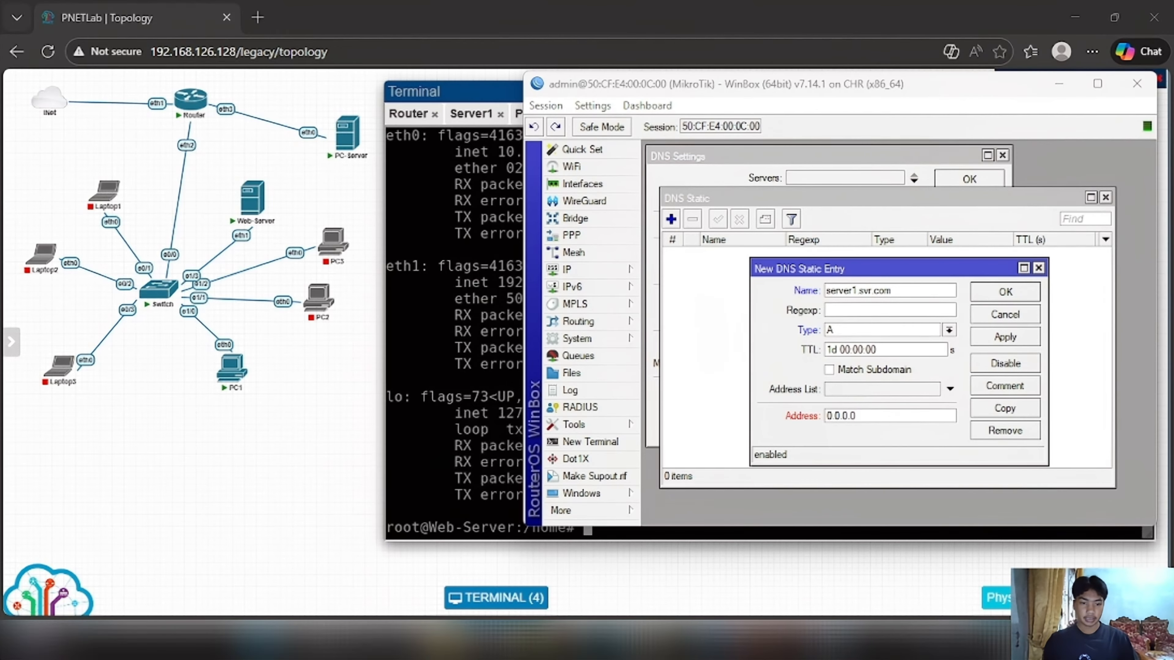
pyautogui.doubleClick(850, 415)
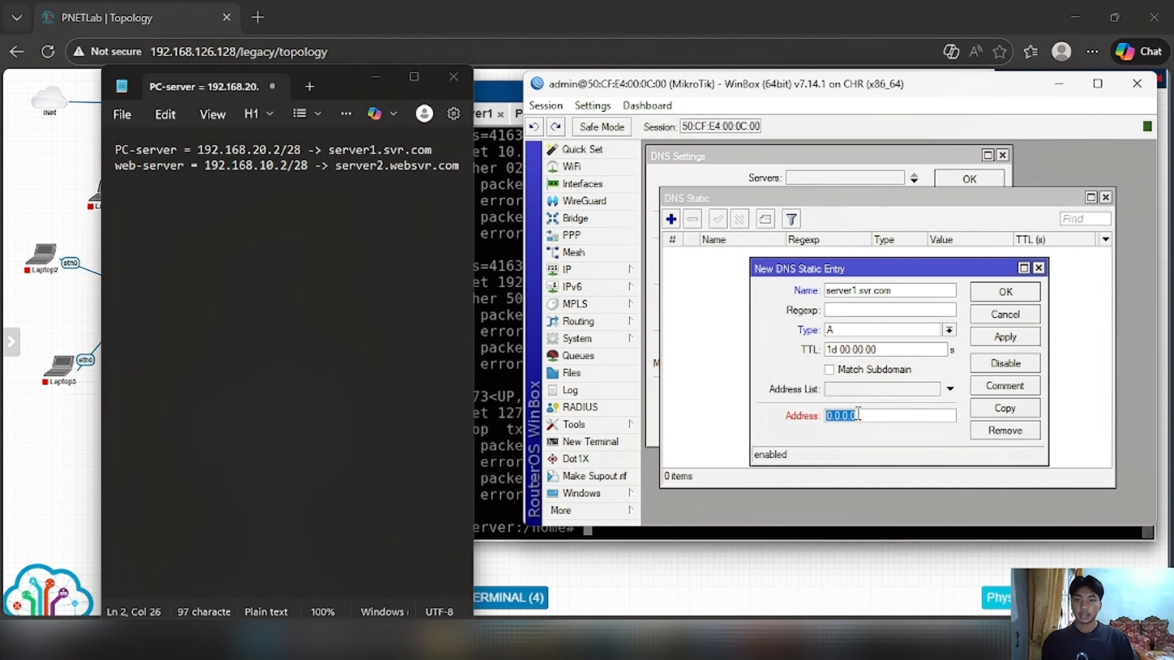
pyautogui.write('192.168.20.2')
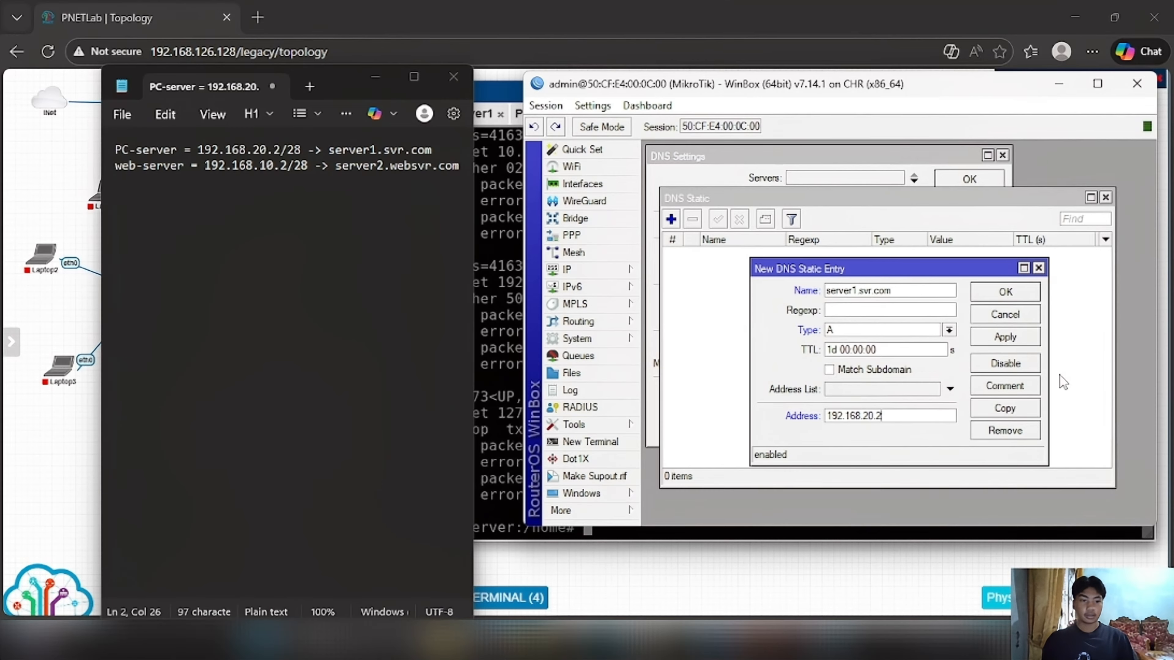
pyautogui.click(1019, 338)
pyautogui.click(980, 291)
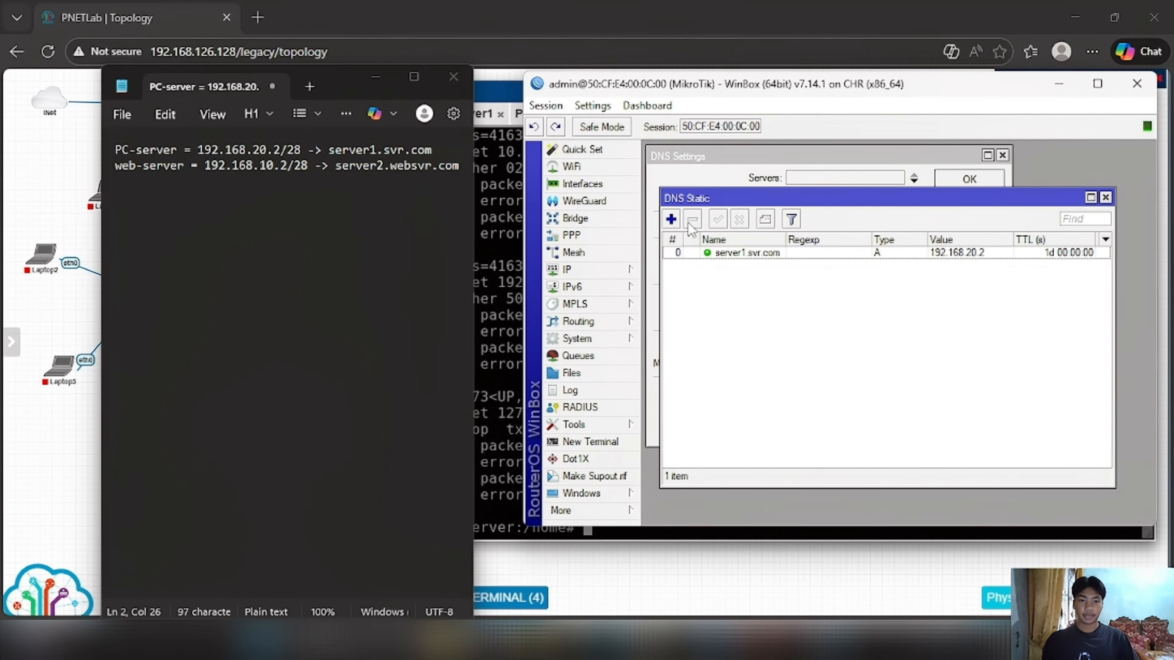
# Add a static DNS entry of type A named server2.websvr.com with the address 192.168.10.2, and close the DNS windows
pyautogui.click(671, 219)
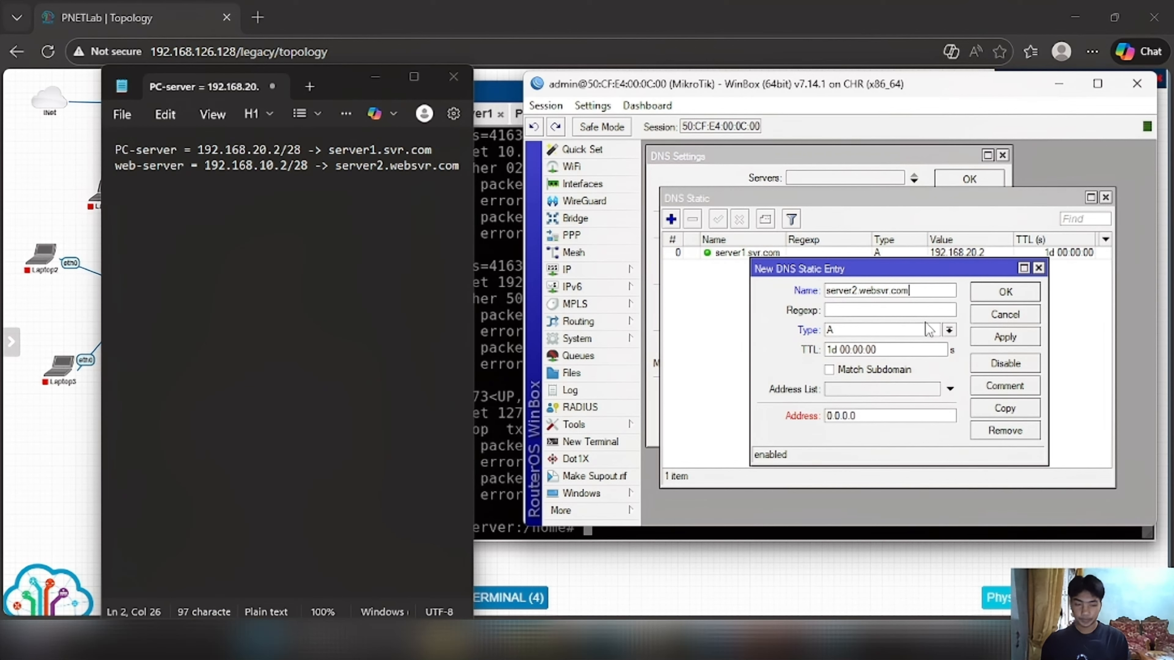
pyautogui.moveTo(898, 416); pyautogui.dragTo(828, 416)
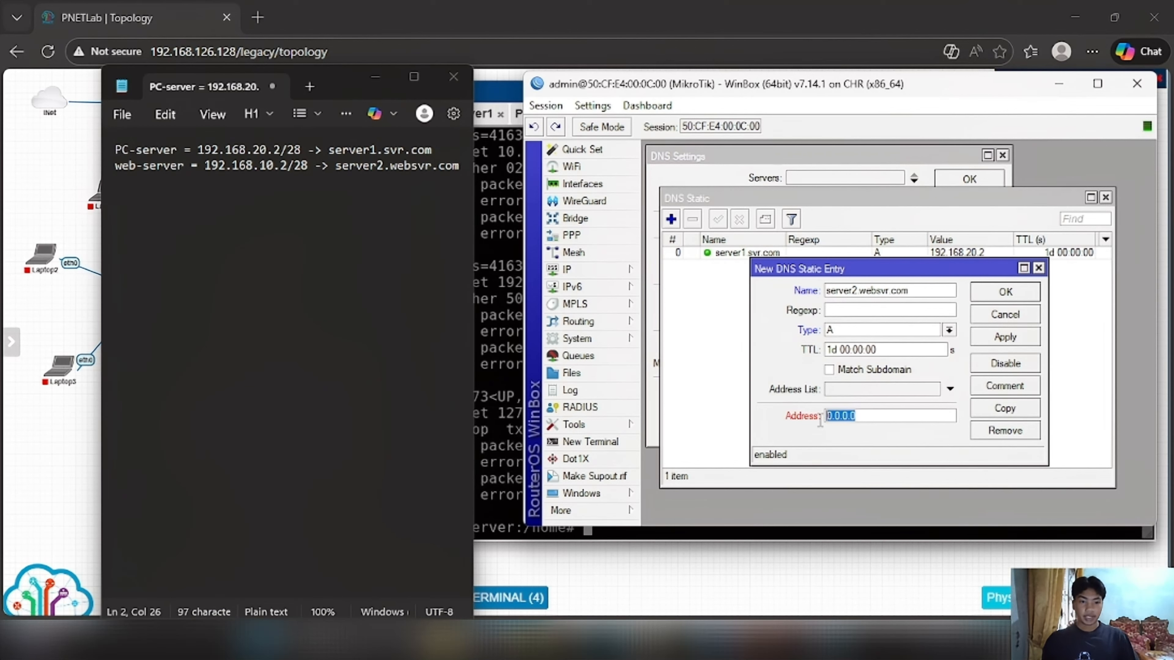
pyautogui.write('192.168.10.2')
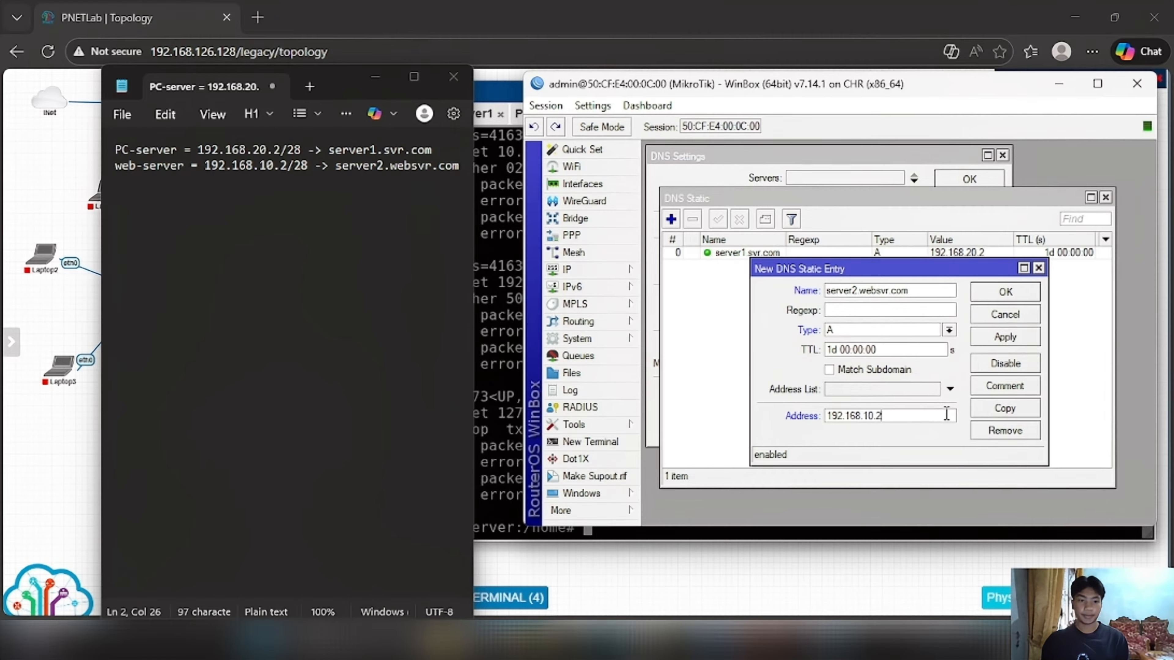
pyautogui.click(1000, 340)
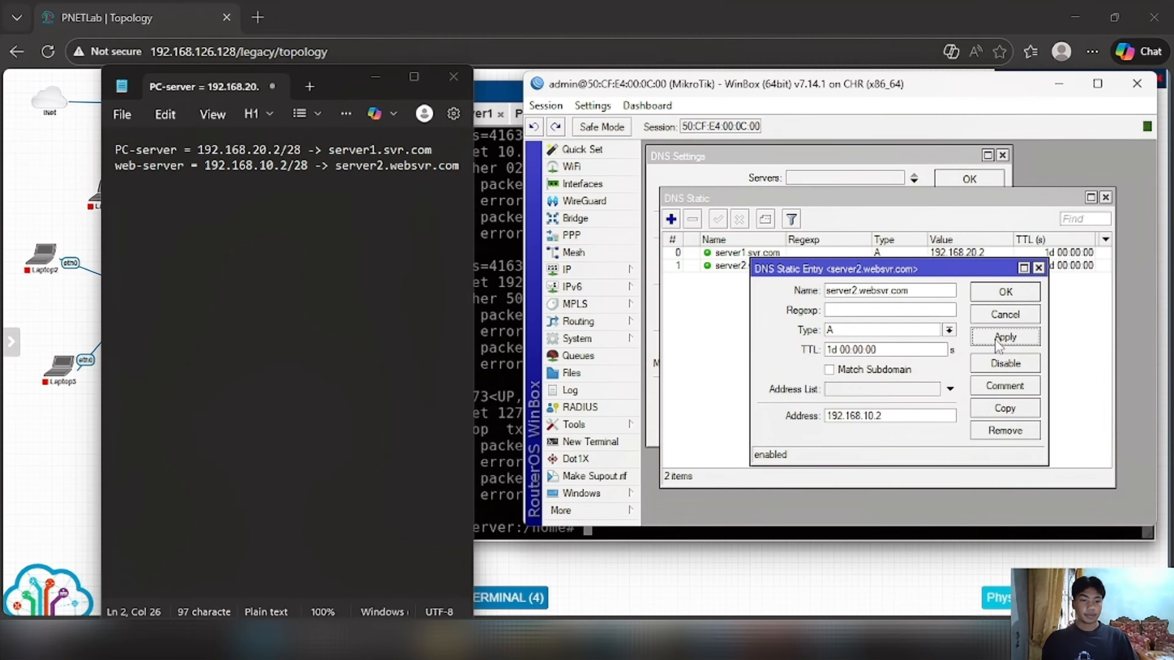
pyautogui.click(1003, 292)
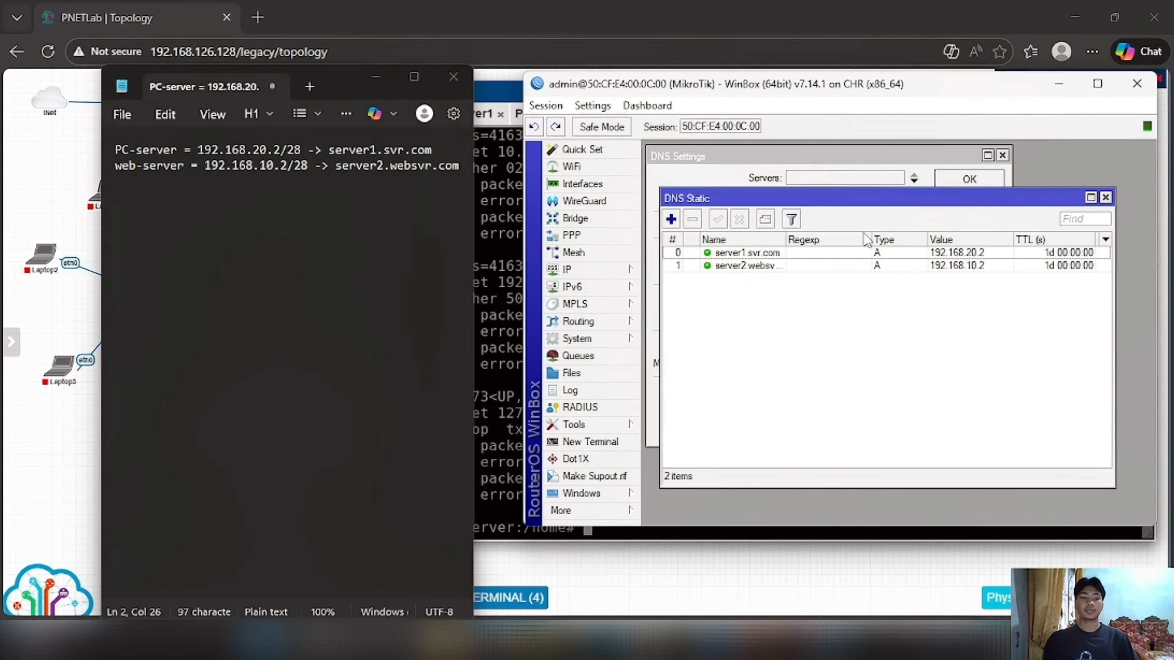
pyautogui.click(1105, 198)
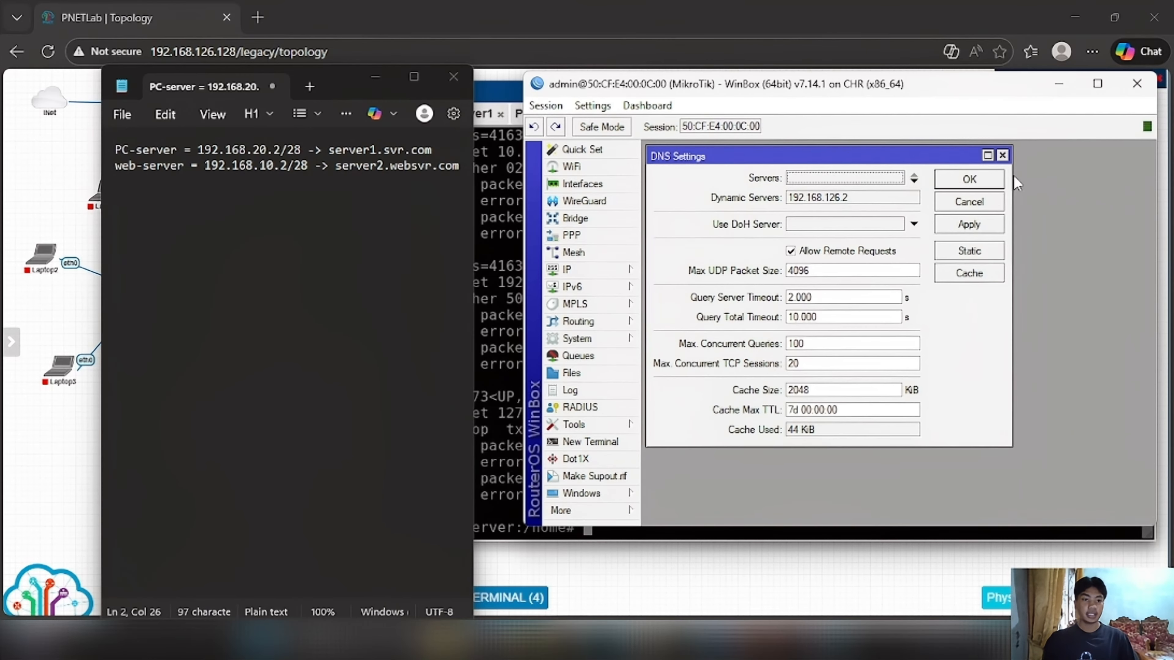
pyautogui.click(1002, 155)
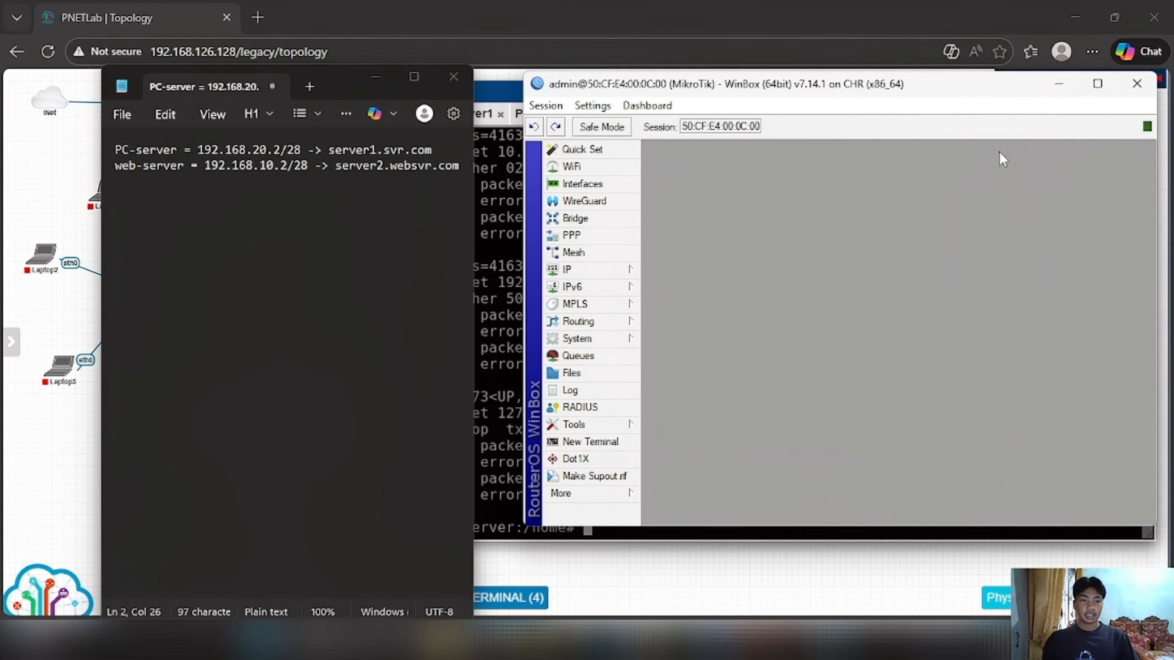
# Return to the PNETLab topology, close the Web-Server, PC1 and Server1 console sessions, and hide the terminal window
pyautogui.click(601, 576)
pyautogui.moveTo(767, 91); pyautogui.dragTo(619, 95)
pyautogui.click(628, 116)
pyautogui.click(540, 116)
pyautogui.click(493, 116)
pyautogui.click(991, 95)
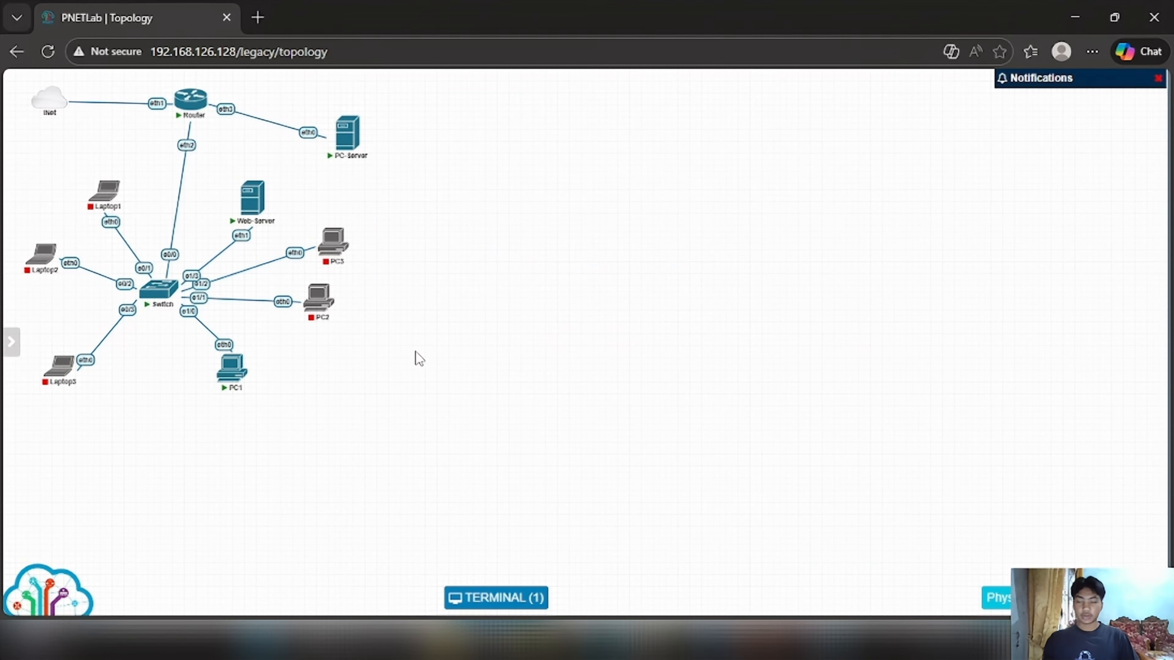
# Open a console session for the PC1 node and move the terminal window so PC1 stays visible
pyautogui.moveTo(238, 382)
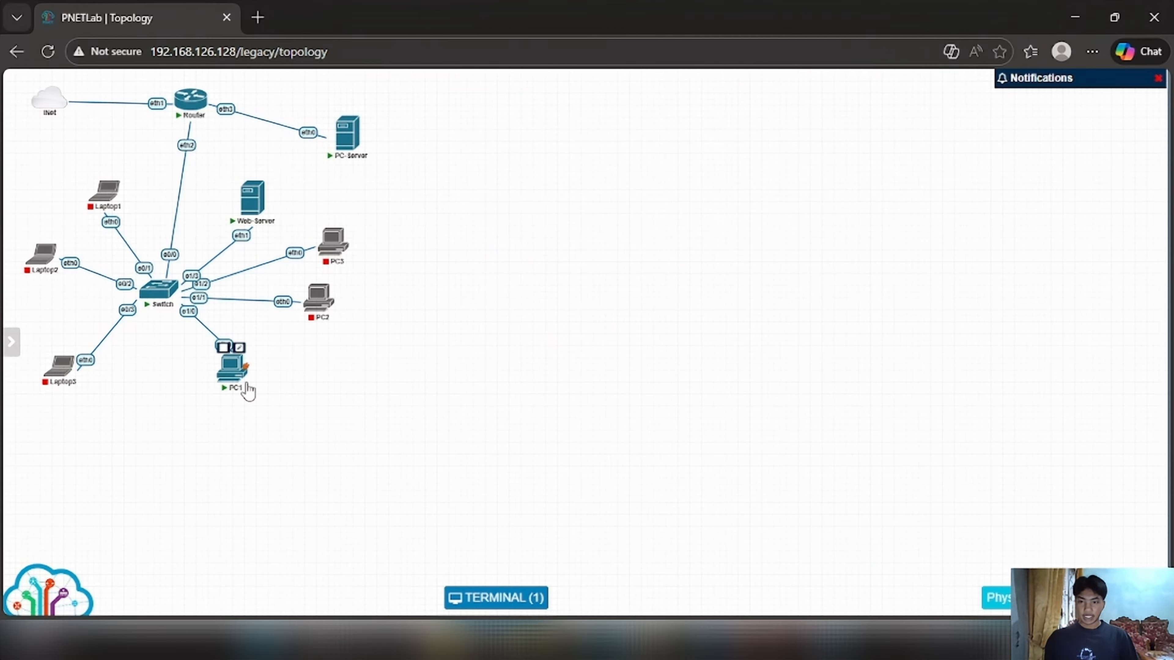
pyautogui.moveTo(270, 201)
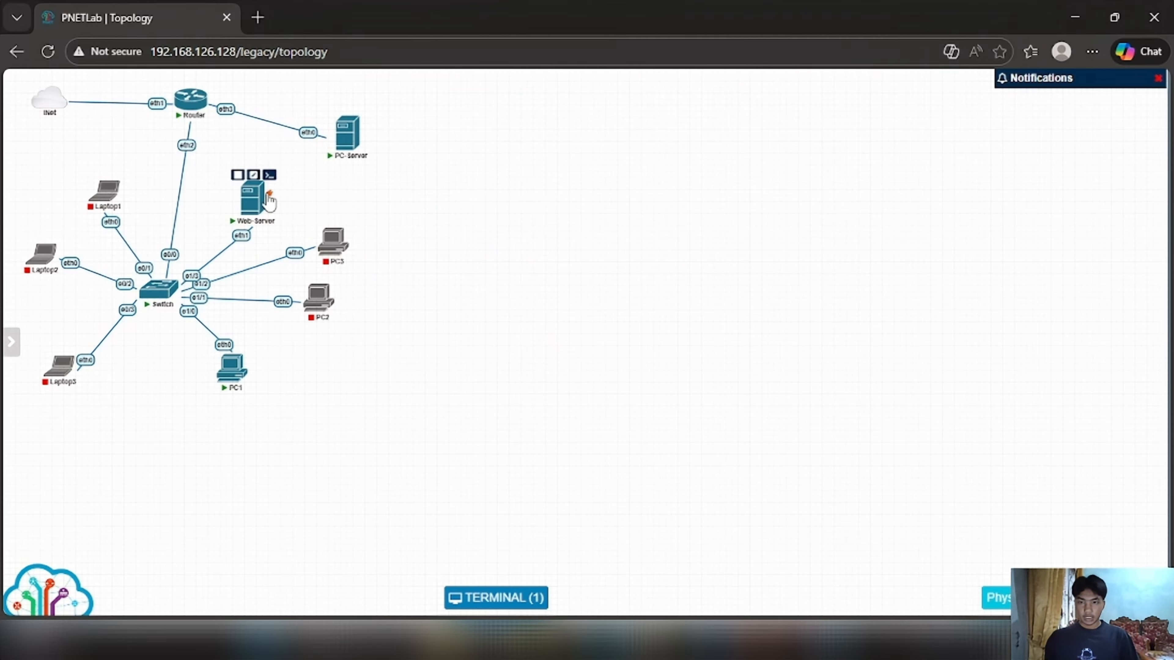
pyautogui.click(232, 371)
pyautogui.moveTo(524, 89); pyautogui.dragTo(542, 97)
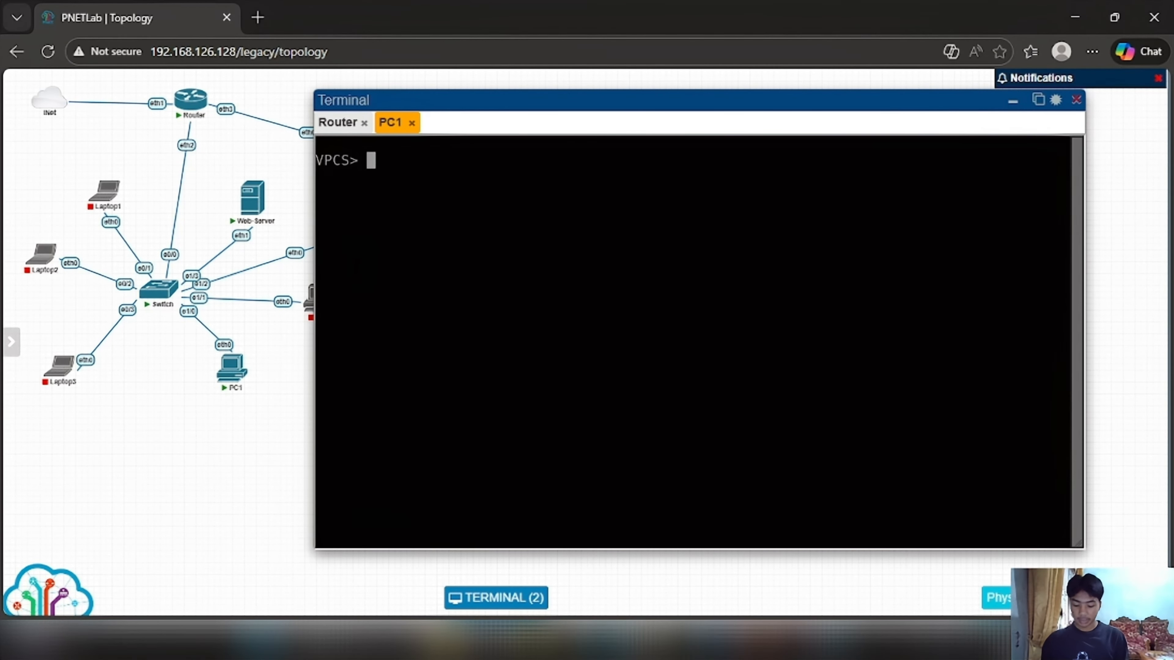
# Display PC1's IP configuration with show ip, check its DNS address, and move the terminal clear of the topology nodes
pyautogui.write('show ip')
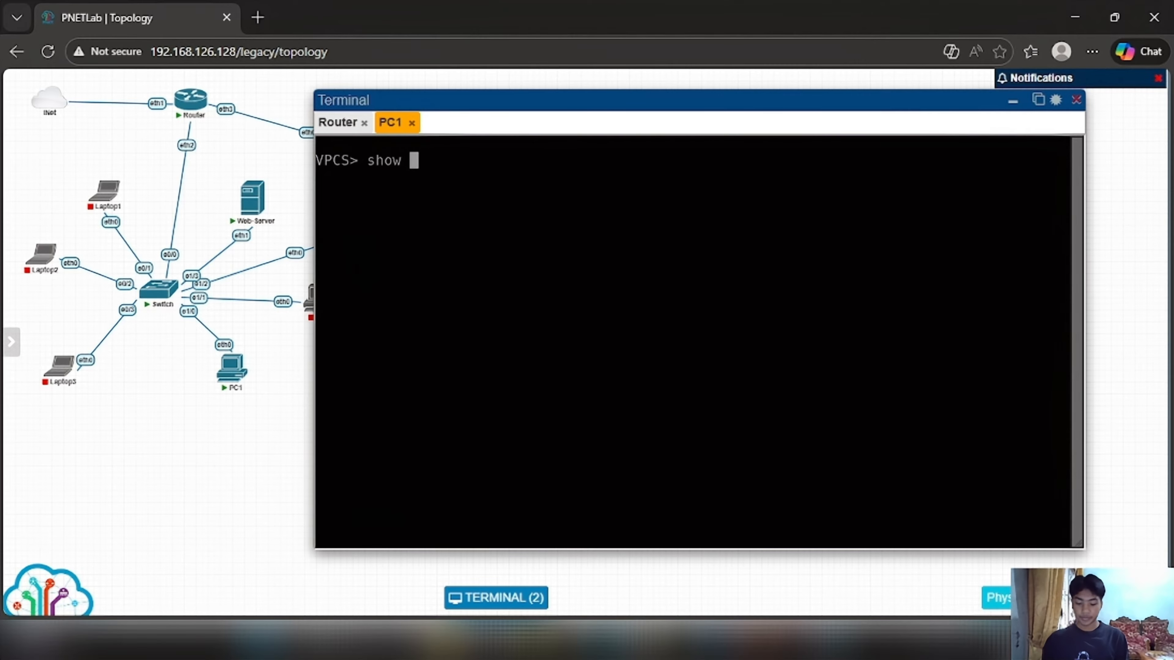
pyautogui.press('Return')
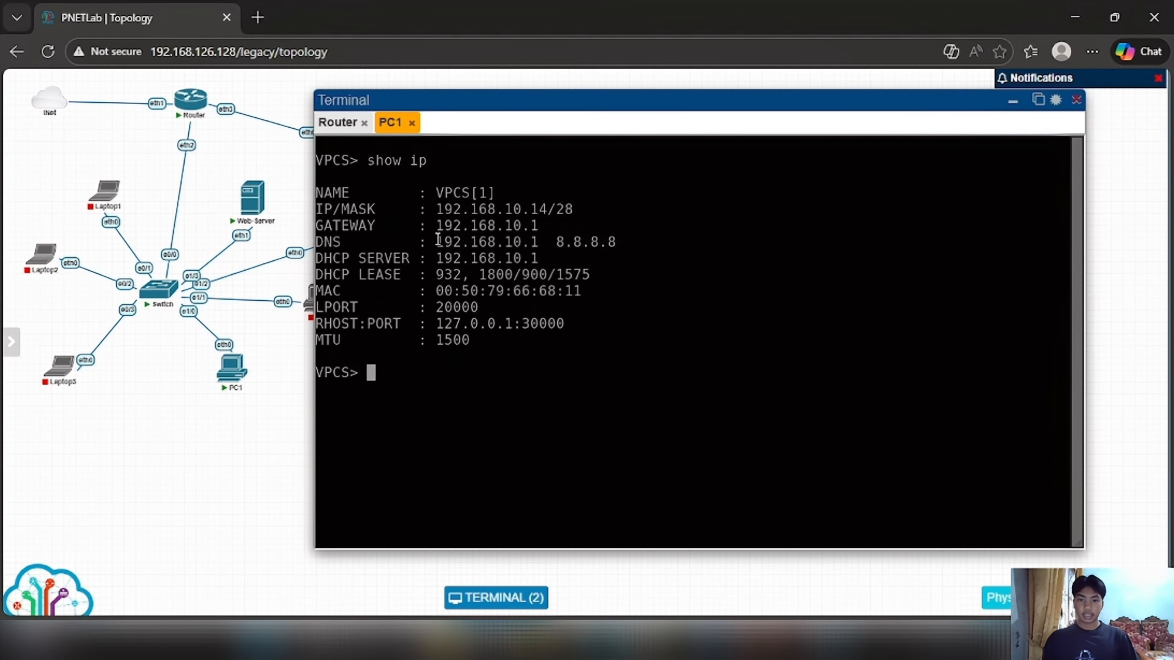
pyautogui.moveTo(437, 239); pyautogui.dragTo(540, 242)
pyautogui.click(552, 251)
pyautogui.moveTo(438, 97); pyautogui.dragTo(498, 95)
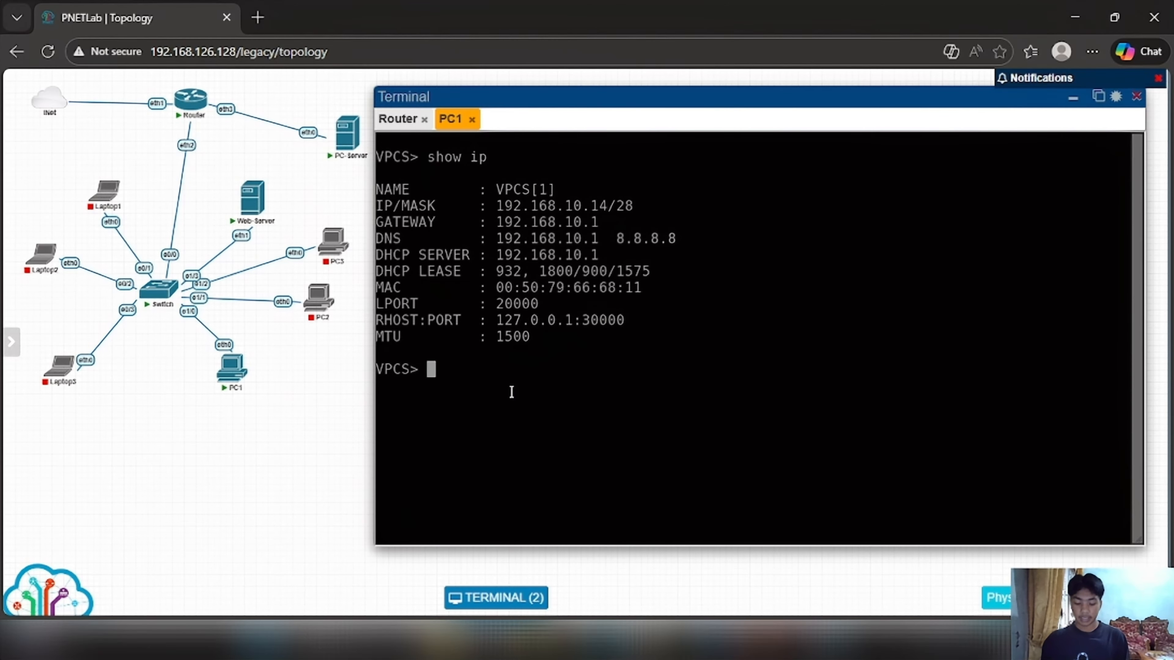
# Set PC1's DNS server to 192.168.20.1 and display the IP configuration again to check the DNS entry
pyautogui.write('ip dn')
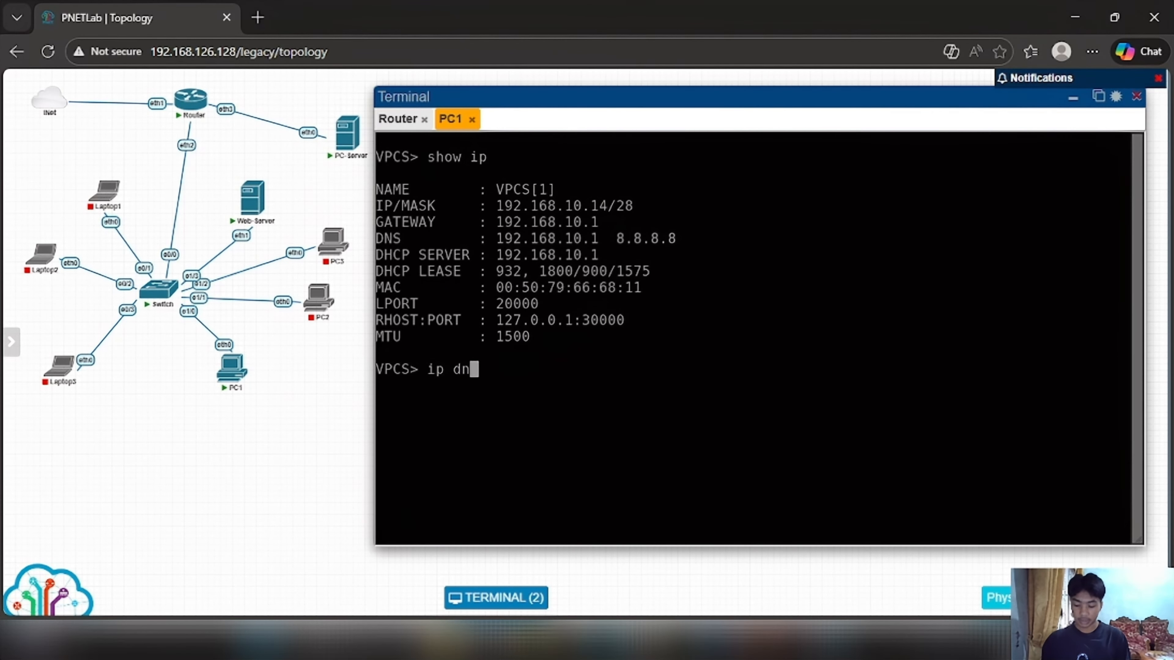
pyautogui.write('s 19')
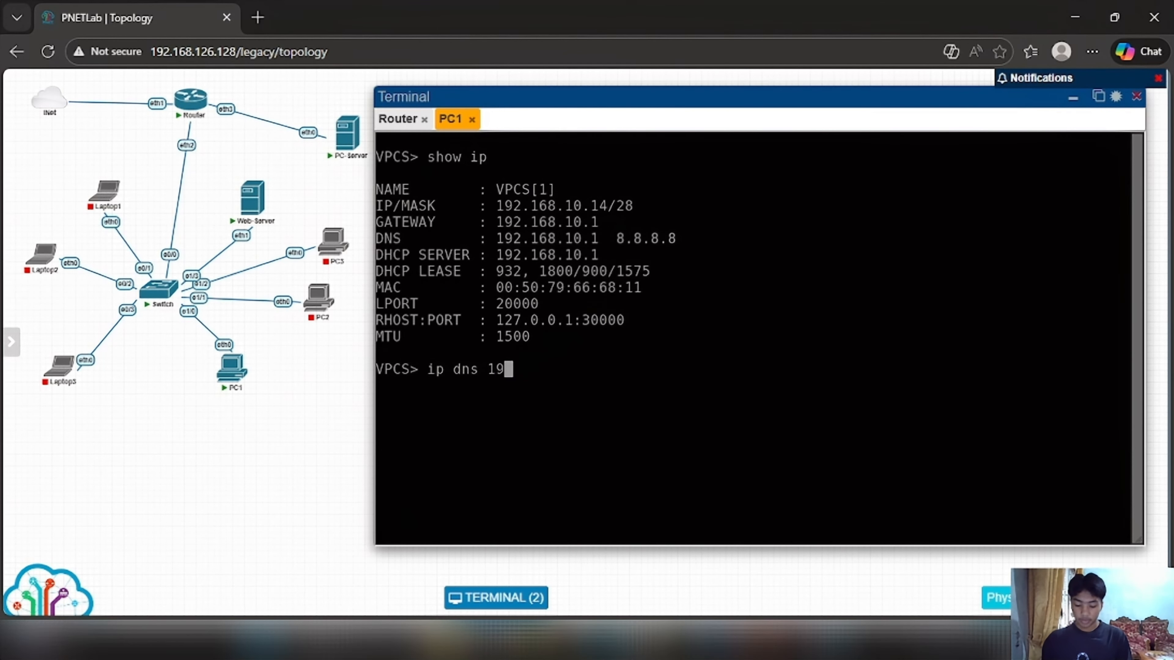
pyautogui.write('2.168.20.1')
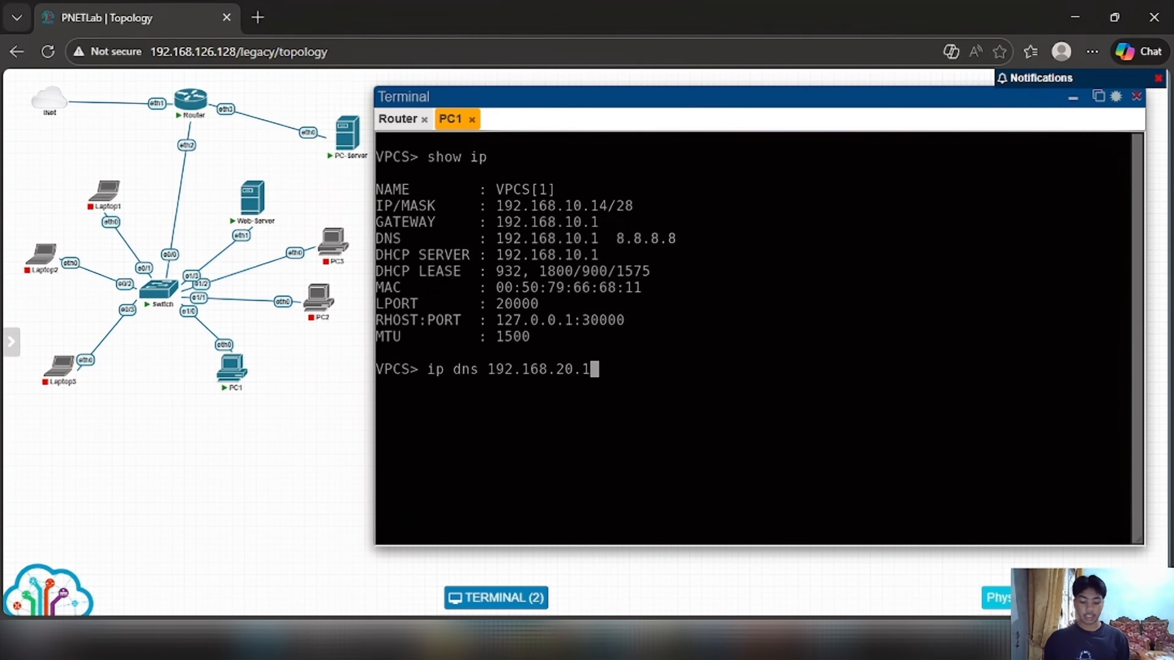
pyautogui.press('Return')
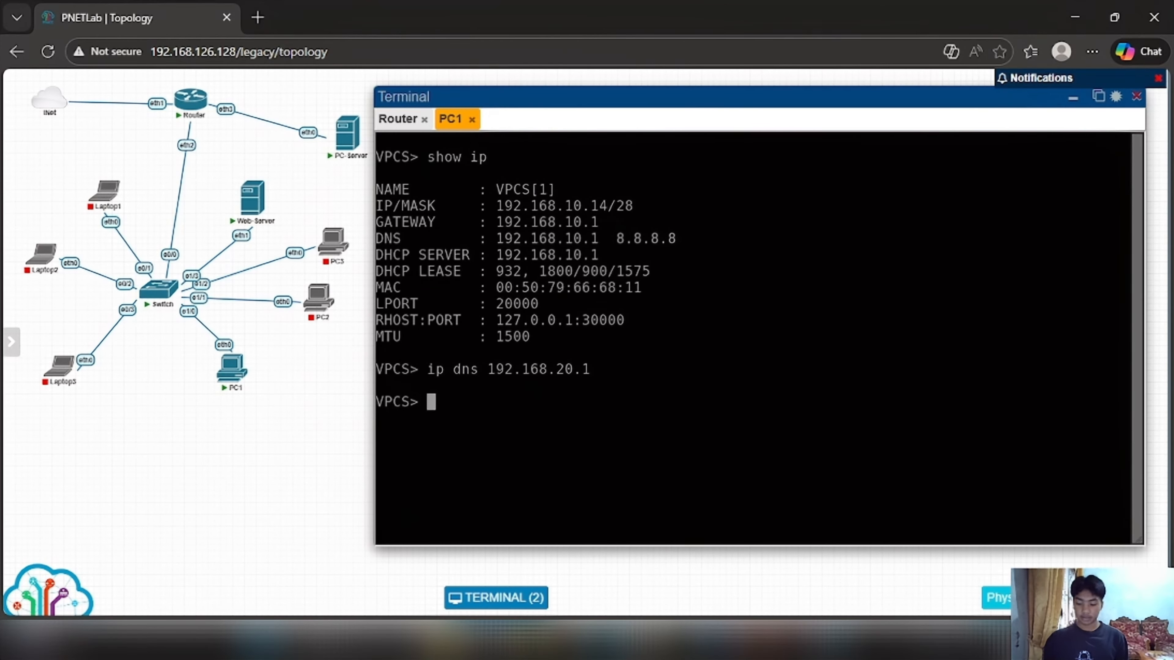
pyautogui.press('Up')
pyautogui.press('Up')
pyautogui.press('Return')
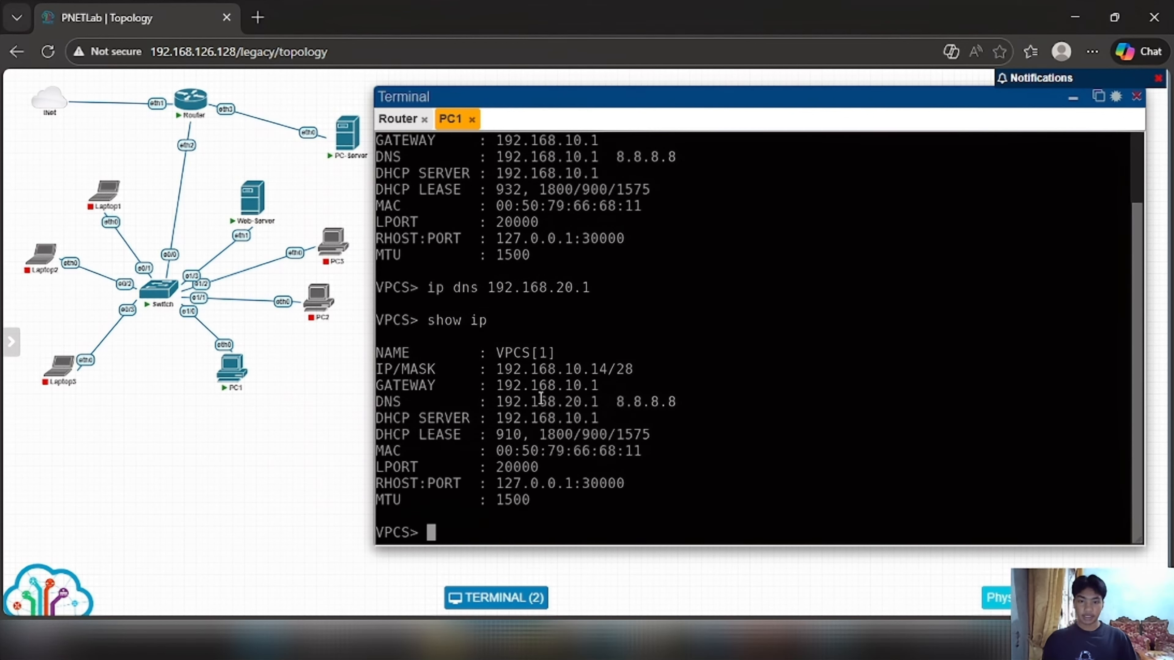
pyautogui.moveTo(496, 402); pyautogui.dragTo(600, 401)
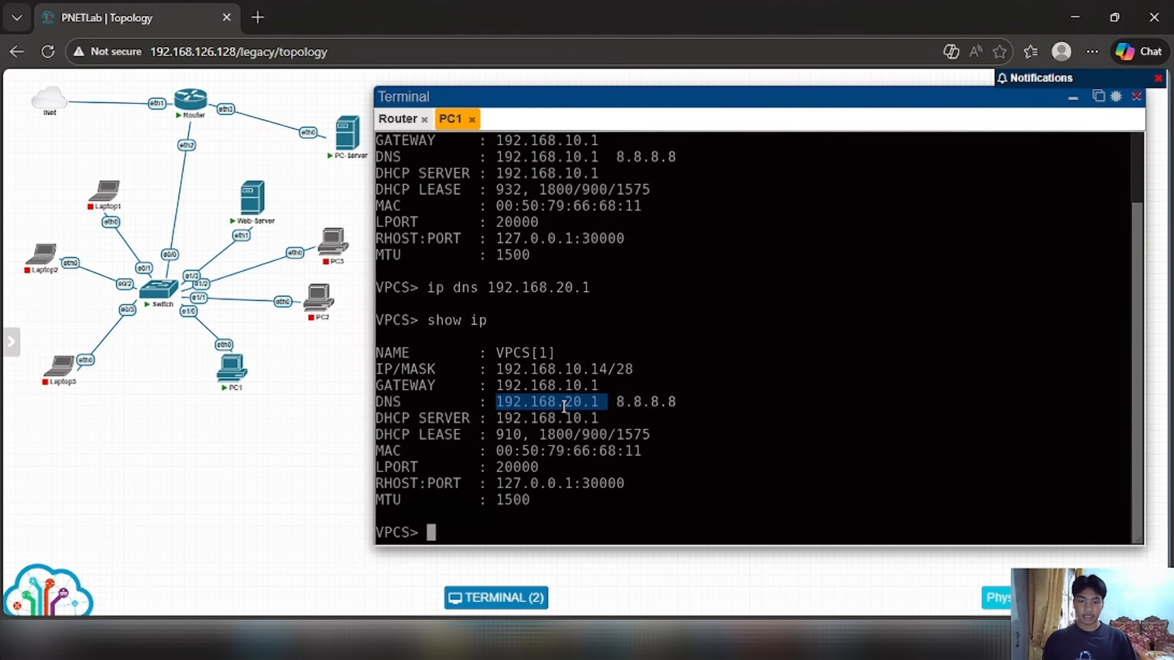
pyautogui.click(606, 400)
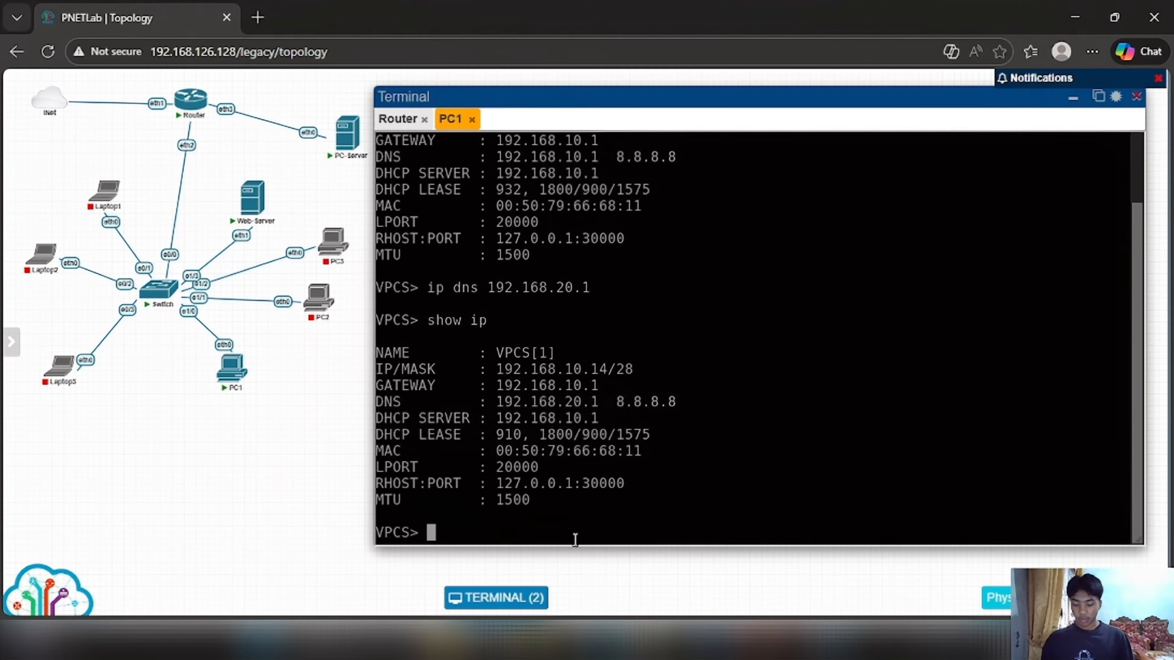
# Ping server1.svr.com from PC1 to test name resolution
pyautogui.write('ping')
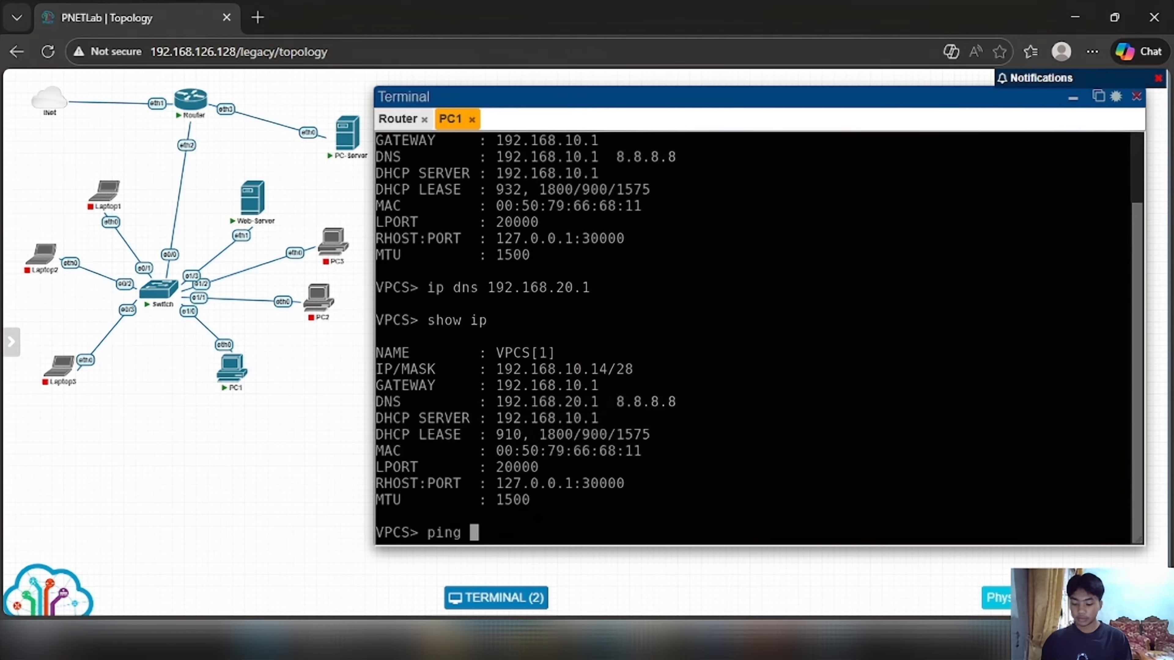
pyautogui.write('server1.')
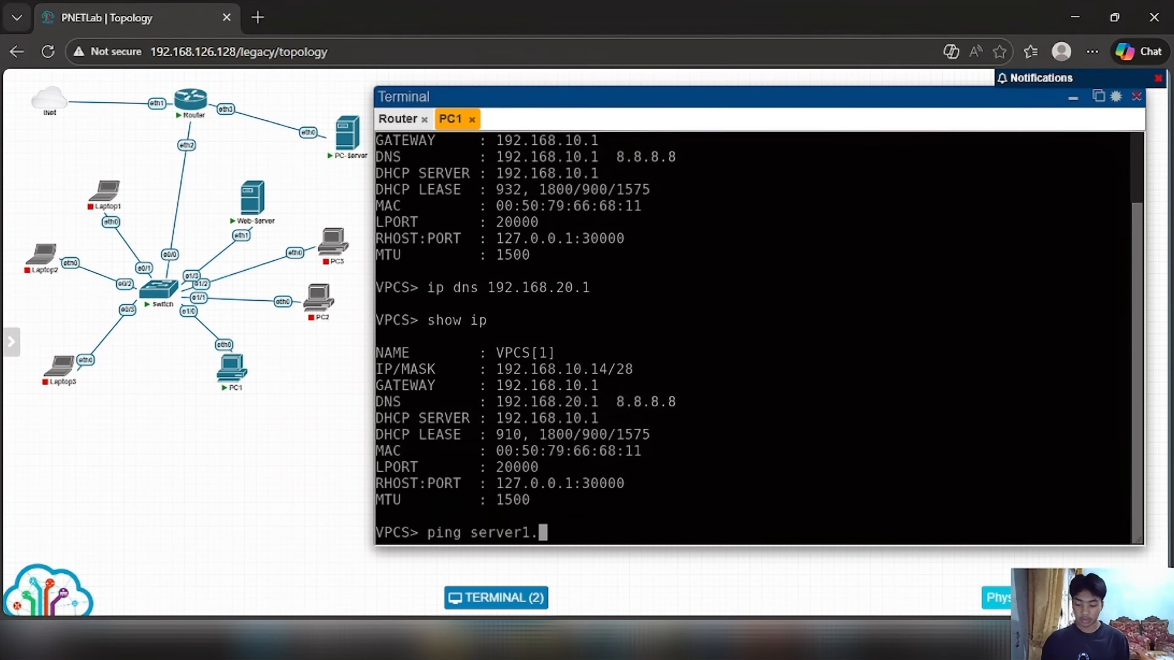
pyautogui.write('svr.com')
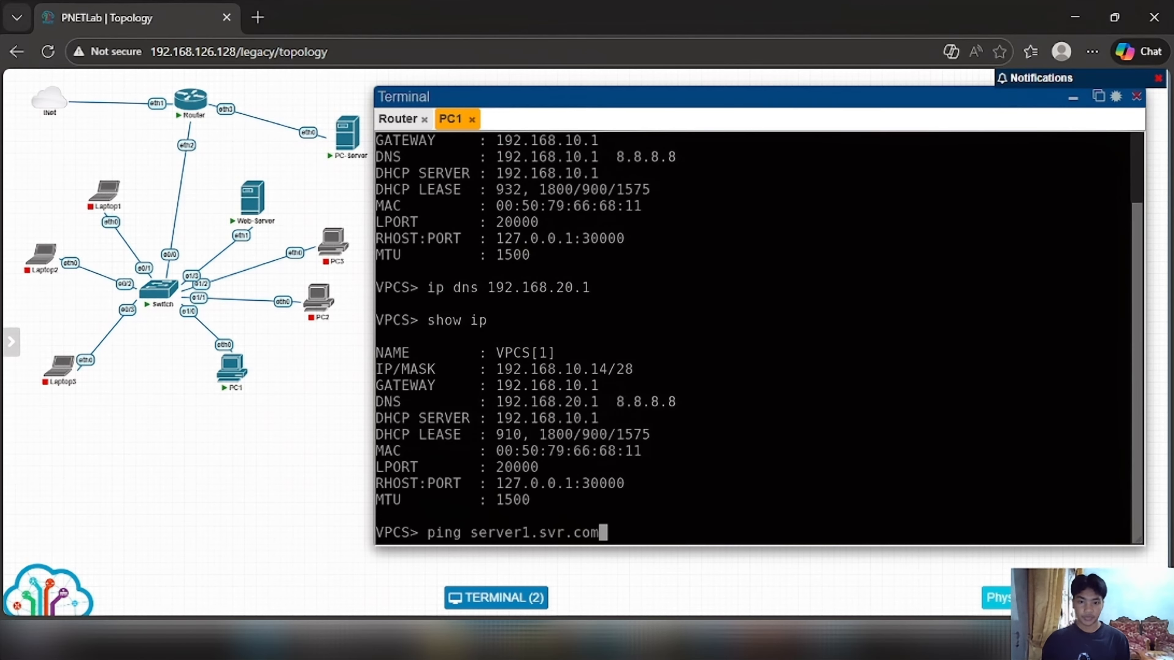
pyautogui.press('Return')
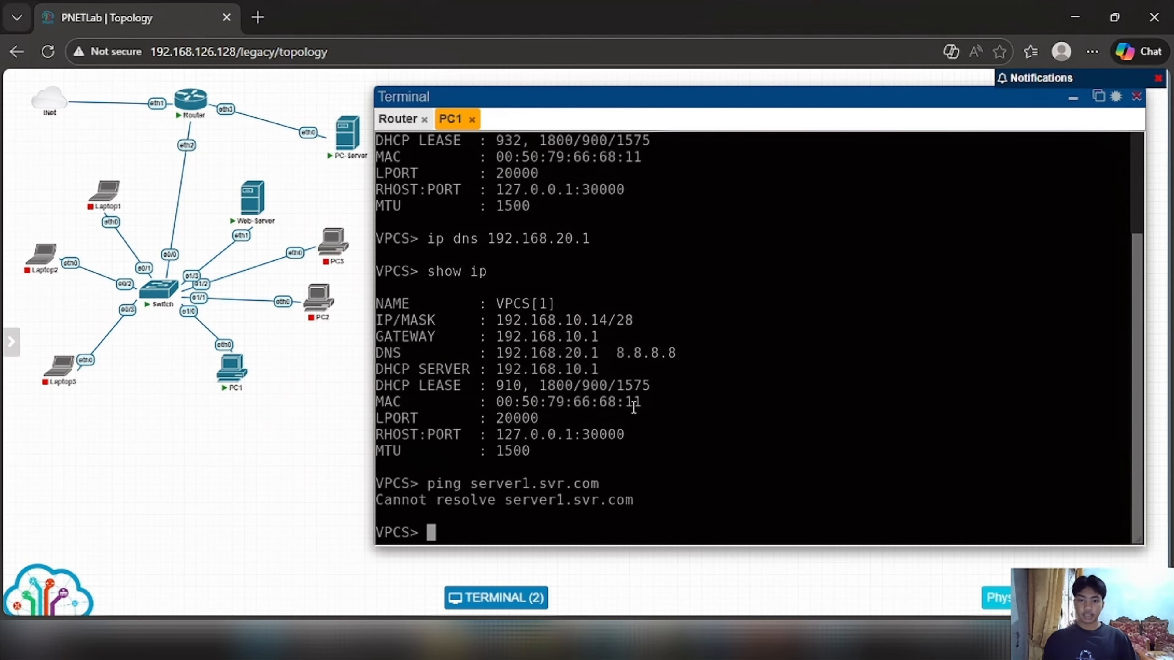
# Change PC1's DNS server to 192.168.20.2 and ping server1.svr.com again
pyautogui.press('Up')
pyautogui.press('Up')
pyautogui.press('Up')
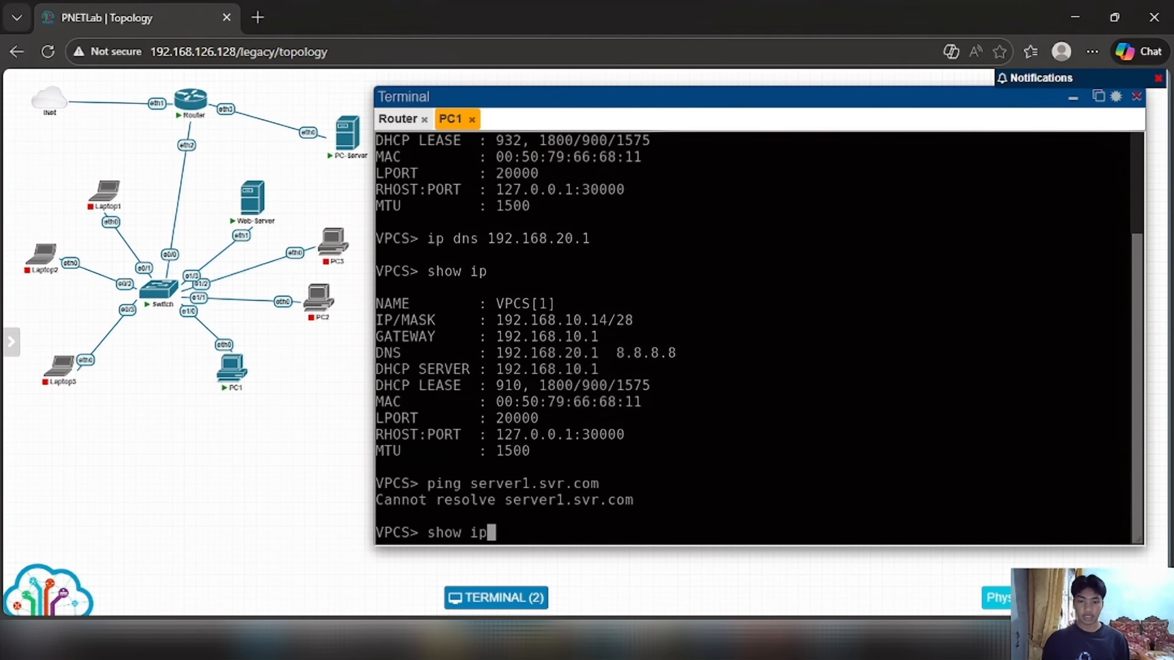
pyautogui.press('BackSpace')
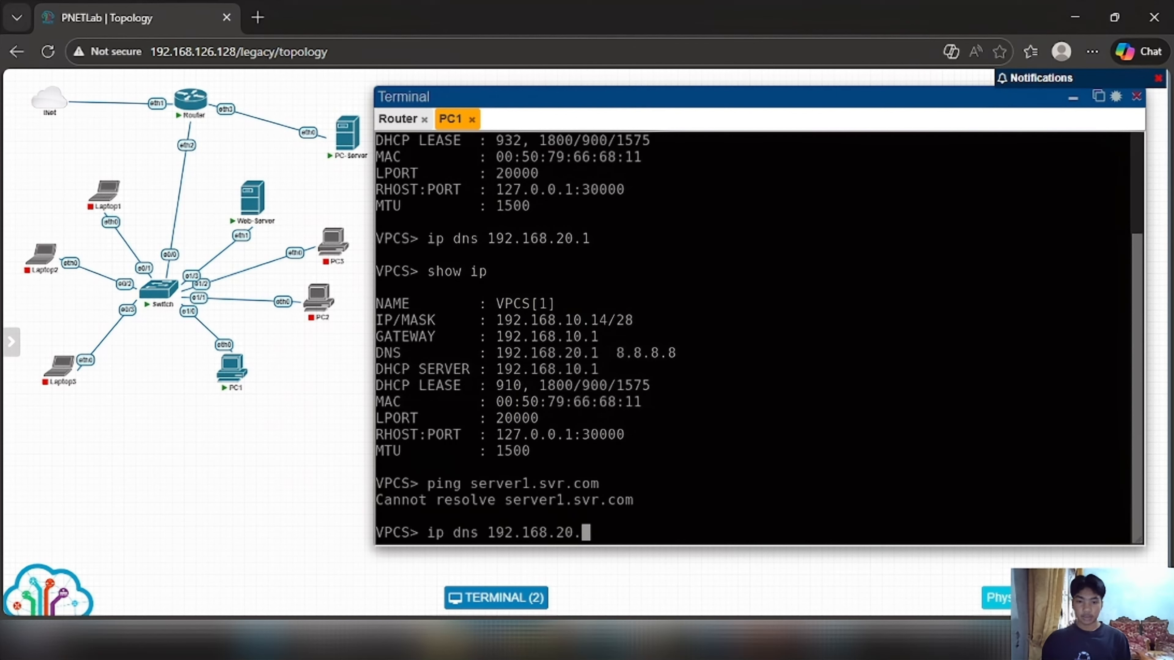
pyautogui.write('2')
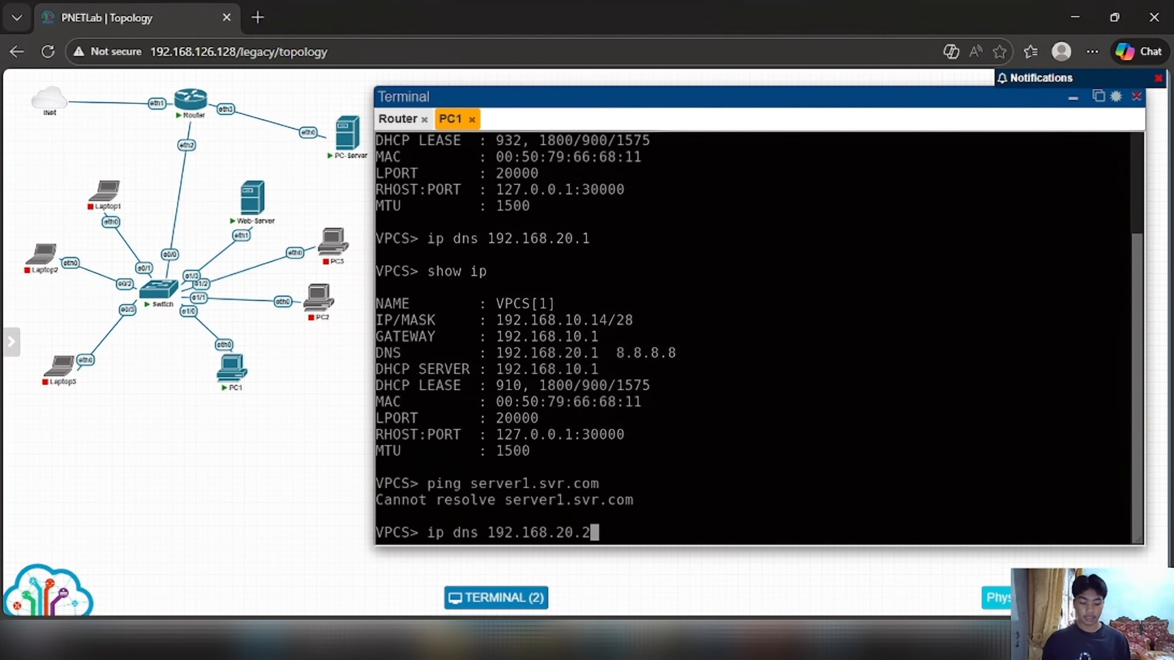
pyautogui.press('Return')
pyautogui.press('Up')
pyautogui.press('Up')
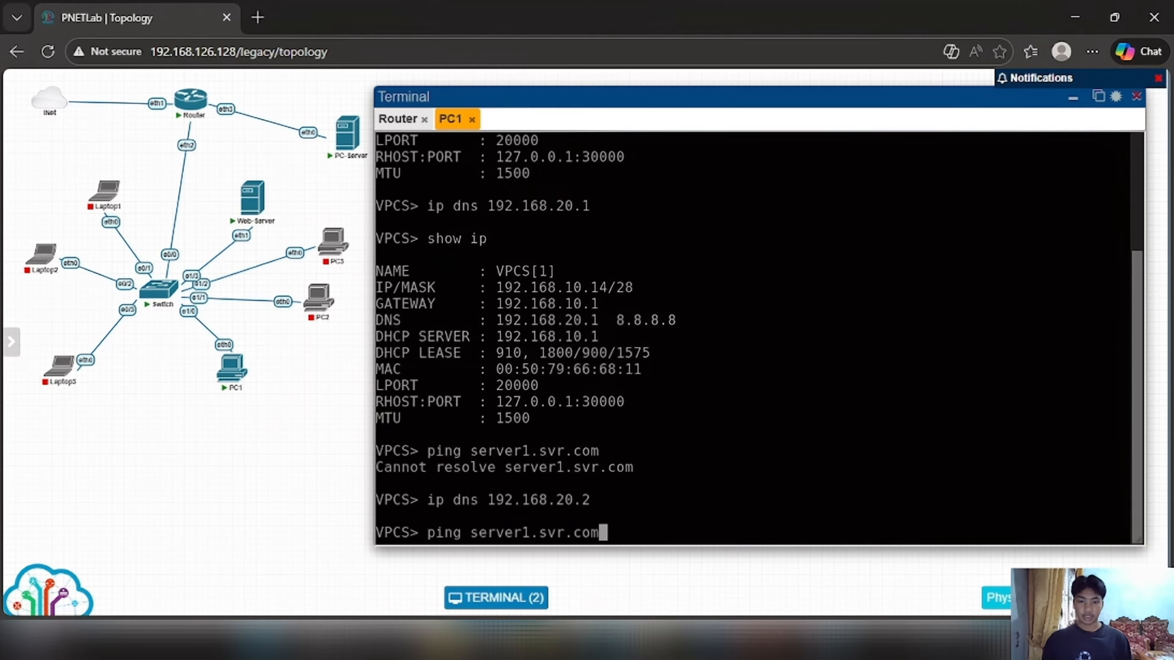
pyautogui.press('Return')
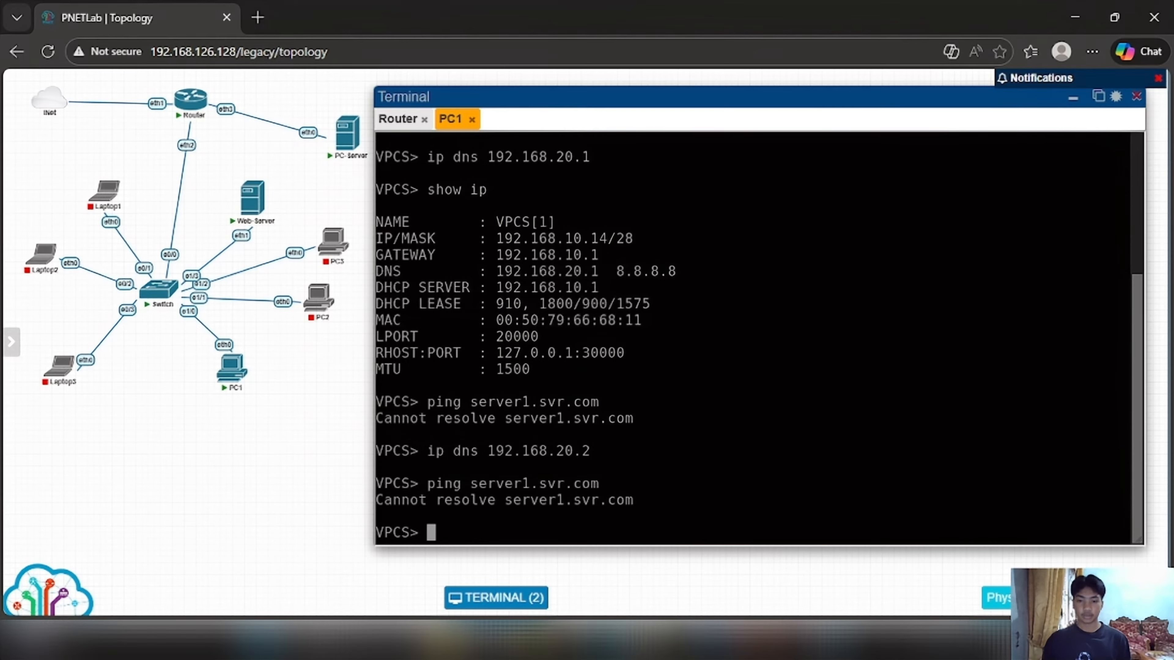
# Ping 192.168.20.2 from PC1 to test the server's reachability, and stop the ping after a few replies
pyautogui.write('ping ')
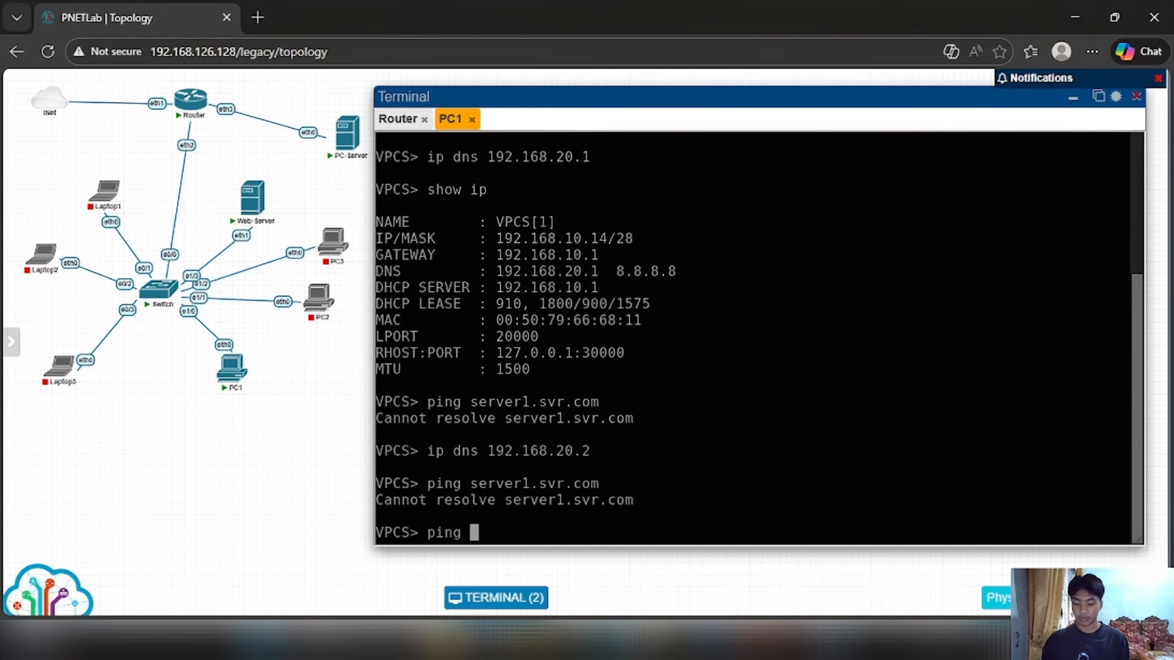
pyautogui.write('192.16')
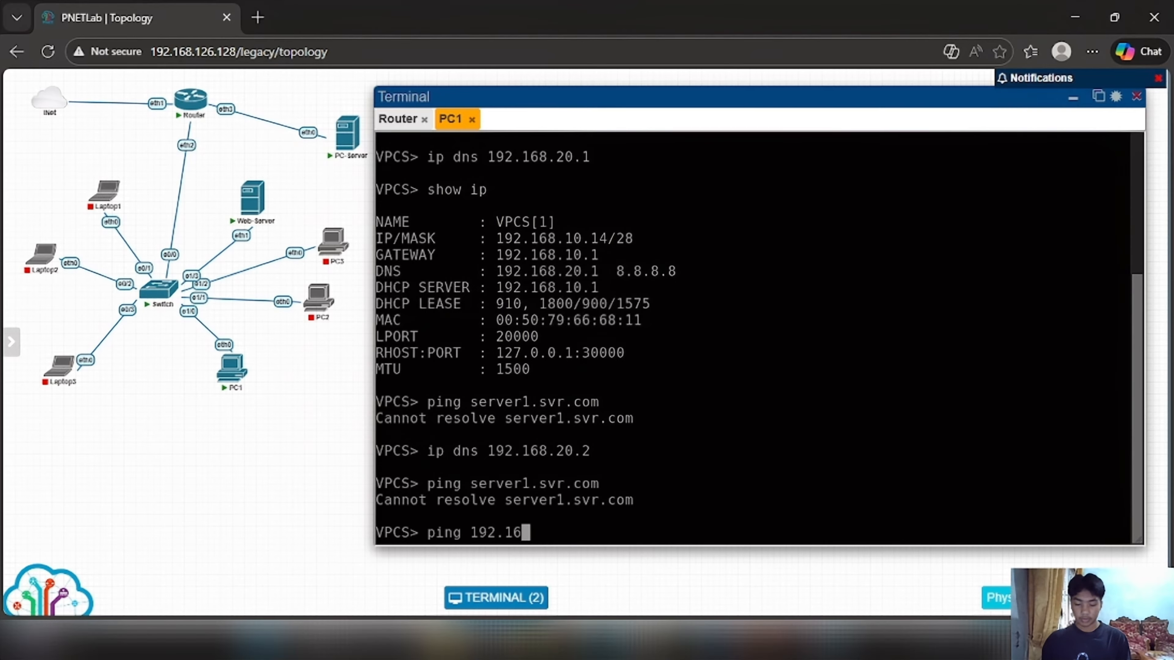
pyautogui.write('8.')
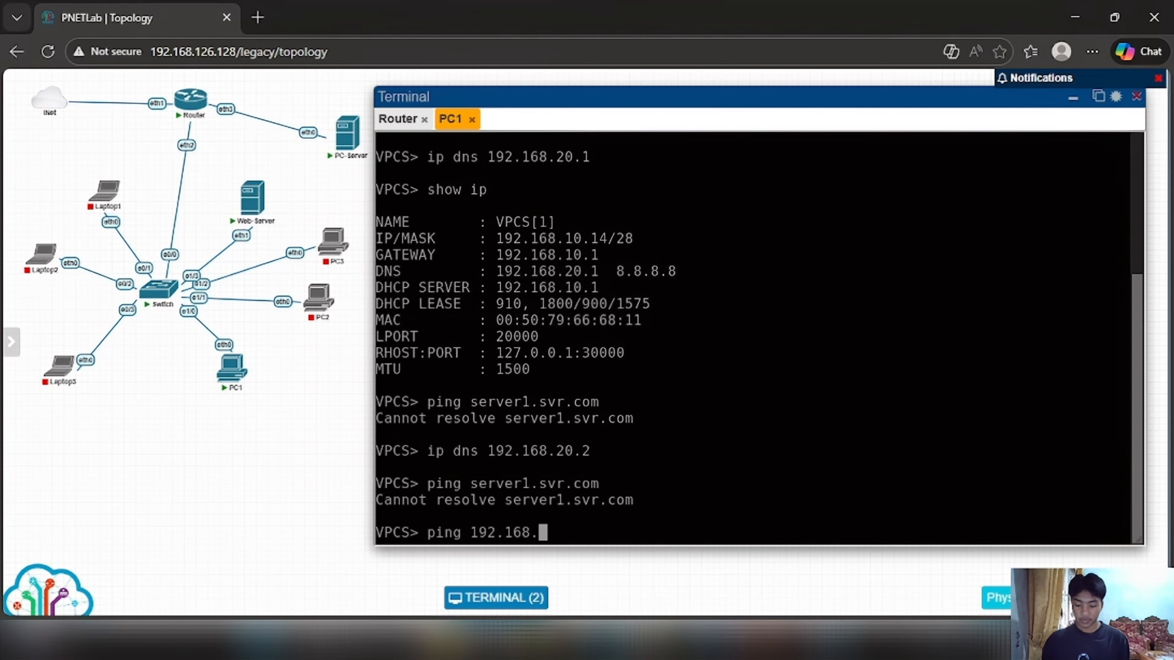
pyautogui.write('20.2')
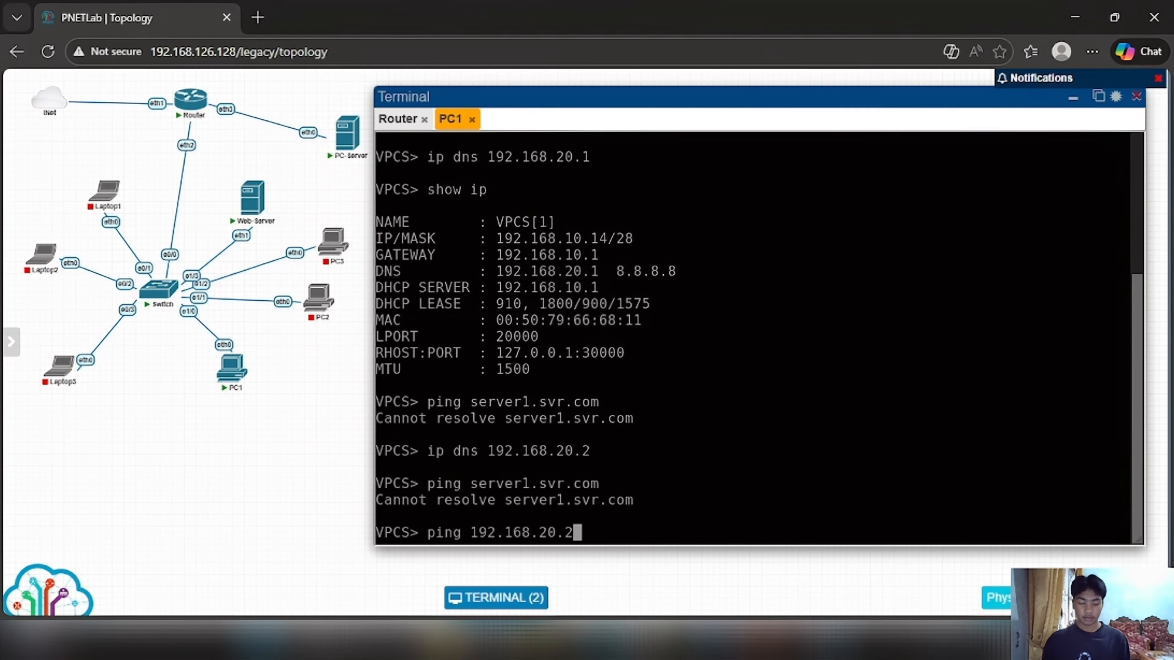
pyautogui.press('Return')
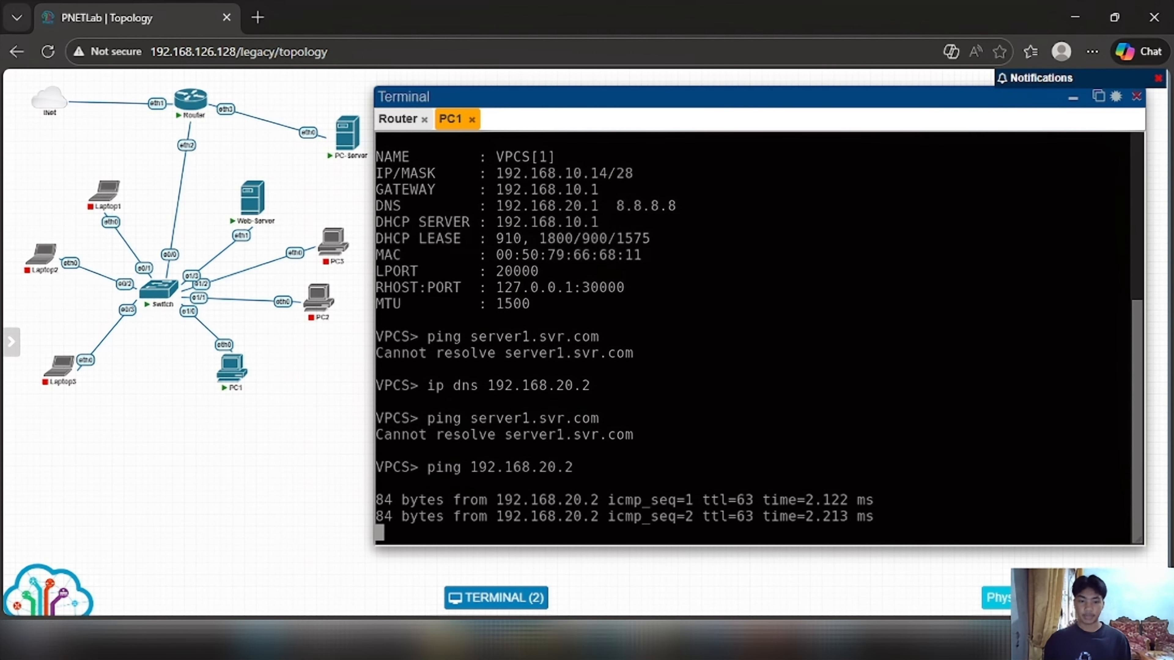
pyautogui.hotkey('ctrl', 'c')
# Ping the router address 192.168.20.1 from PC1 and stop the ping after a few replies
pyautogui.press('Up')
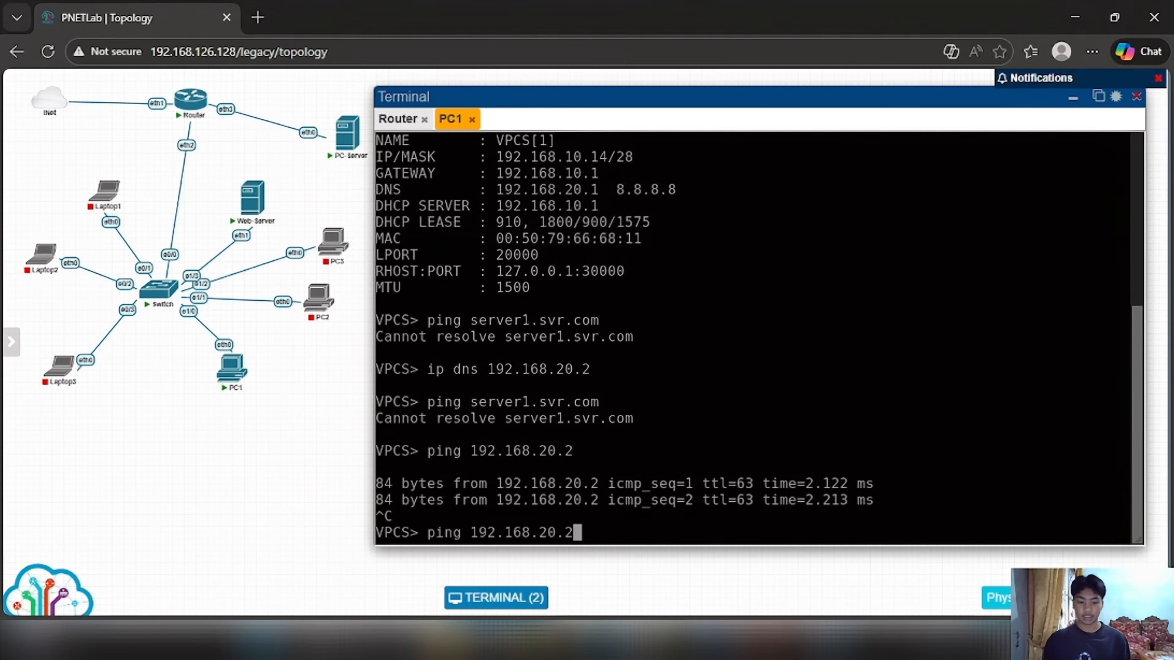
pyautogui.press('BackSpace')
pyautogui.write('1')
pyautogui.press('Return')
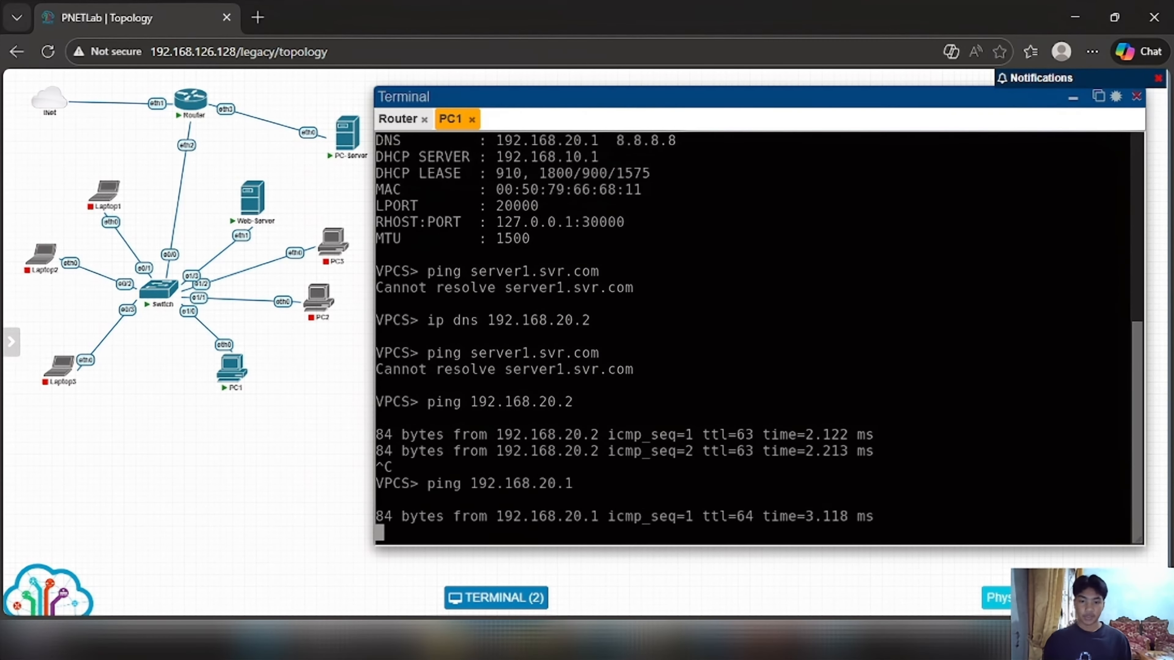
pyautogui.hotkey('ctrl', 'c')
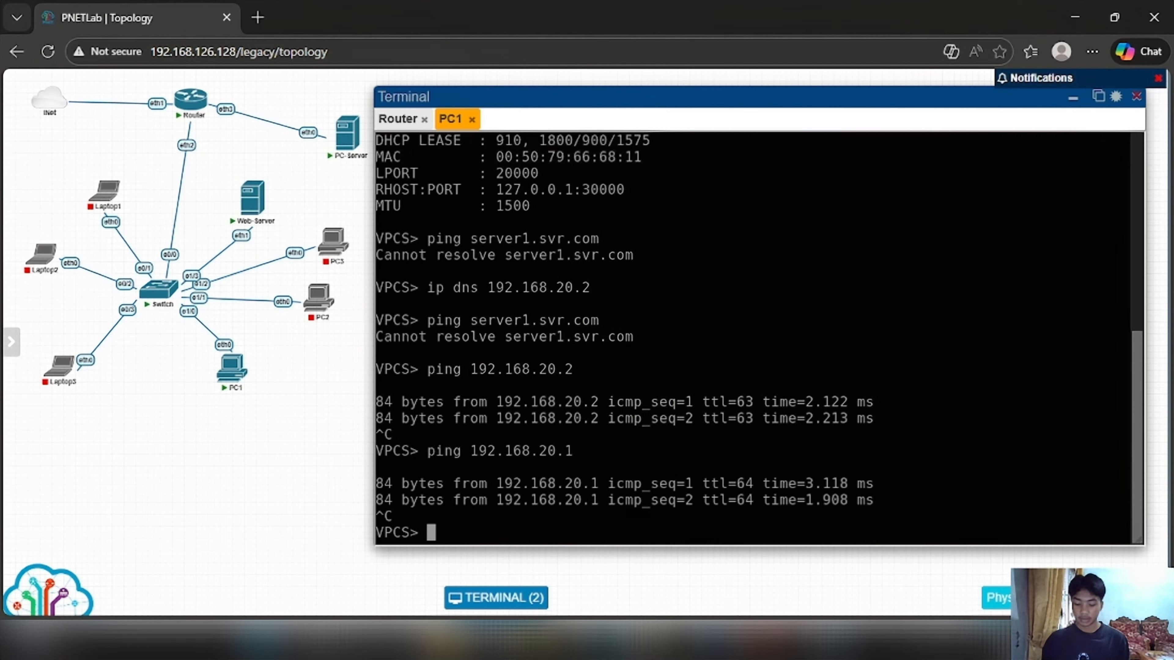
# Ping server2.websvr.com from PC1 to test name resolution for the web server
pyautogui.write('ping server2')
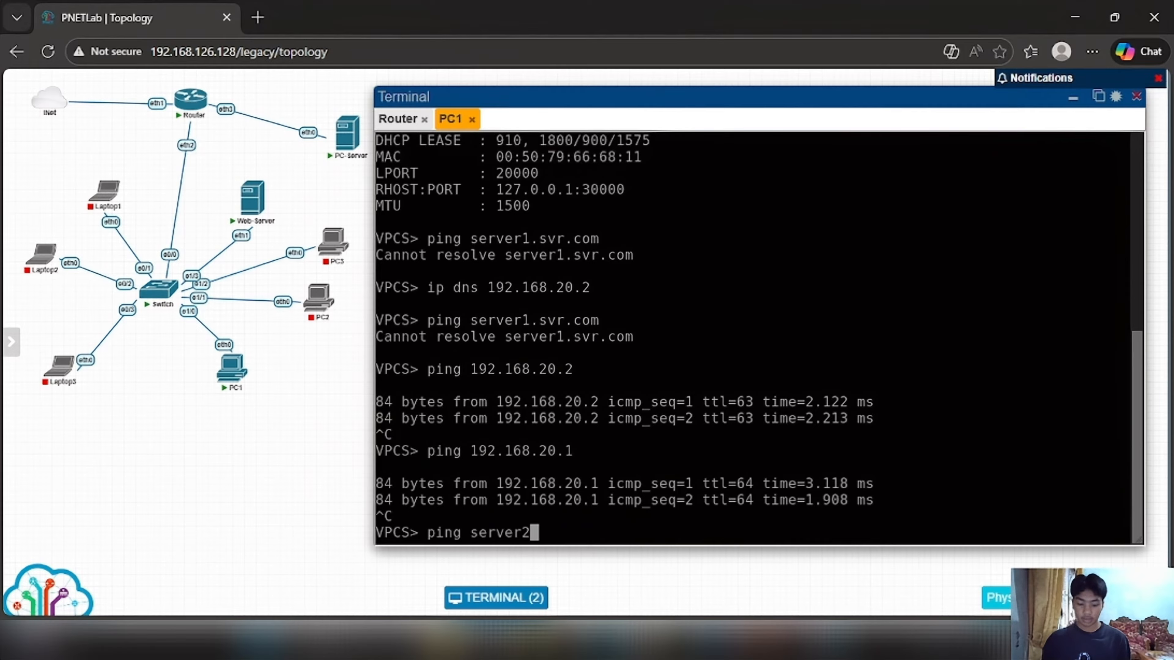
pyautogui.write('.wesvr')
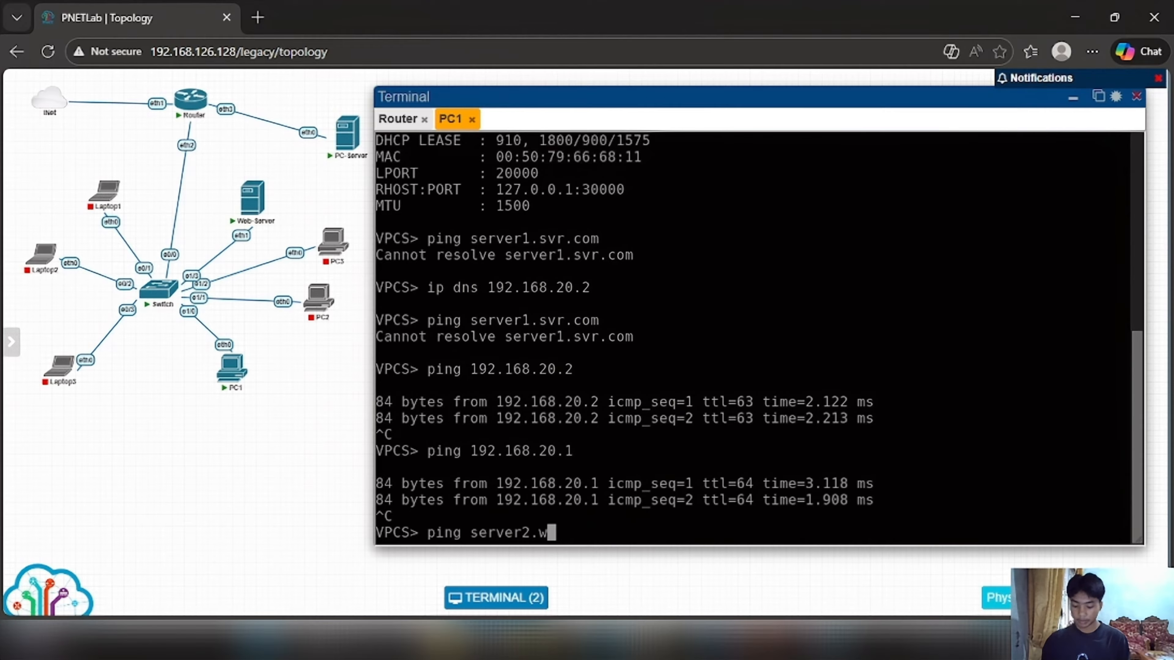
pyautogui.press('BackSpace')
pyautogui.press('BackSpace')
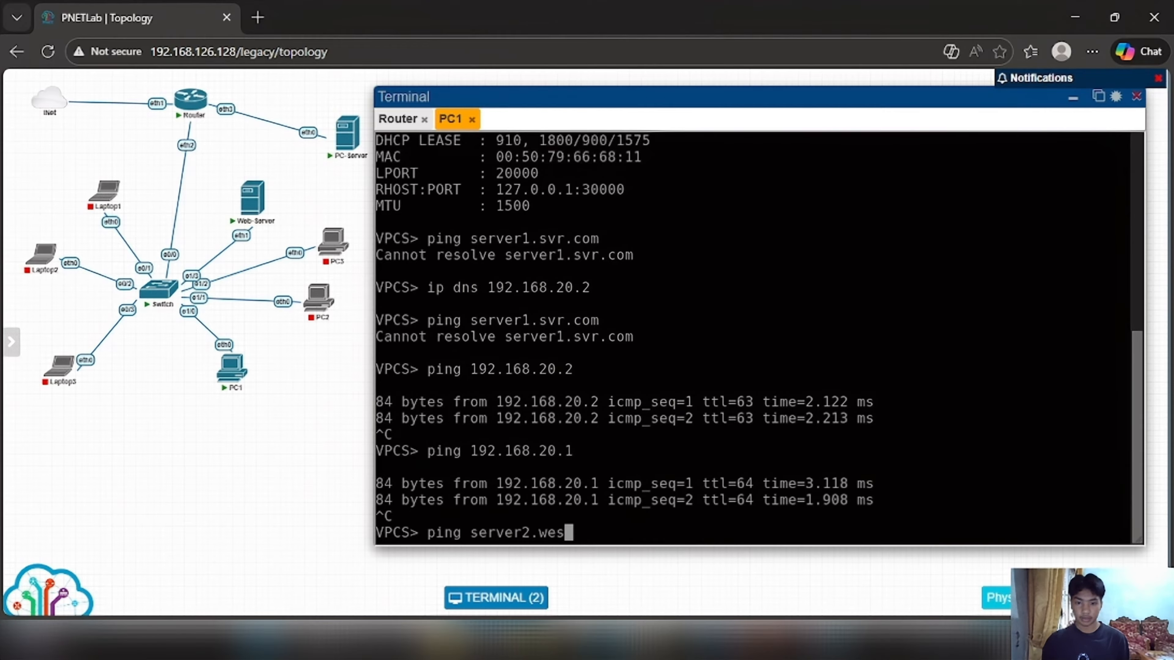
pyautogui.press('BackSpace')
pyautogui.write('bs')
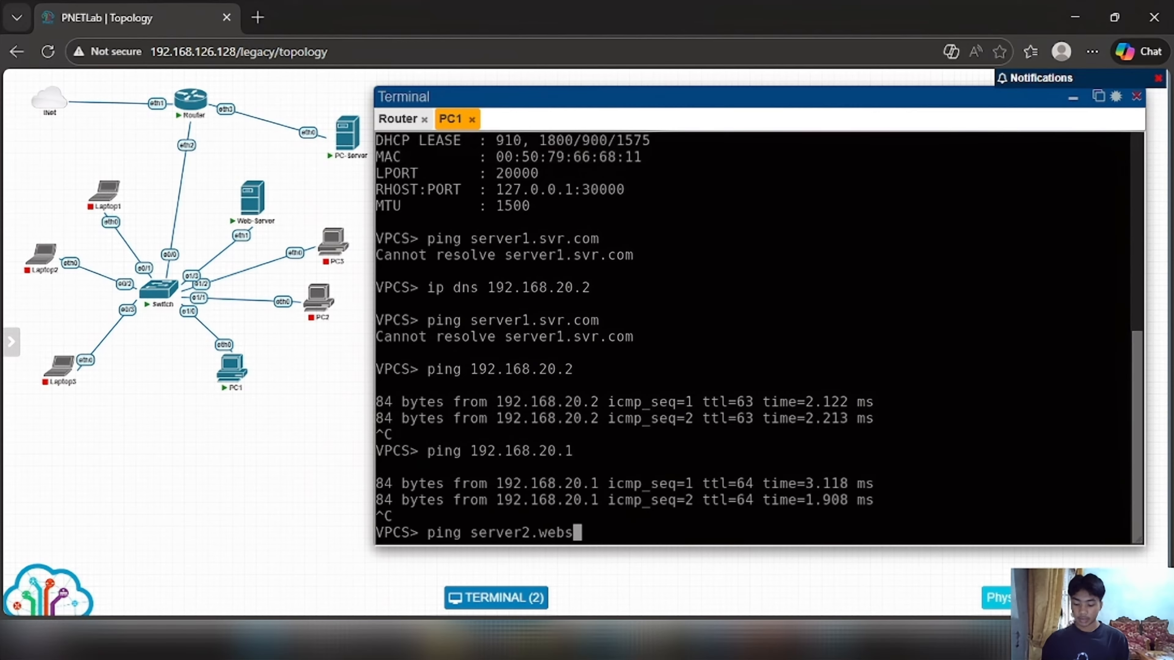
pyautogui.write('vr.com')
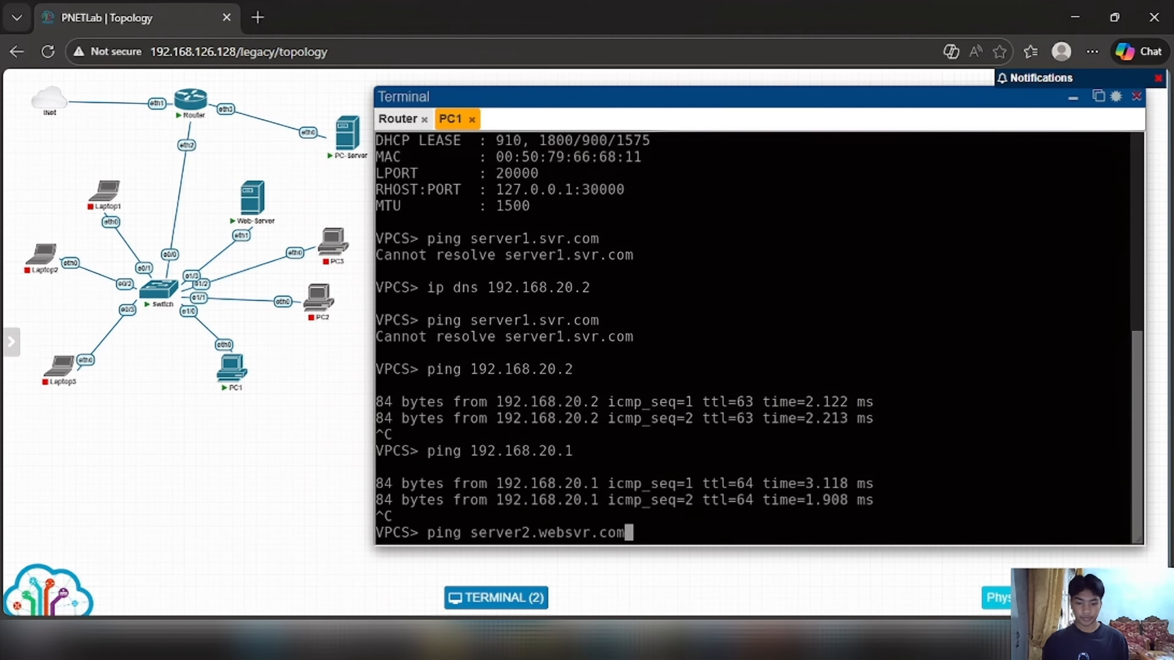
pyautogui.press('Return')
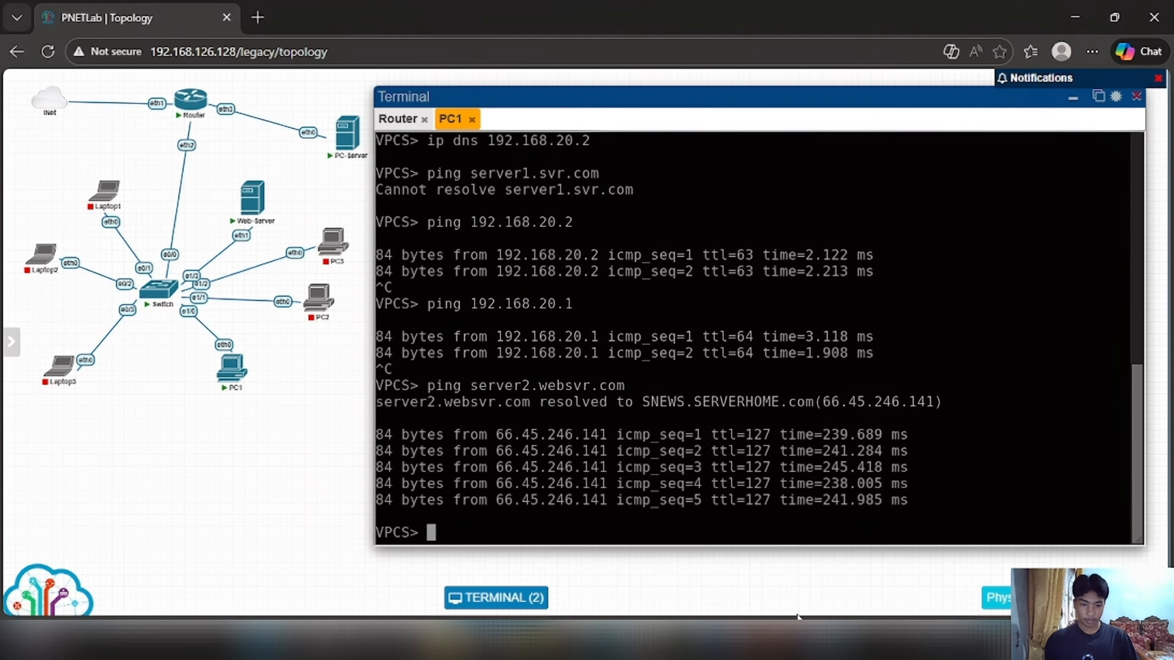
# Switch to WinBox and review the router's static DNS entries, widening the Name column to read the full host names
pyautogui.click(732, 640)
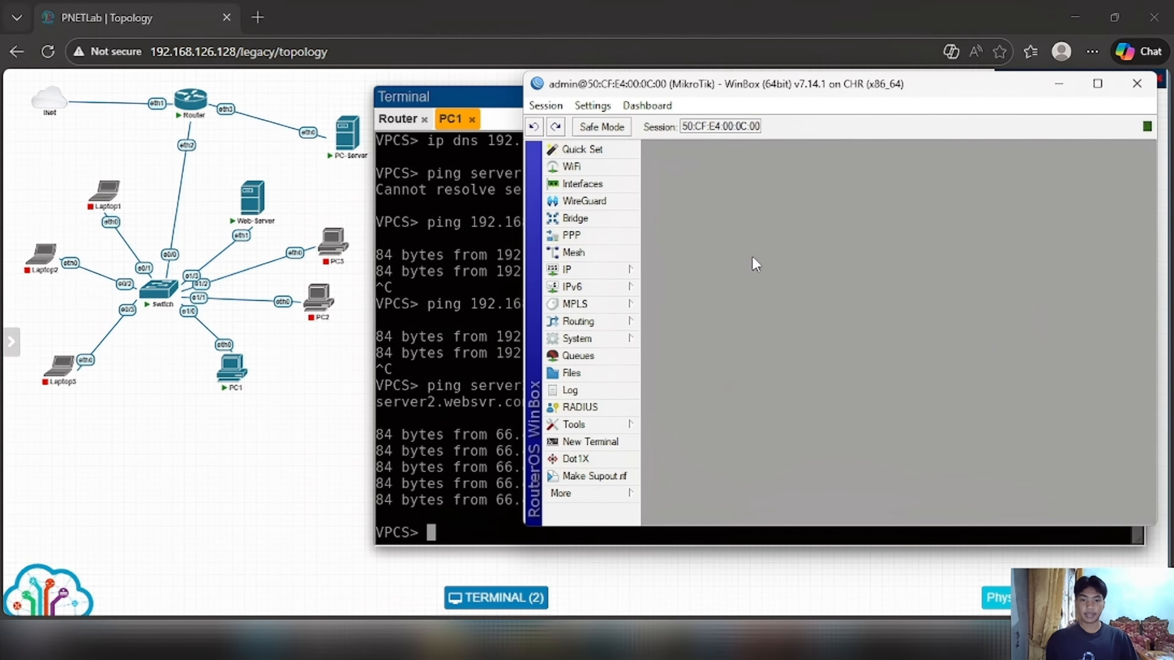
pyautogui.click(625, 276)
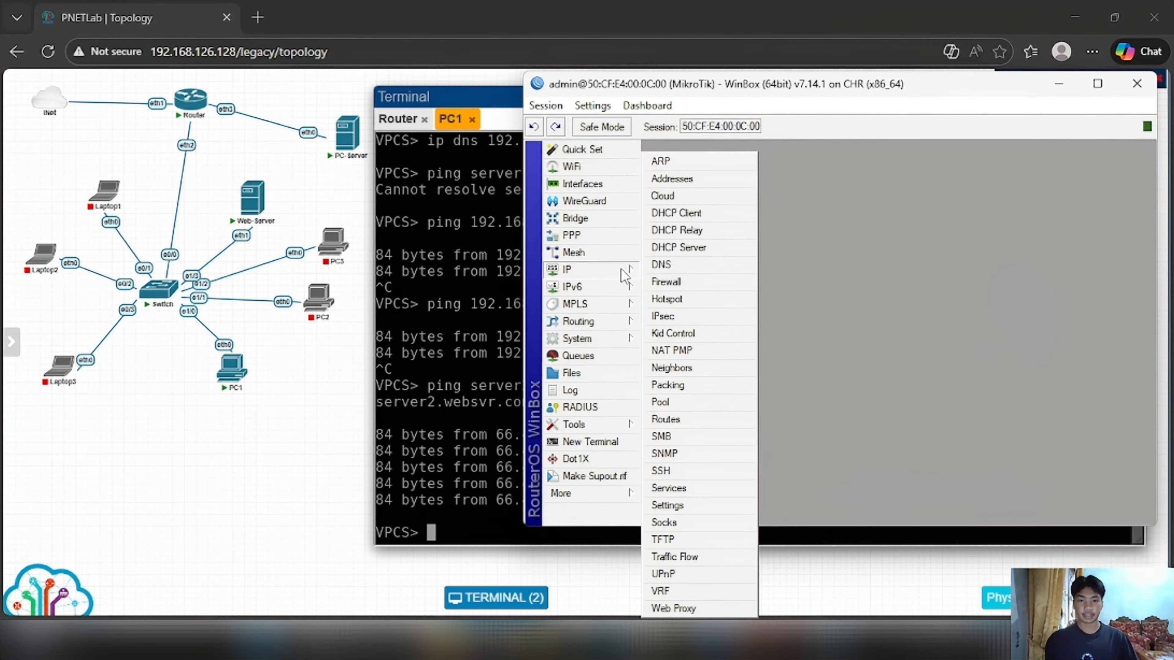
pyautogui.click(689, 263)
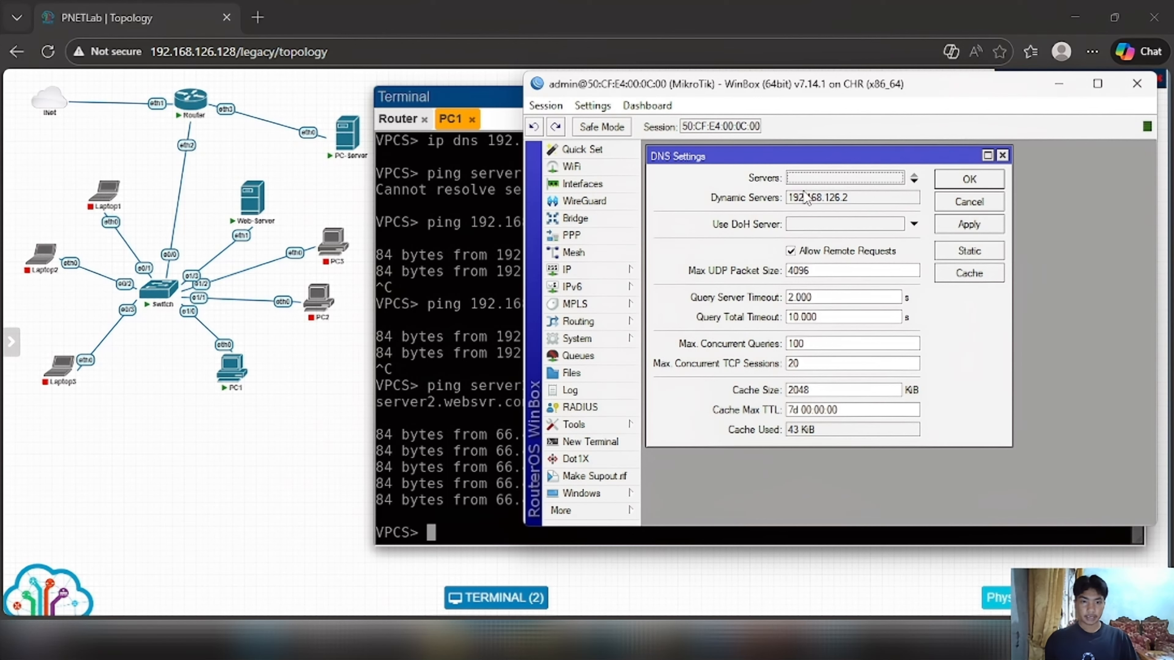
pyautogui.click(961, 254)
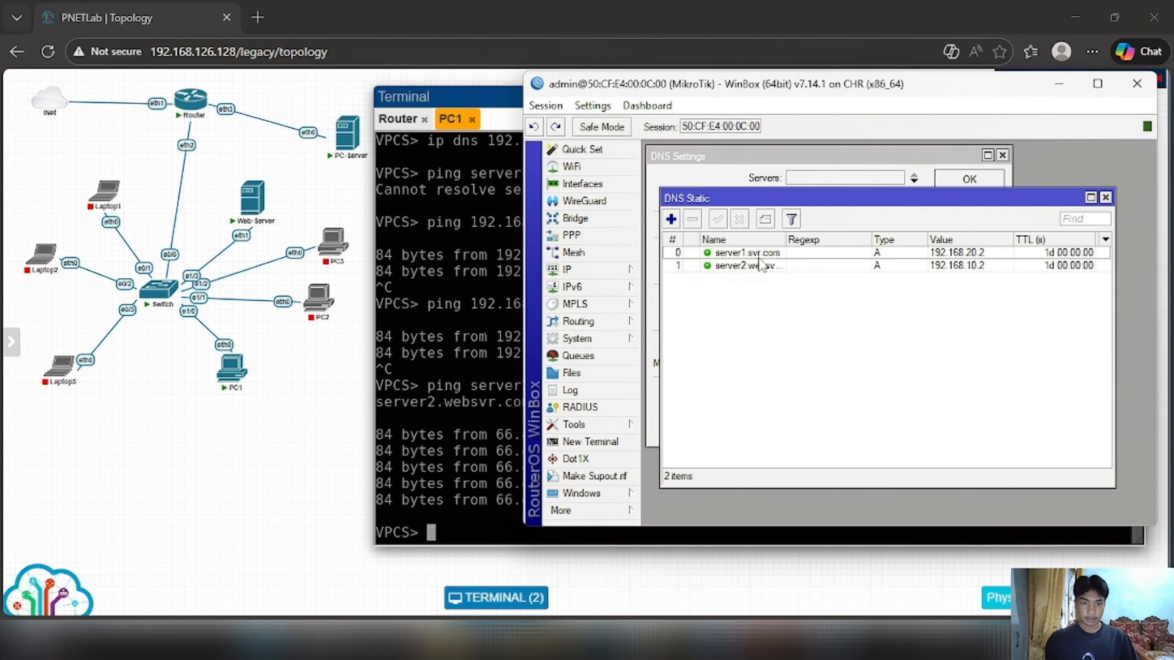
pyautogui.moveTo(785, 240); pyautogui.dragTo(805, 244)
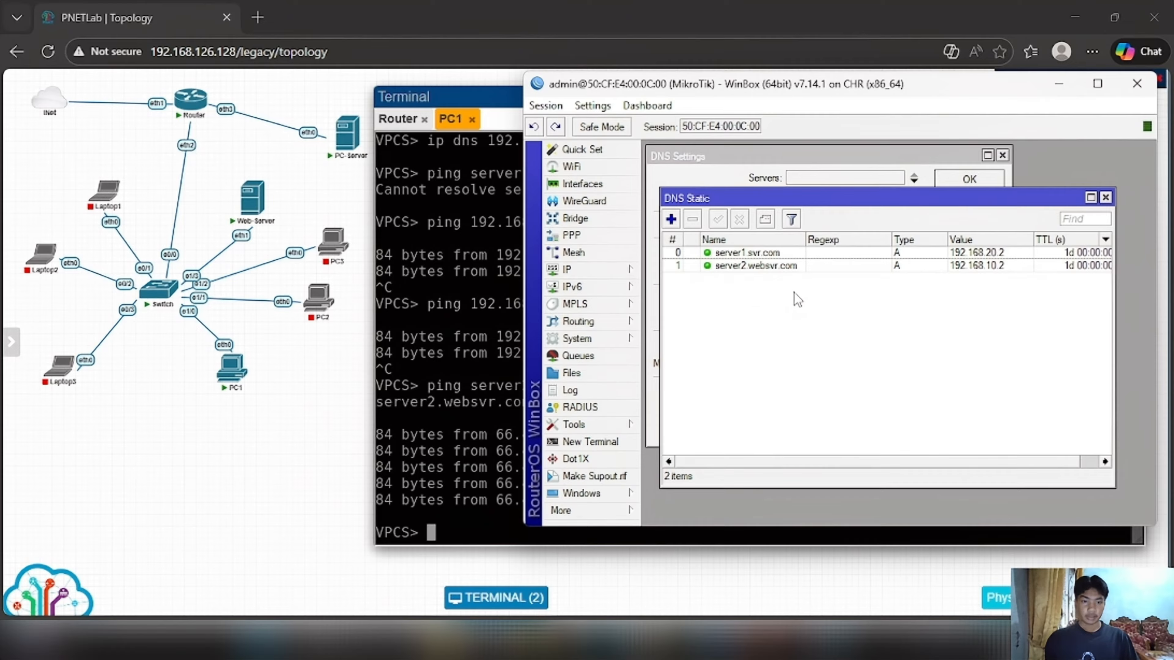
pyautogui.click(1004, 254)
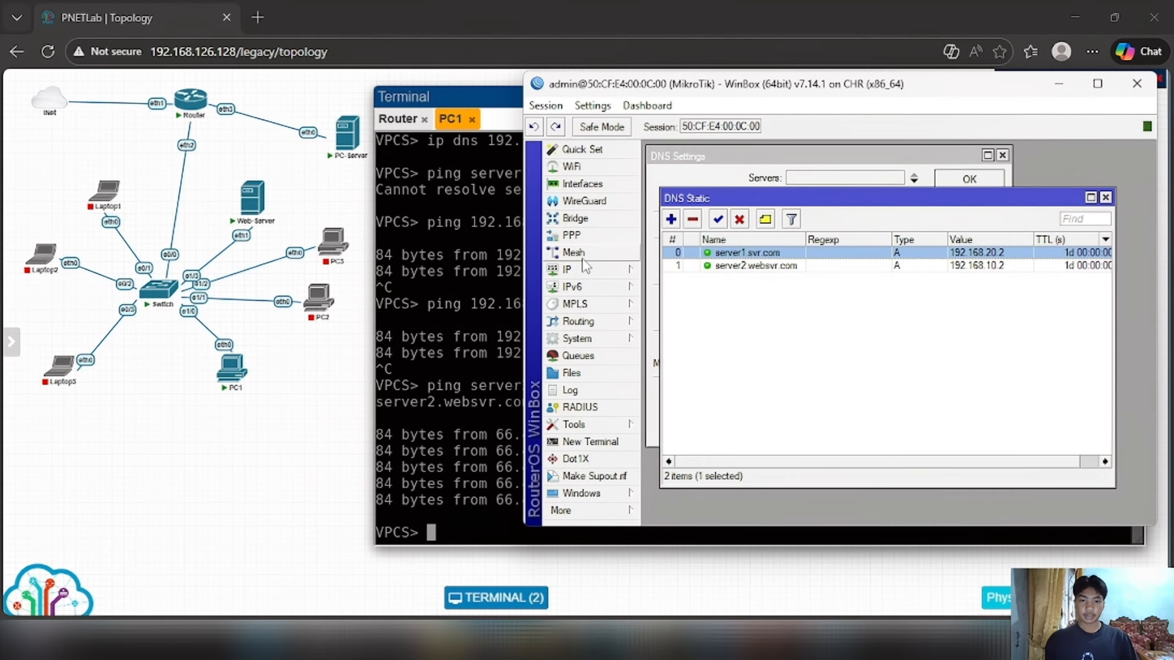
# Open the router's IP address list beside the static DNS entries and check the address assigned to ether3
pyautogui.click(600, 270)
pyautogui.click(679, 183)
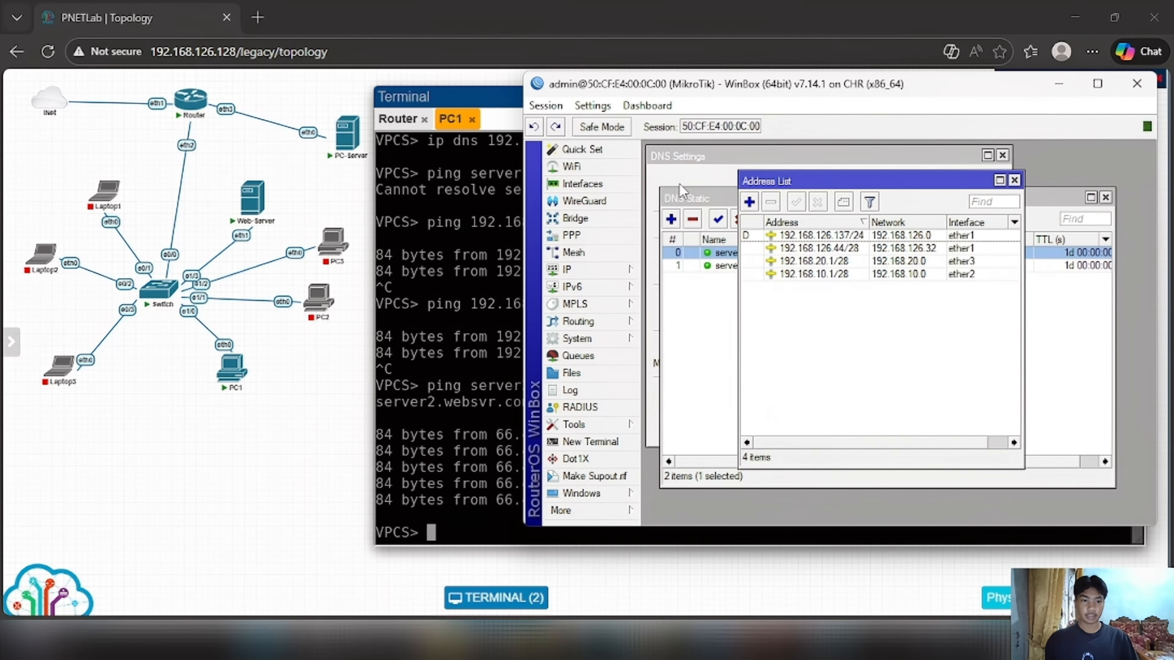
pyautogui.moveTo(818, 182); pyautogui.dragTo(791, 281)
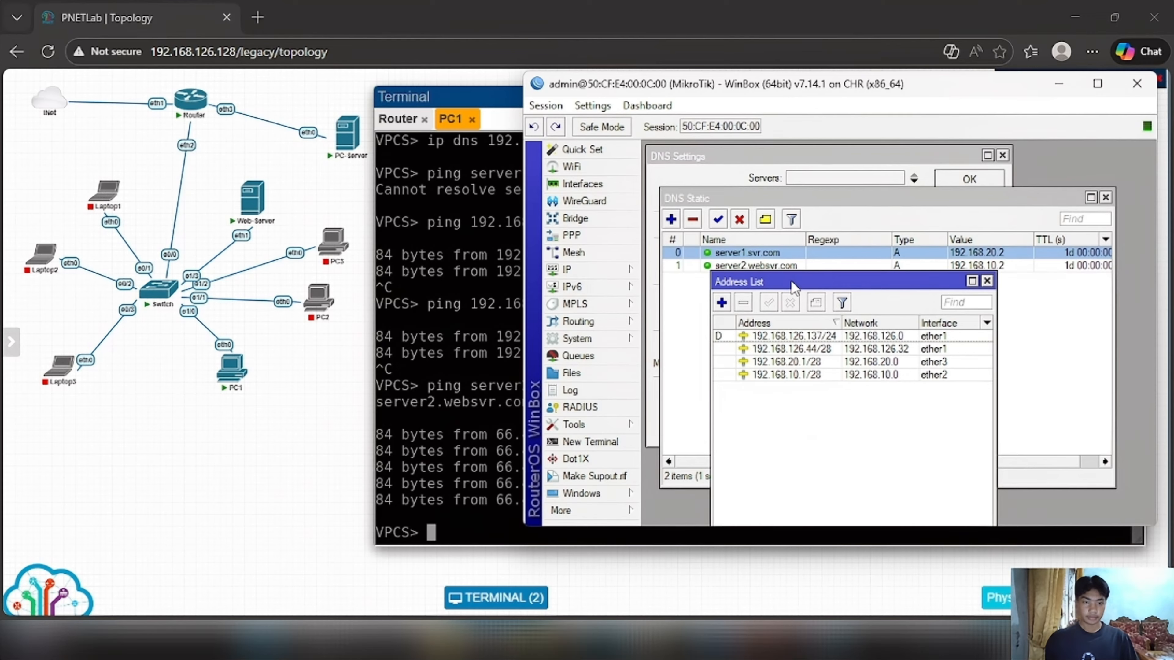
pyautogui.click(797, 360)
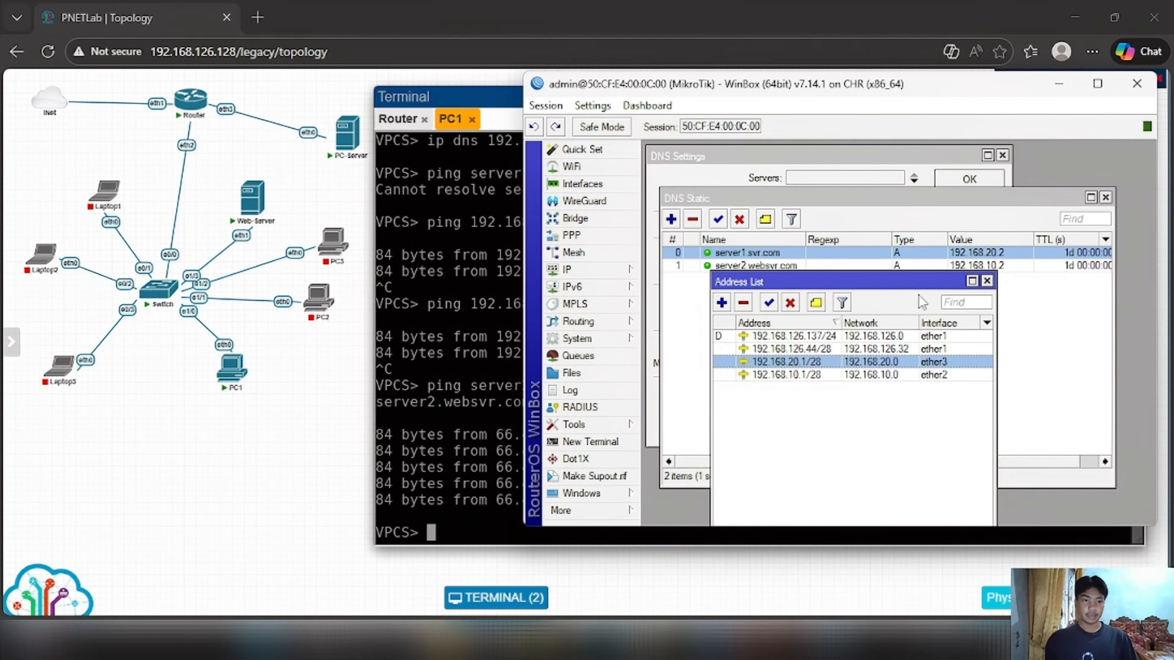
# Display PC-Server's IP configuration in its PNETLab console and compare its address with the router's address list in WinBox
pyautogui.click(400, 151)
pyautogui.click(348, 134)
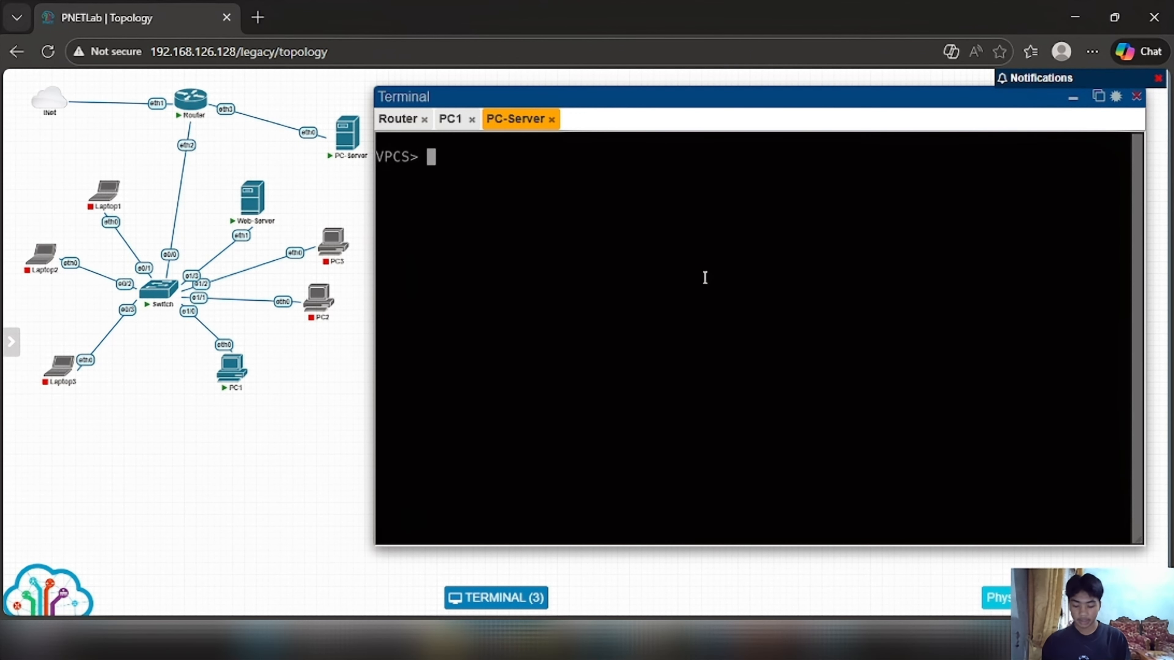
pyautogui.write('sho')
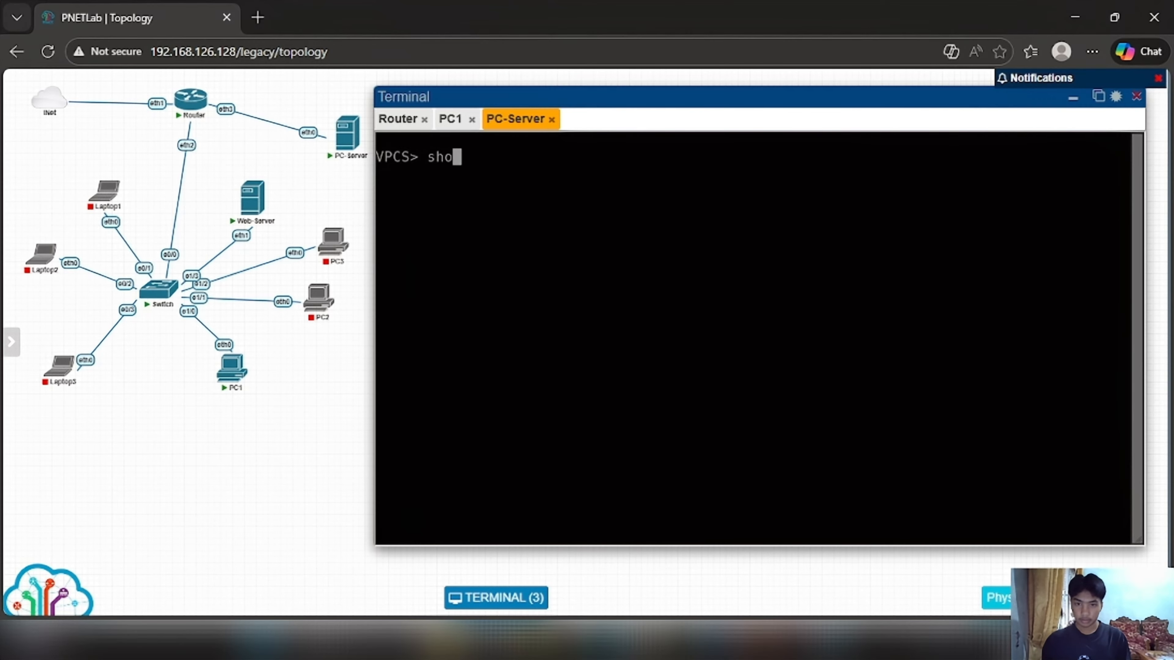
pyautogui.write('w ip')
pyautogui.press('Return')
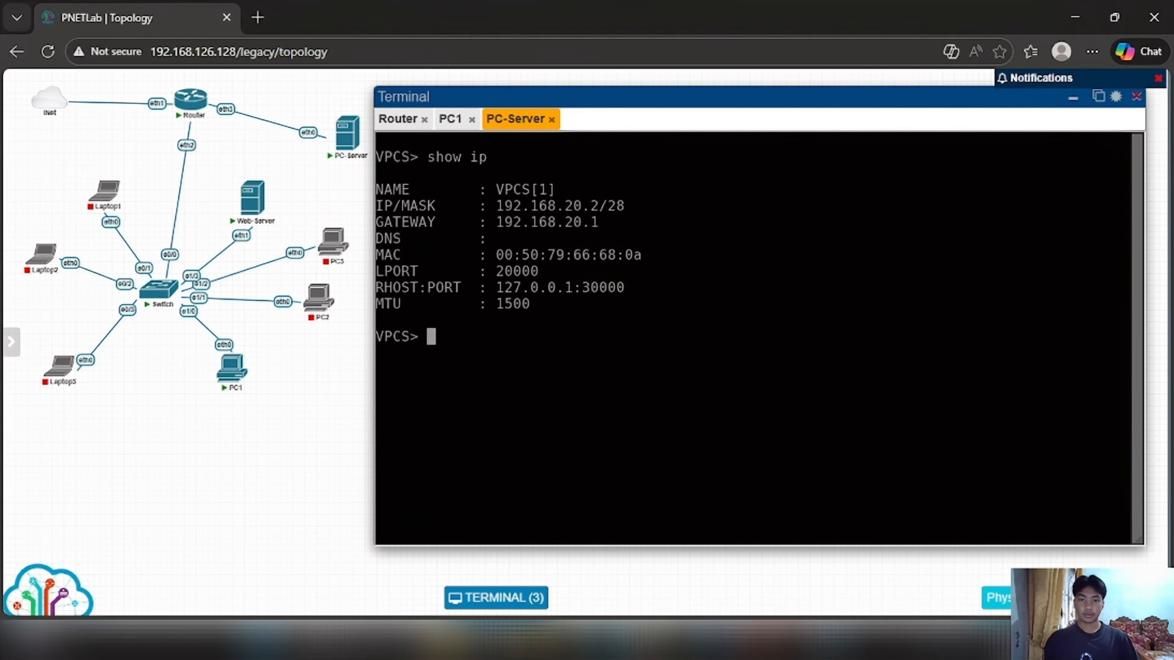
pyautogui.moveTo(488, 204); pyautogui.dragTo(637, 204)
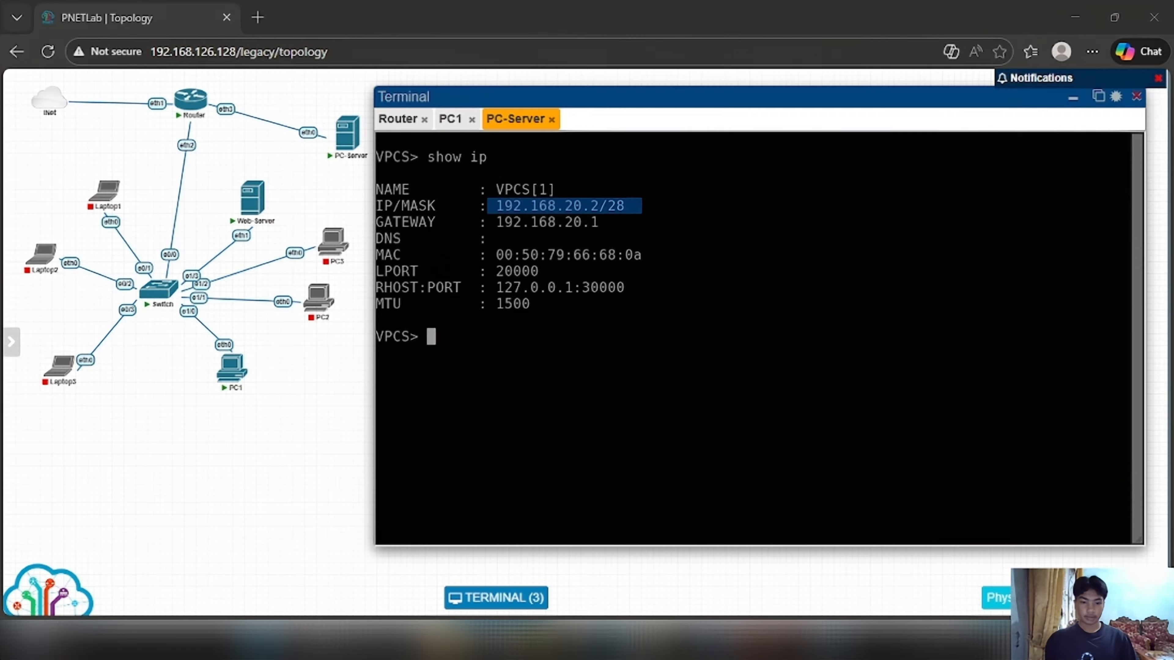
pyautogui.click(703, 640)
pyautogui.moveTo(819, 273); pyautogui.dragTo(821, 239)
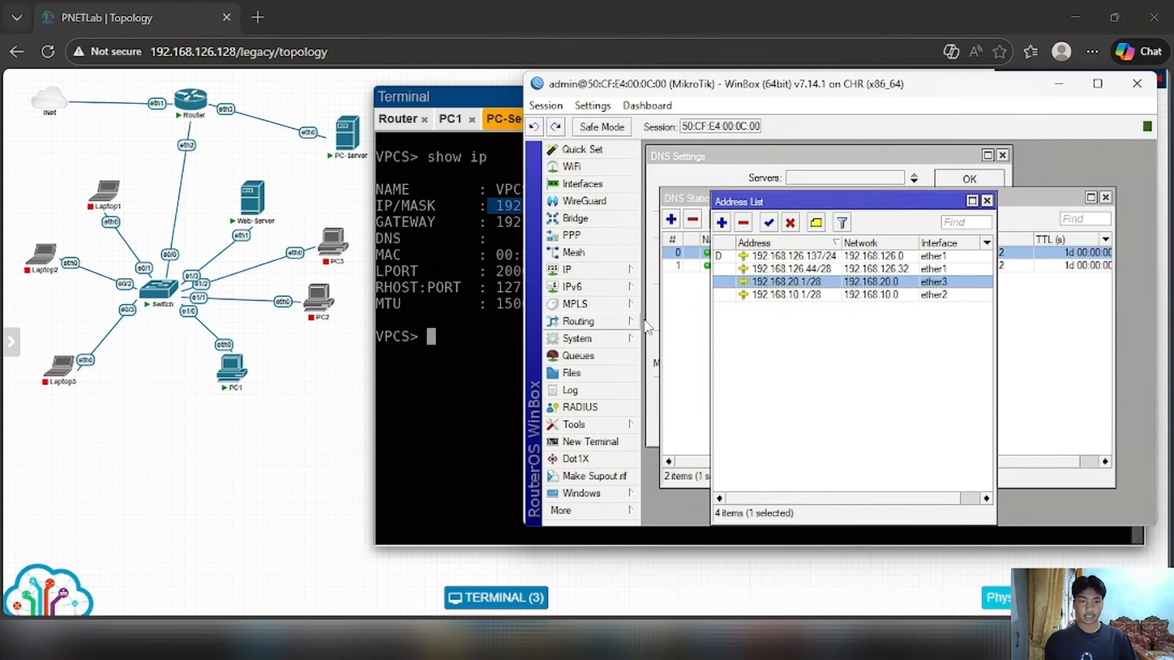
# Ping the gateway 192.168.20.1 from PC-Server and stop the ping after a few replies
pyautogui.click(485, 325)
pyautogui.write('19')
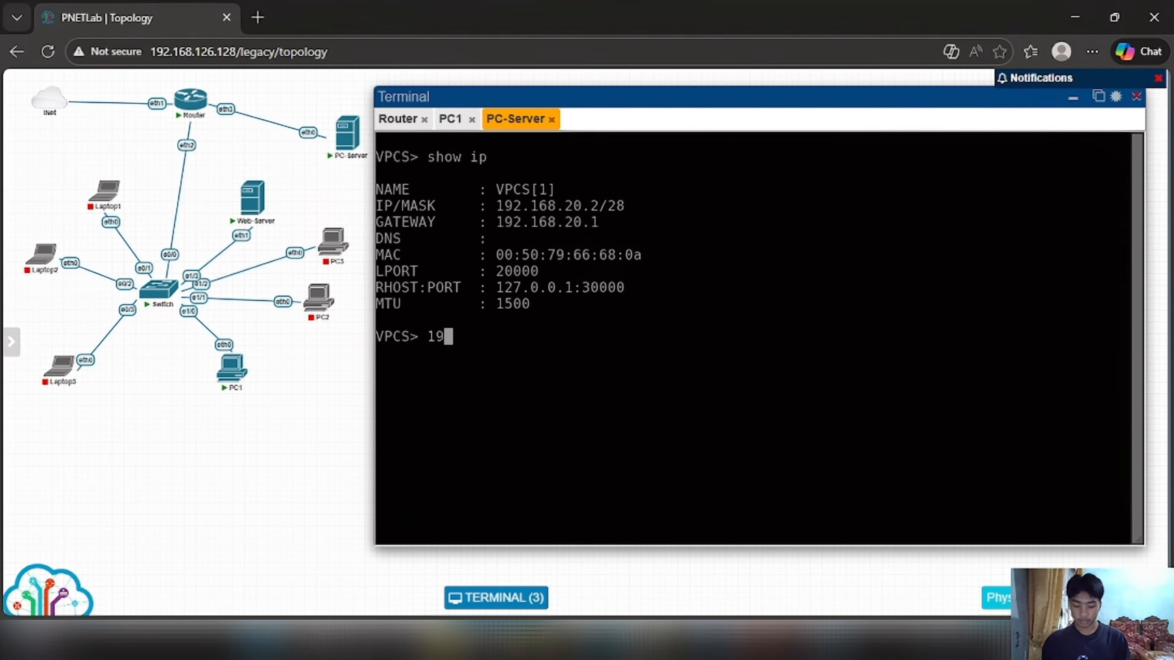
pyautogui.write('2.168')
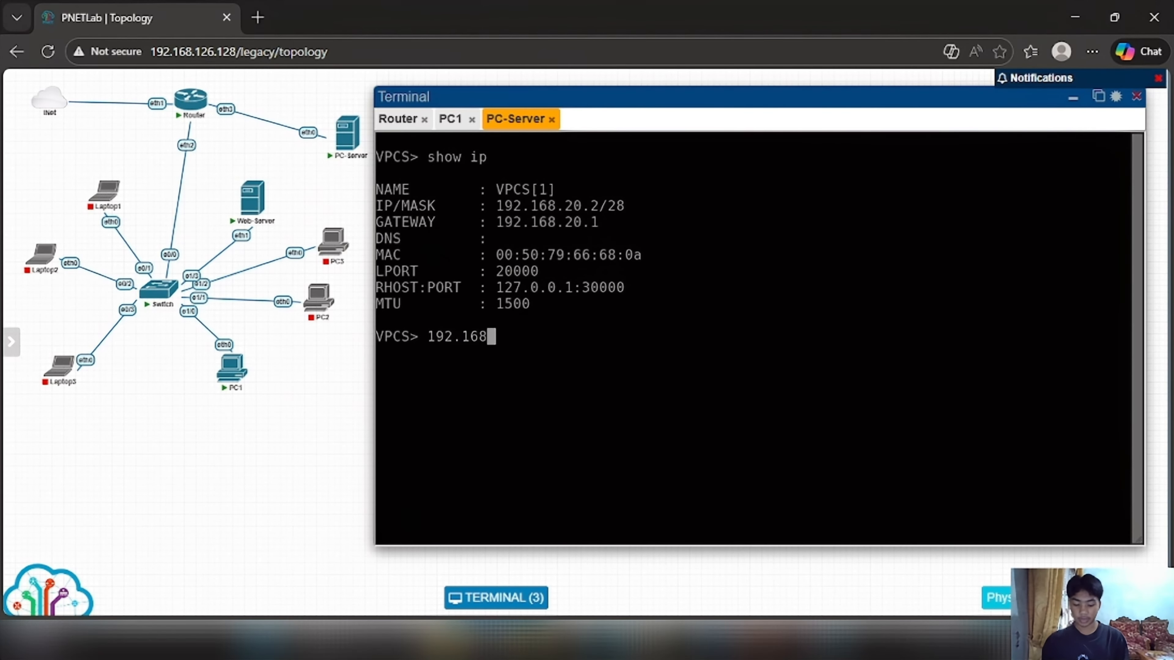
pyautogui.write('.20')
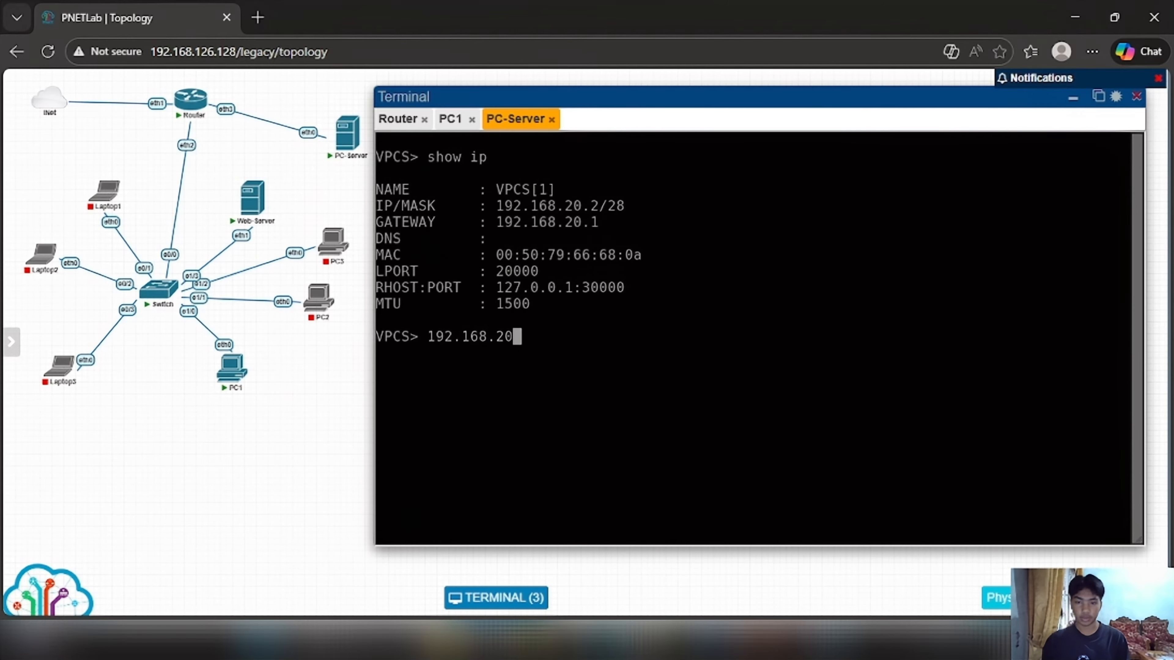
pyautogui.write('.1')
pyautogui.press('Return')
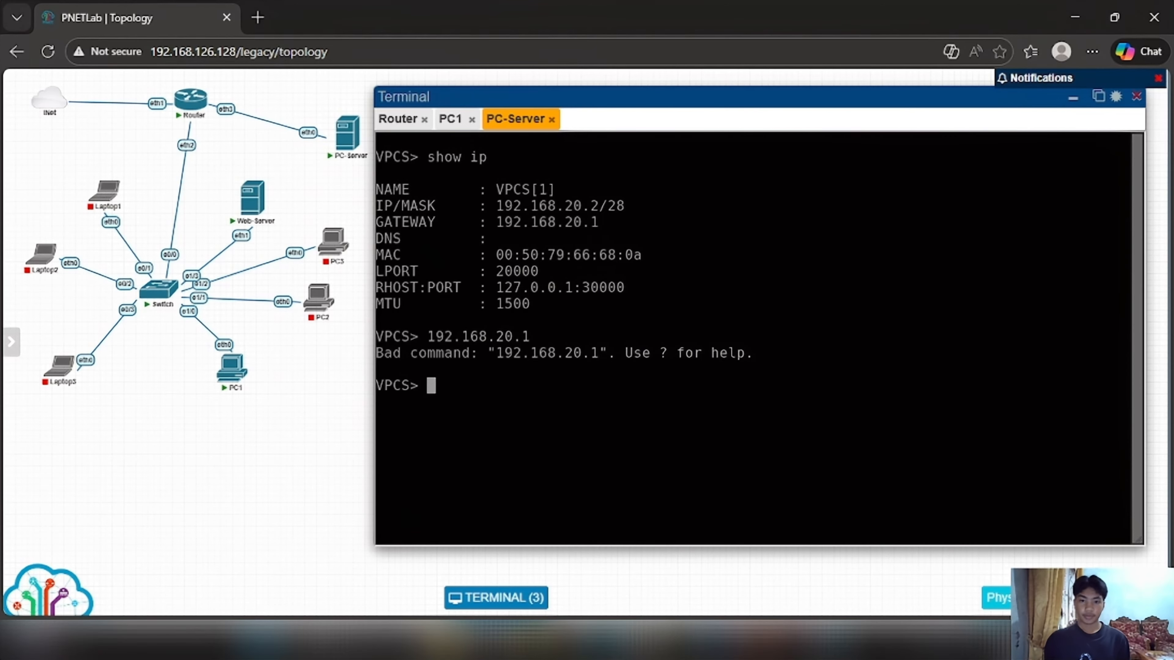
pyautogui.press('Up')
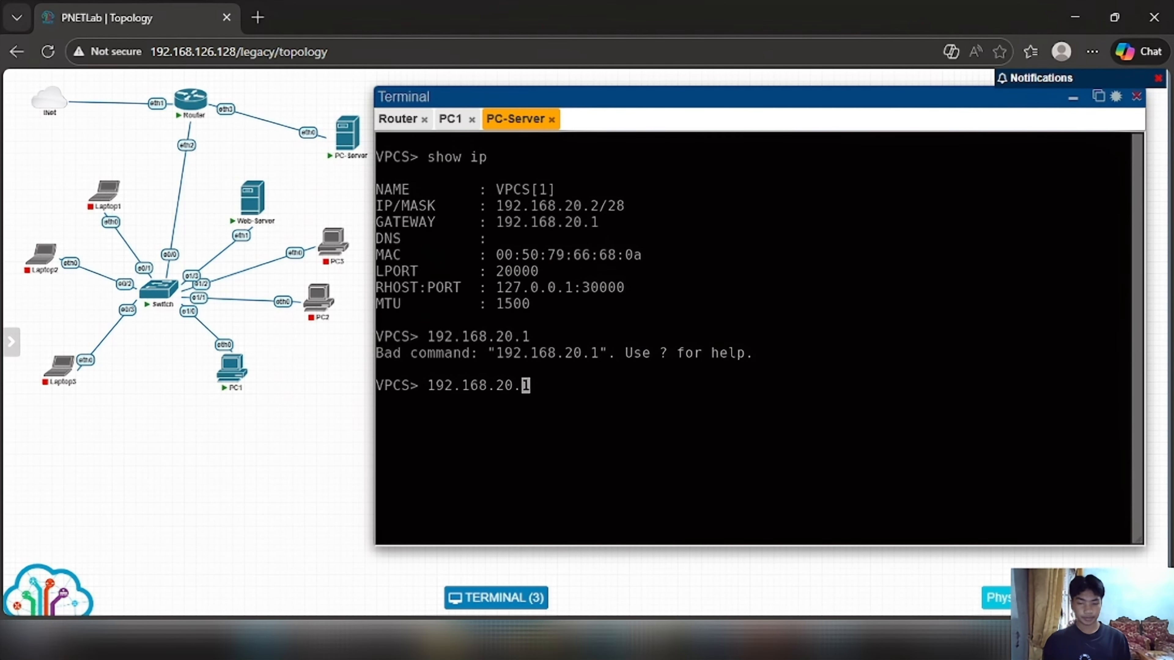
pyautogui.press('Left')
pyautogui.press('Left')
pyautogui.press('Left')
pyautogui.press('Left')
pyautogui.press('Left')
pyautogui.press('Left')
pyautogui.press('Left')
pyautogui.press('Left')
pyautogui.press('Left')
pyautogui.press('Left')
pyautogui.press('Left')
pyautogui.press('Left')
pyautogui.write('ping')
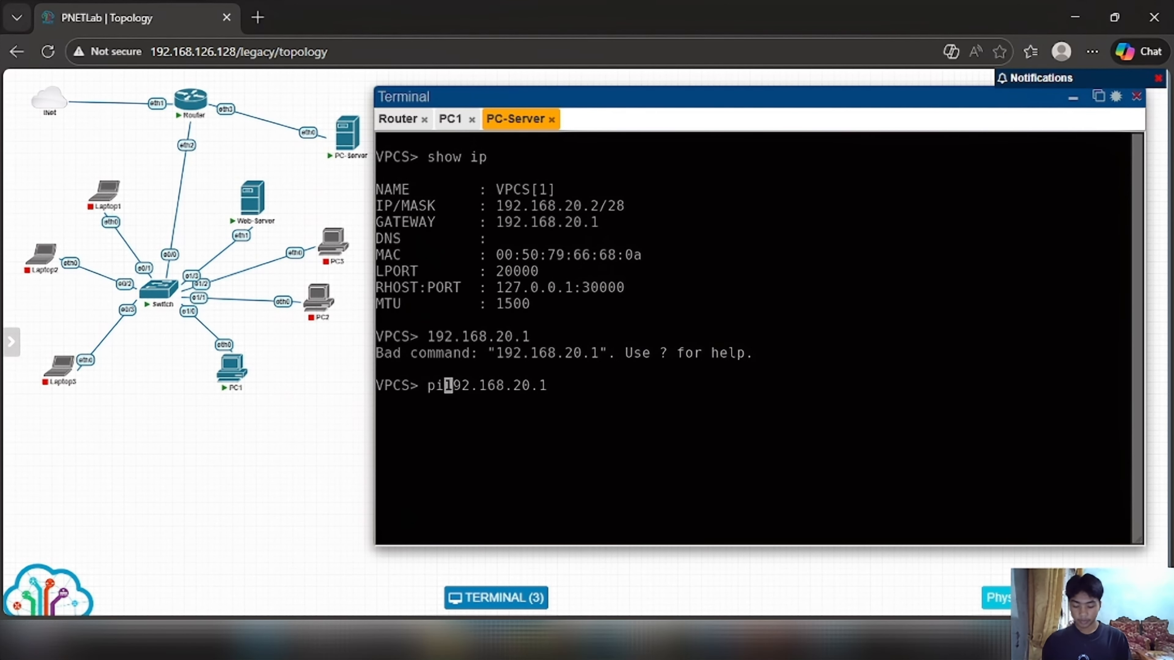
pyautogui.press('Return')
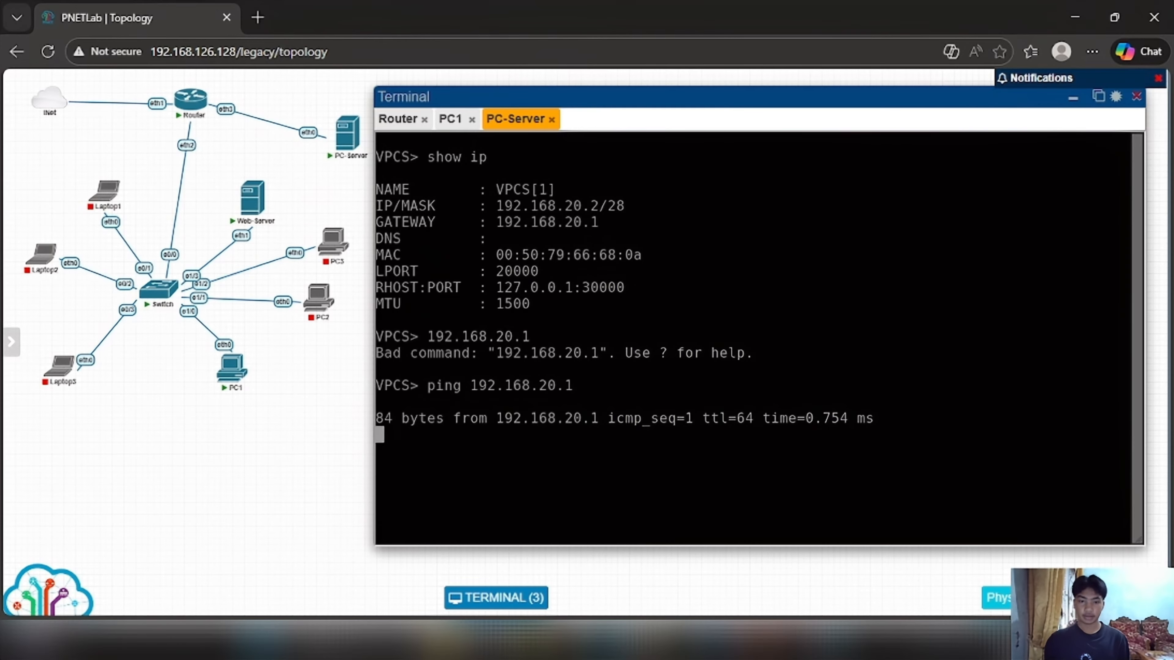
pyautogui.hotkey('ctrl', 'c')
pyautogui.press('Return')
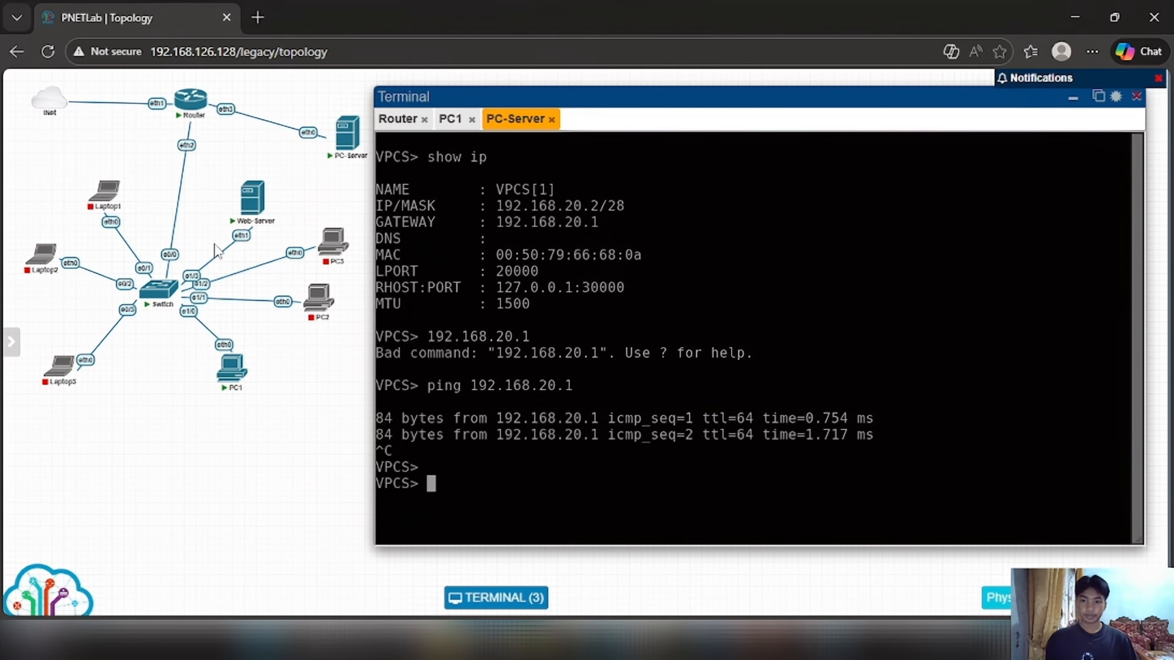
# Start PC2 in the topology, open its console and request an IP address through DHCP
pyautogui.click(227, 377)
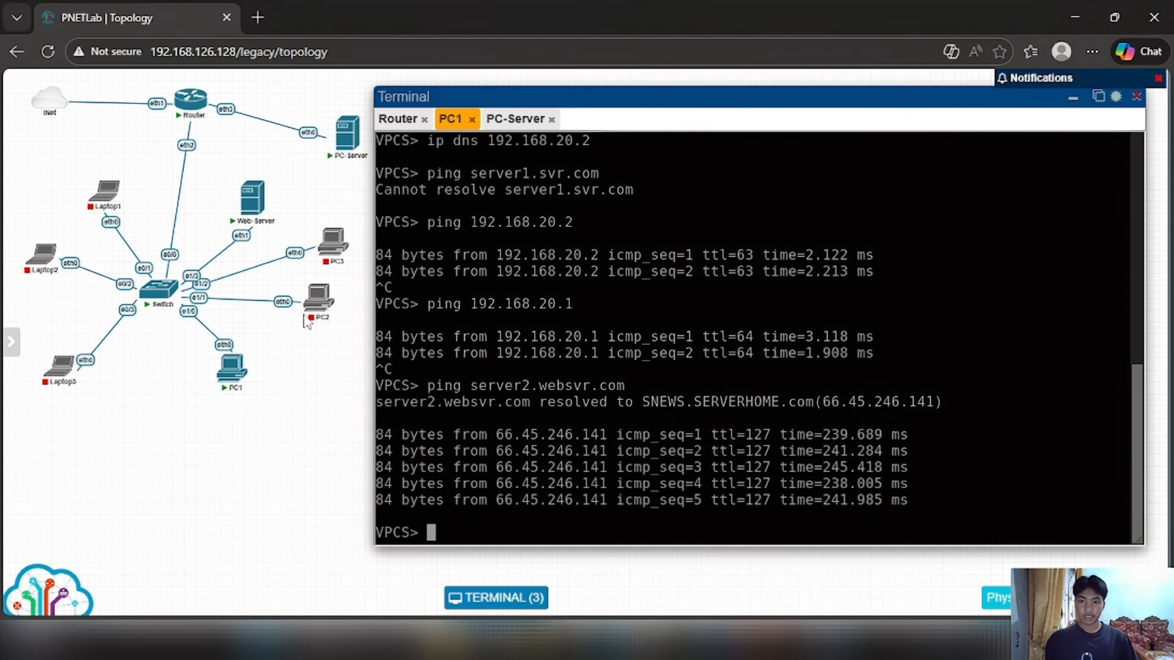
pyautogui.click(309, 278)
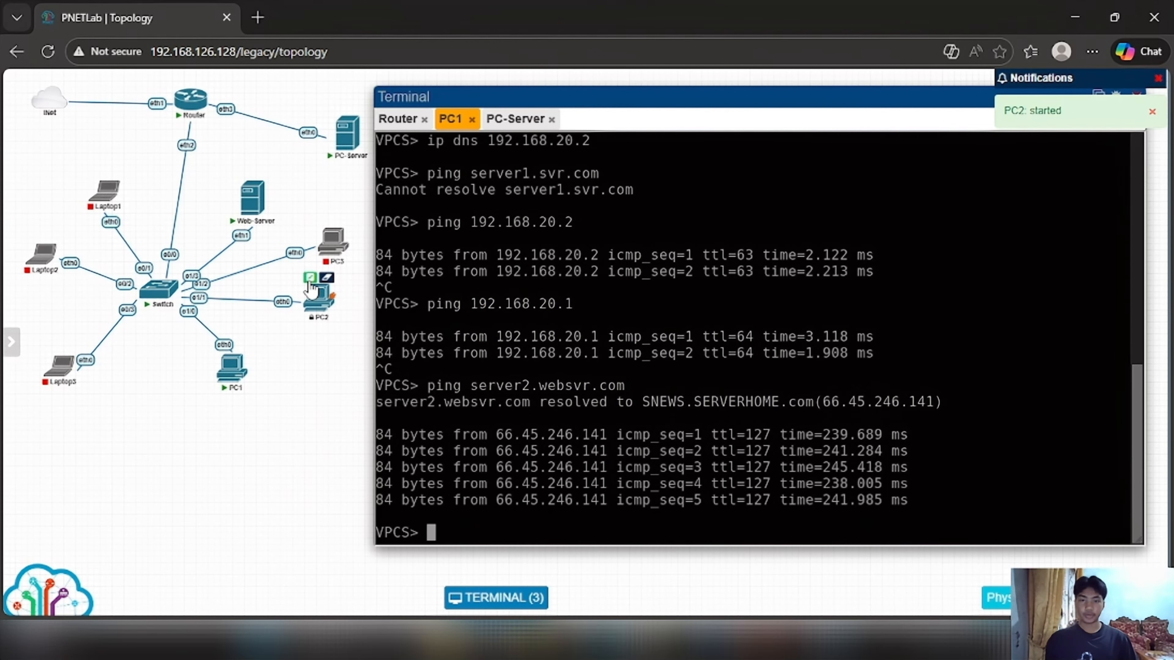
pyautogui.click(313, 302)
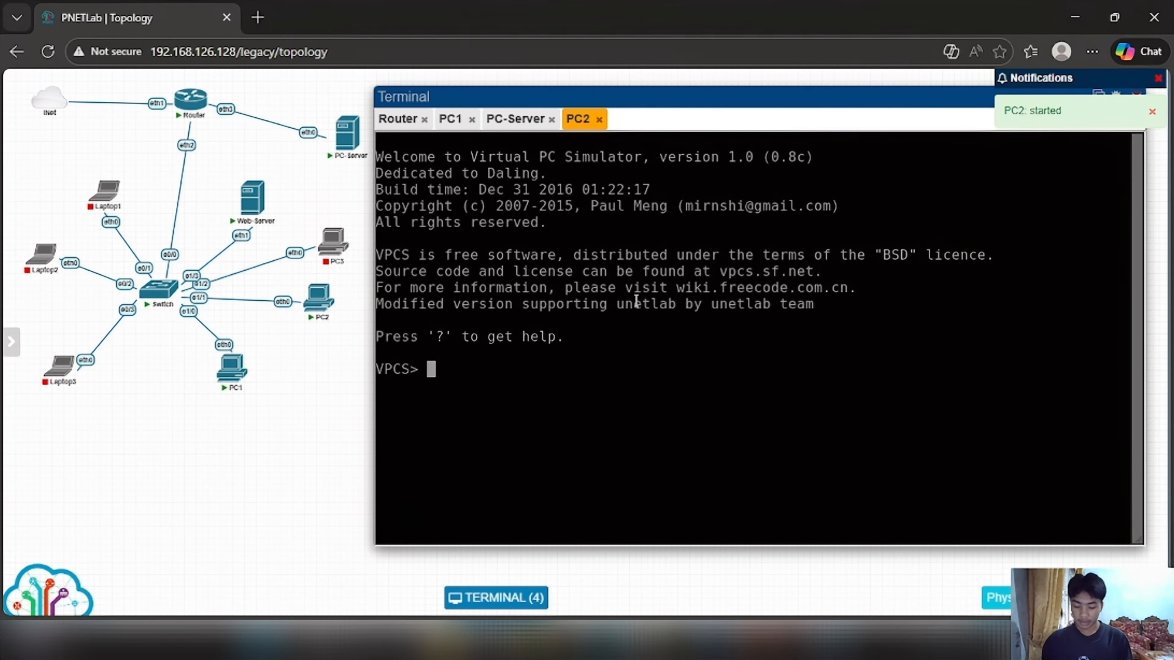
pyautogui.write('dhcp')
pyautogui.press('Return')
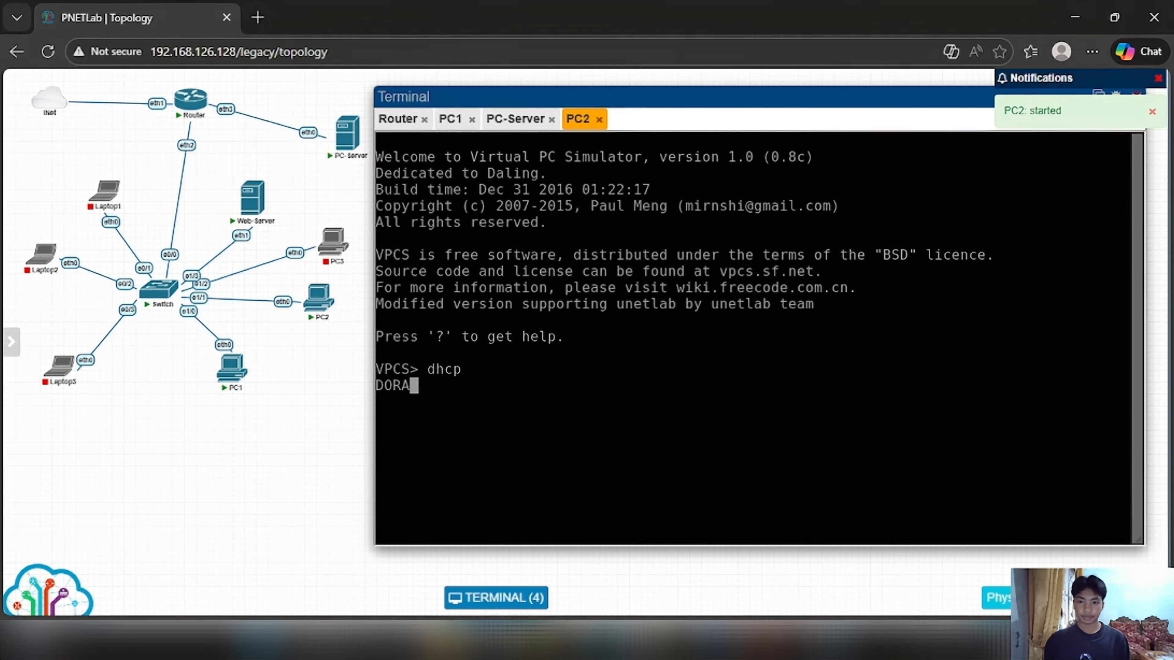
# Set PC2's DNS server to 192.168.20.1
pyautogui.write('ip ')
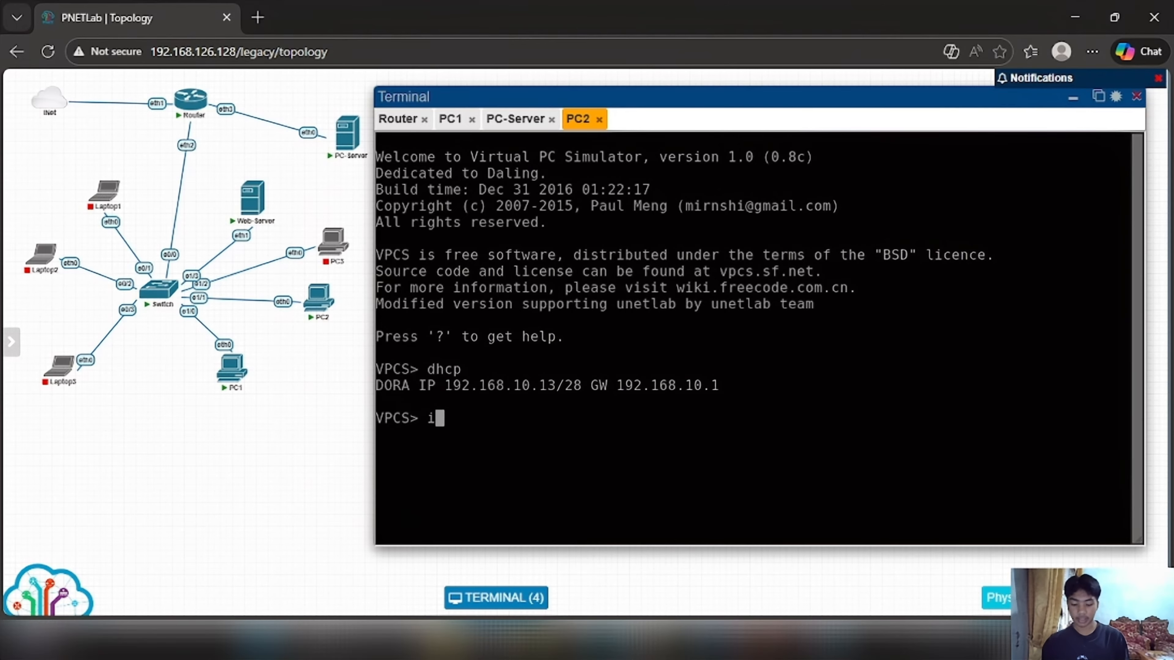
pyautogui.write('dns')
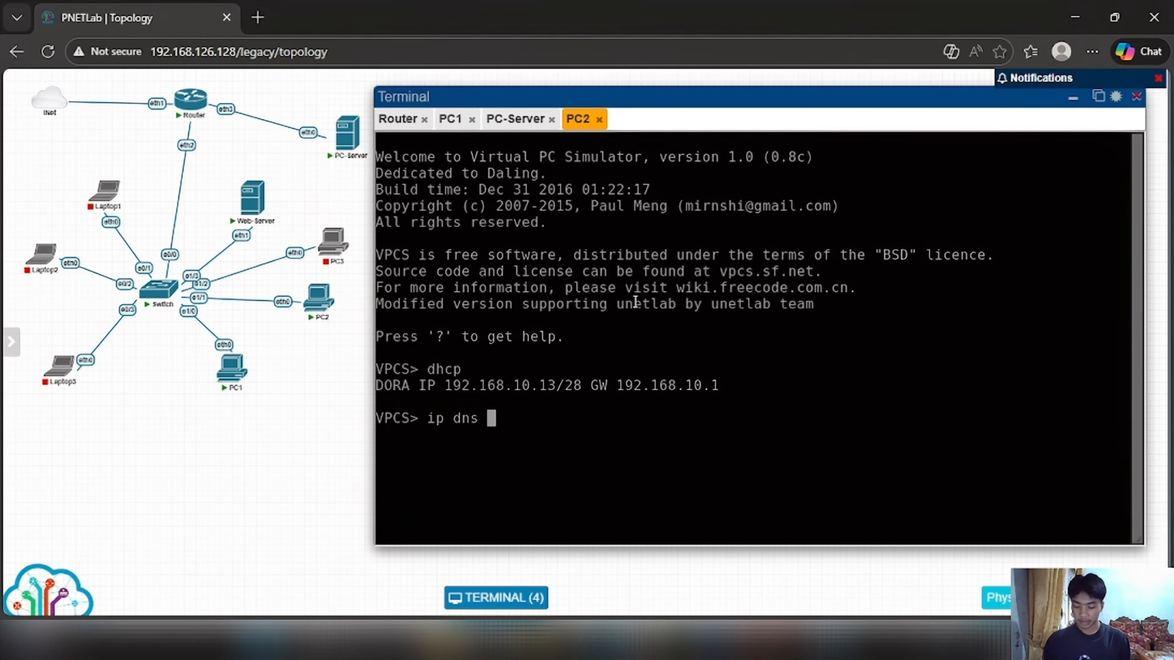
pyautogui.write('192')
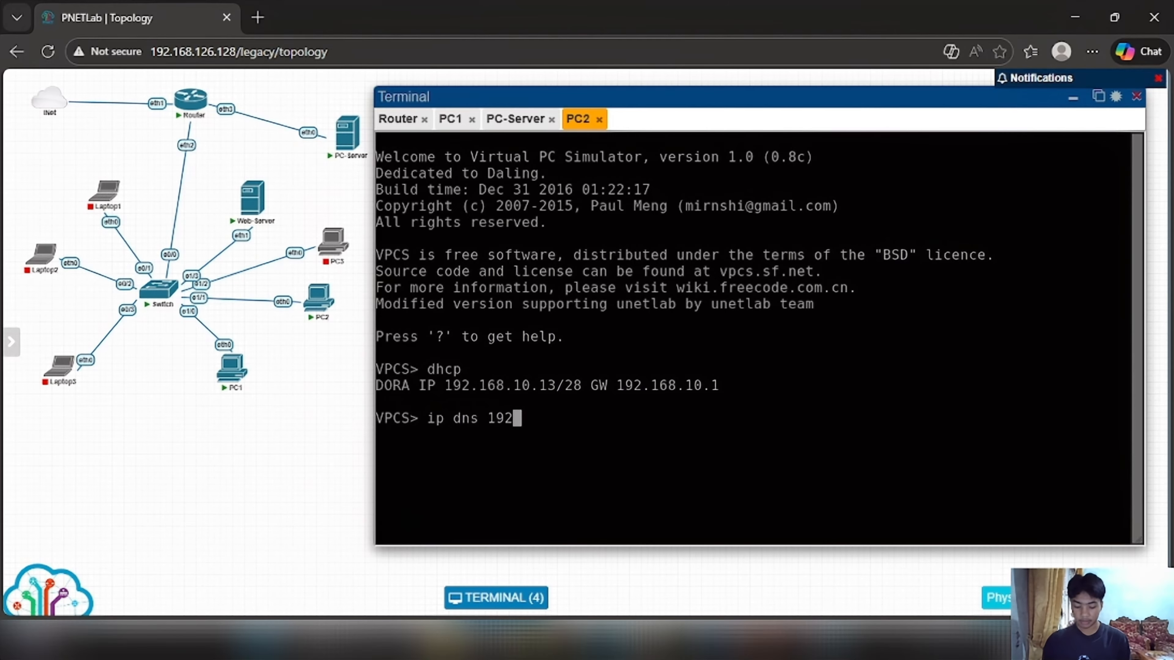
pyautogui.write('.168.20.1')
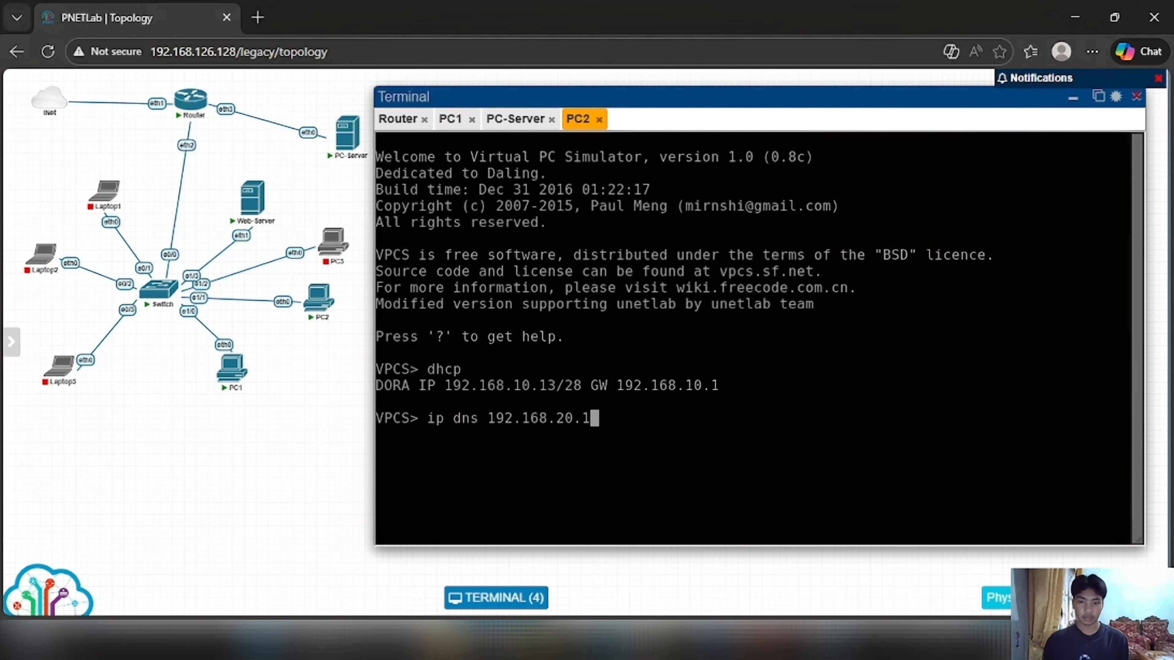
pyautogui.press('Return')
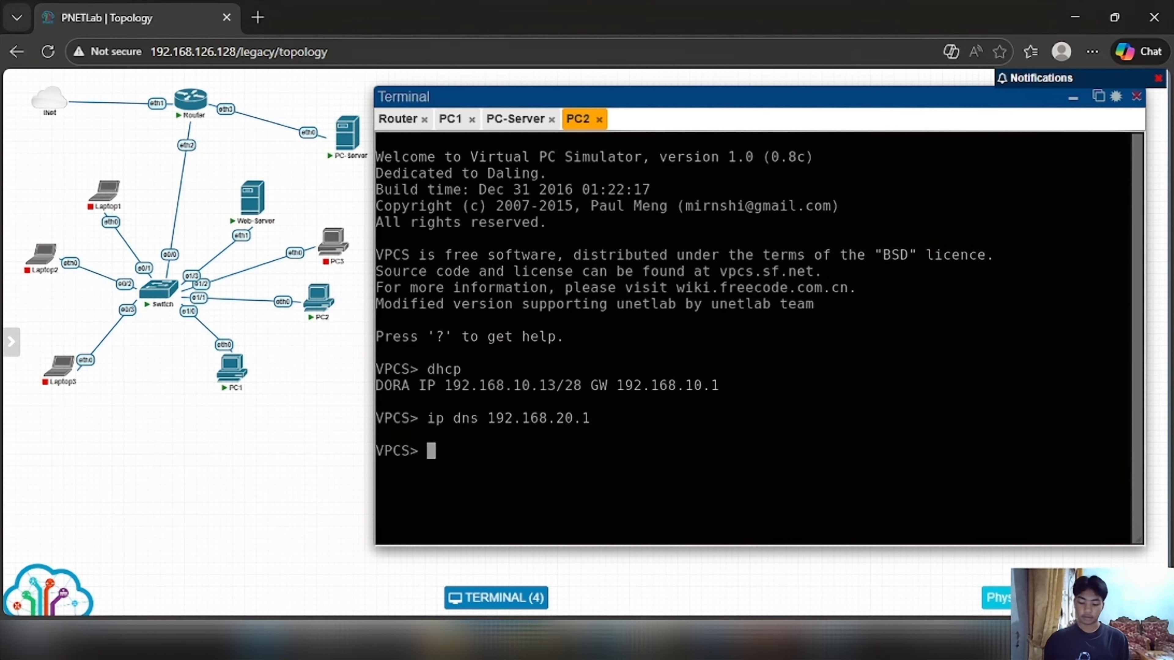
# Display PC2's IP configuration and check its DNS server entries
pyautogui.write('show ip')
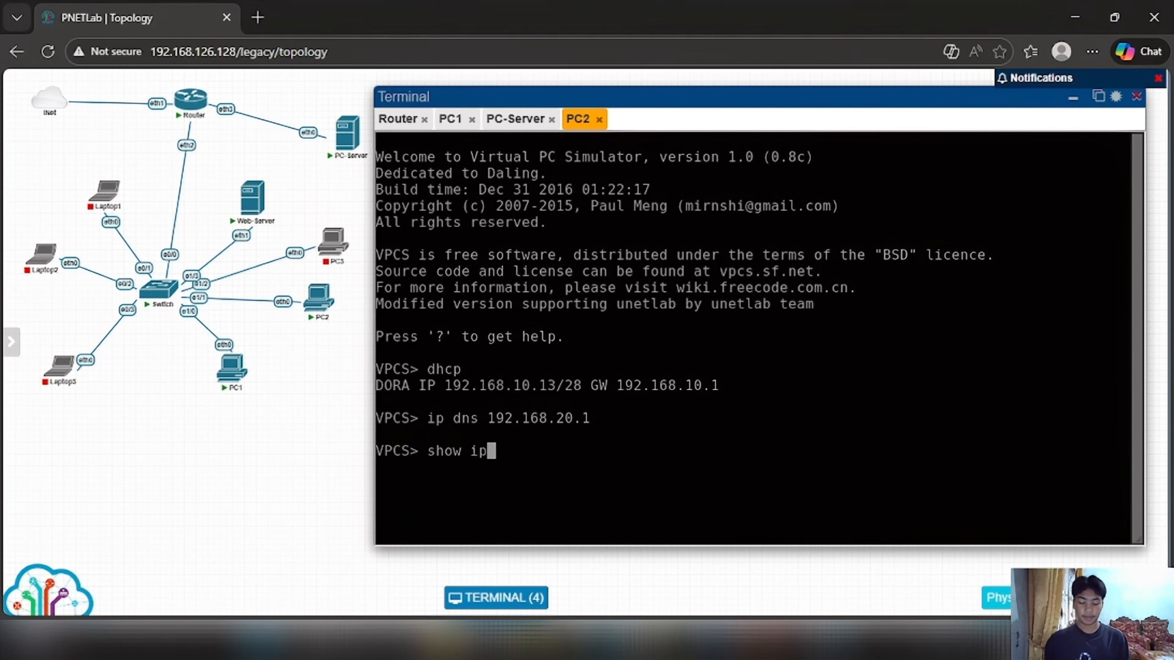
pyautogui.press('Return')
pyautogui.moveTo(500, 401); pyautogui.dragTo(604, 403)
pyautogui.click(591, 535)
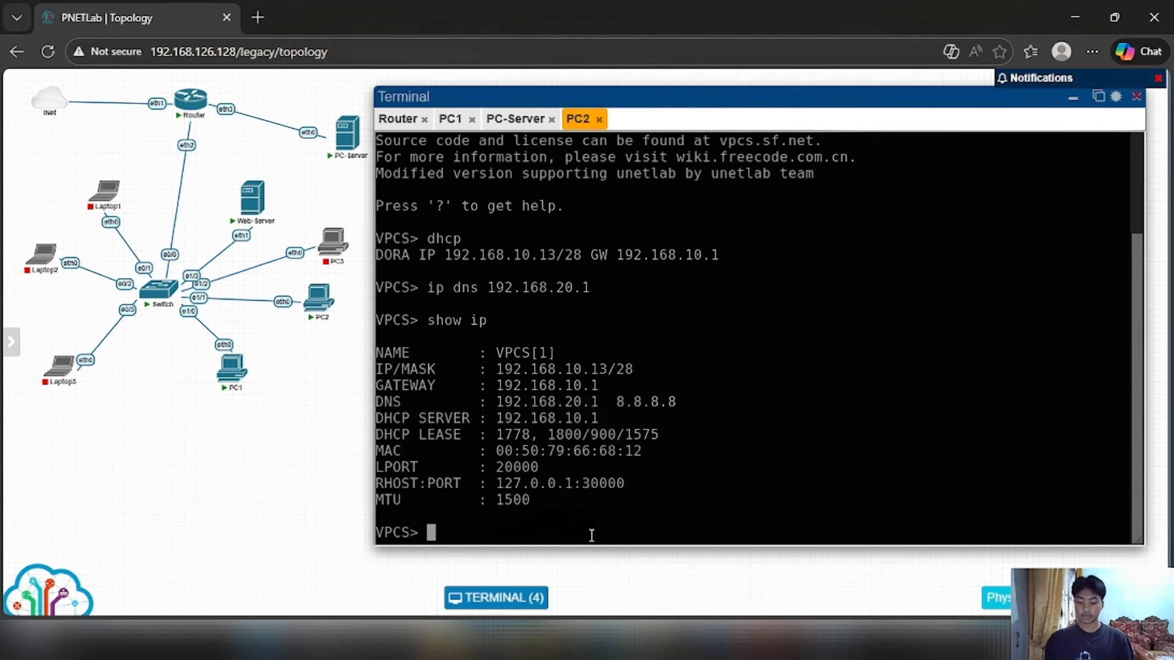
# Ping server1.svr.com from PC2 to test name resolution through the local DNS server
pyautogui.write('ping ')
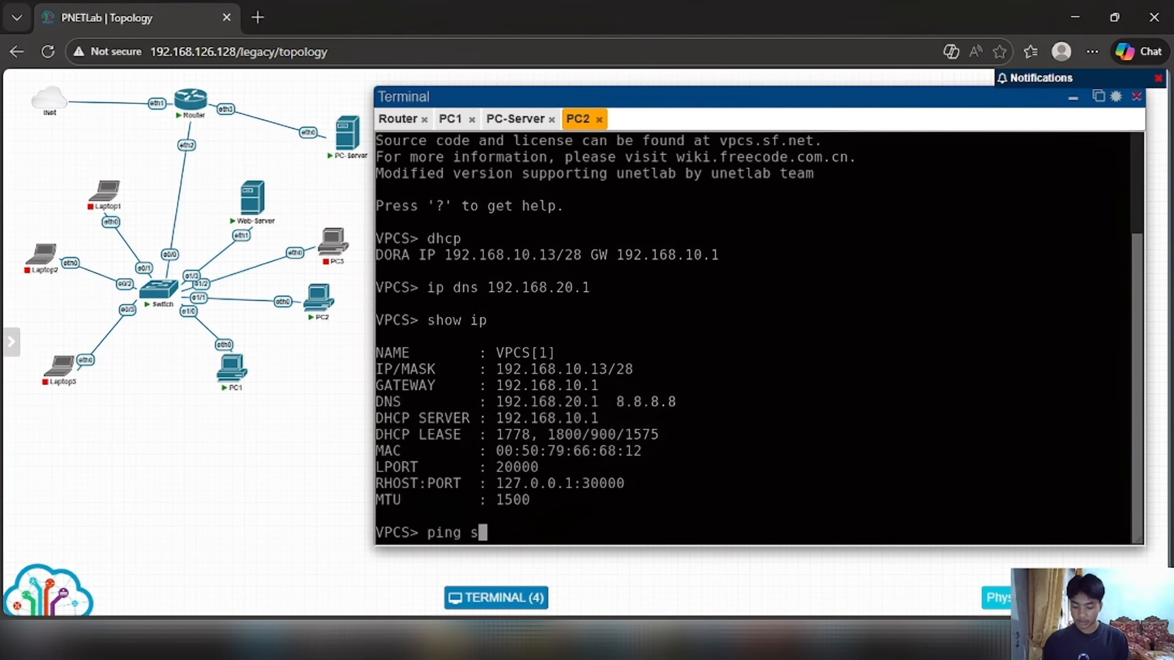
pyautogui.write('server1')
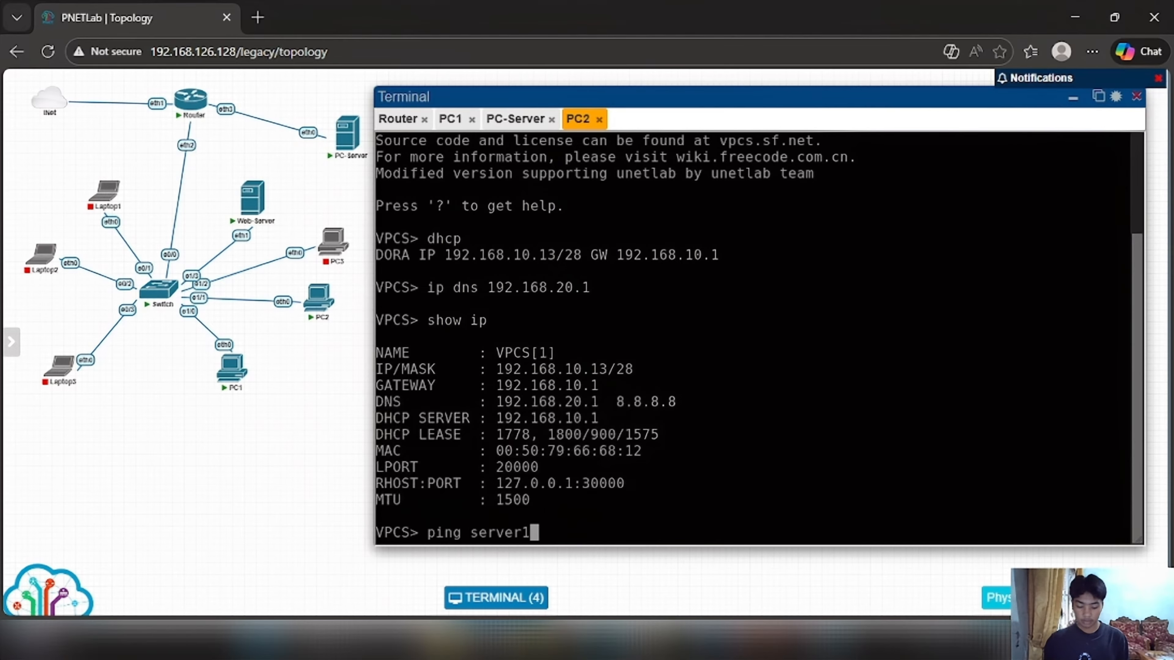
pyautogui.write('.svr.c')
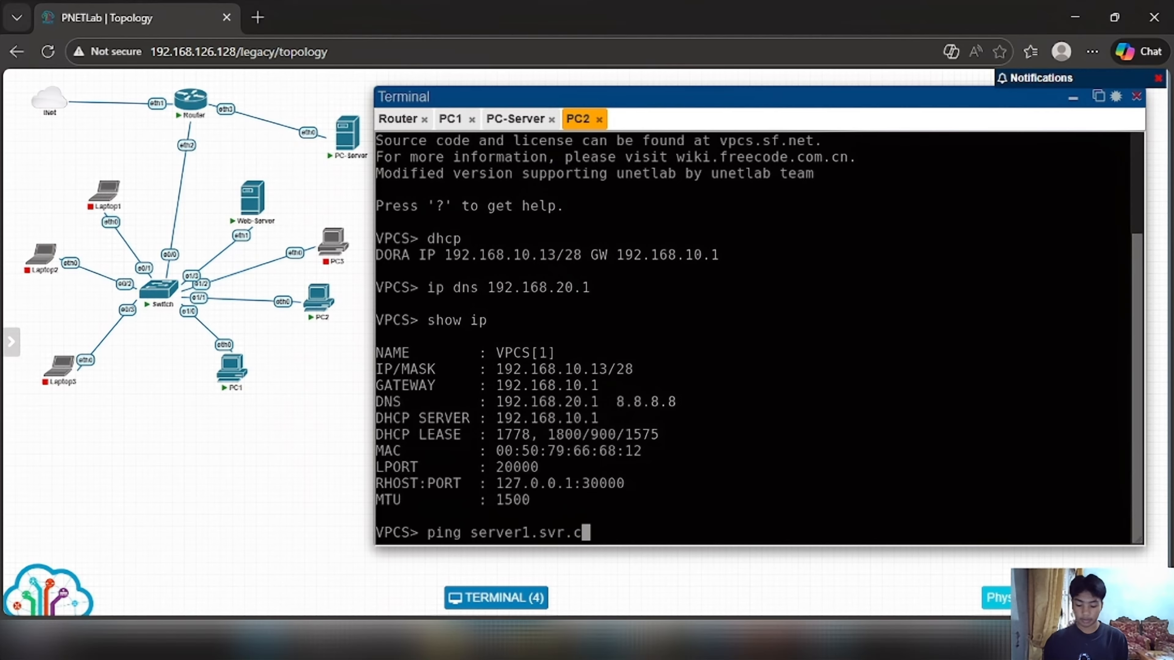
pyautogui.write('om')
pyautogui.press('Return')
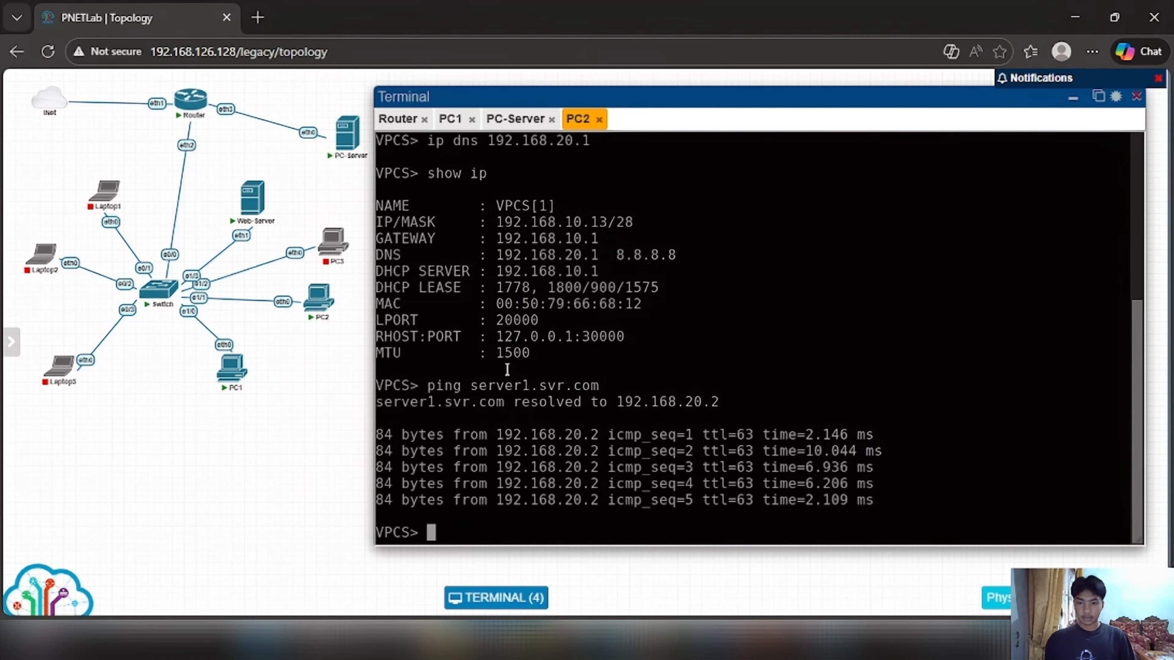
# Return to PC1's console, review its earlier DNS settings and request an IP address again through DHCP
pyautogui.click(231, 370)
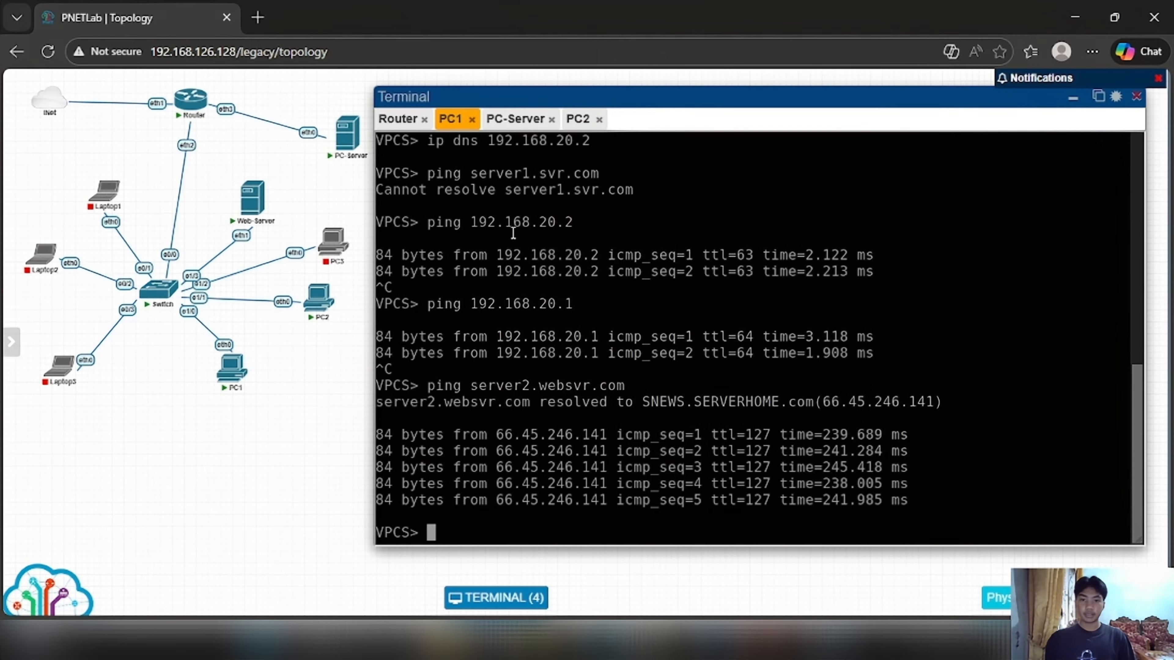
pyautogui.scroll(10, 553, 287)
pyautogui.scroll(-4, 553, 287)
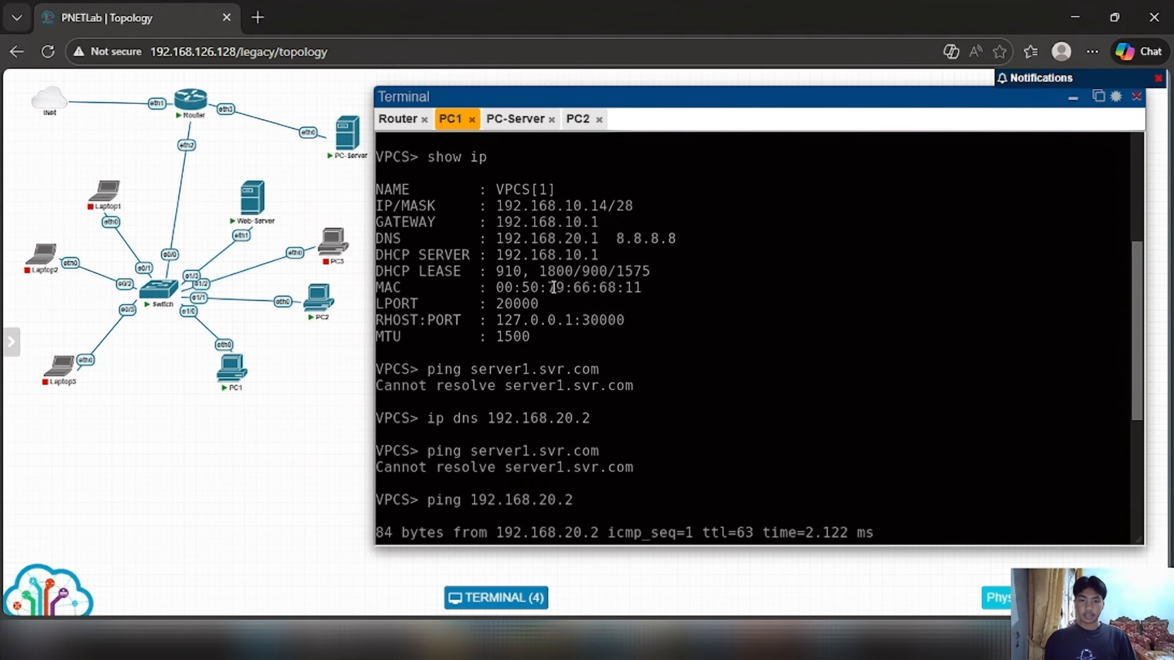
pyautogui.scroll(-6, 553, 287)
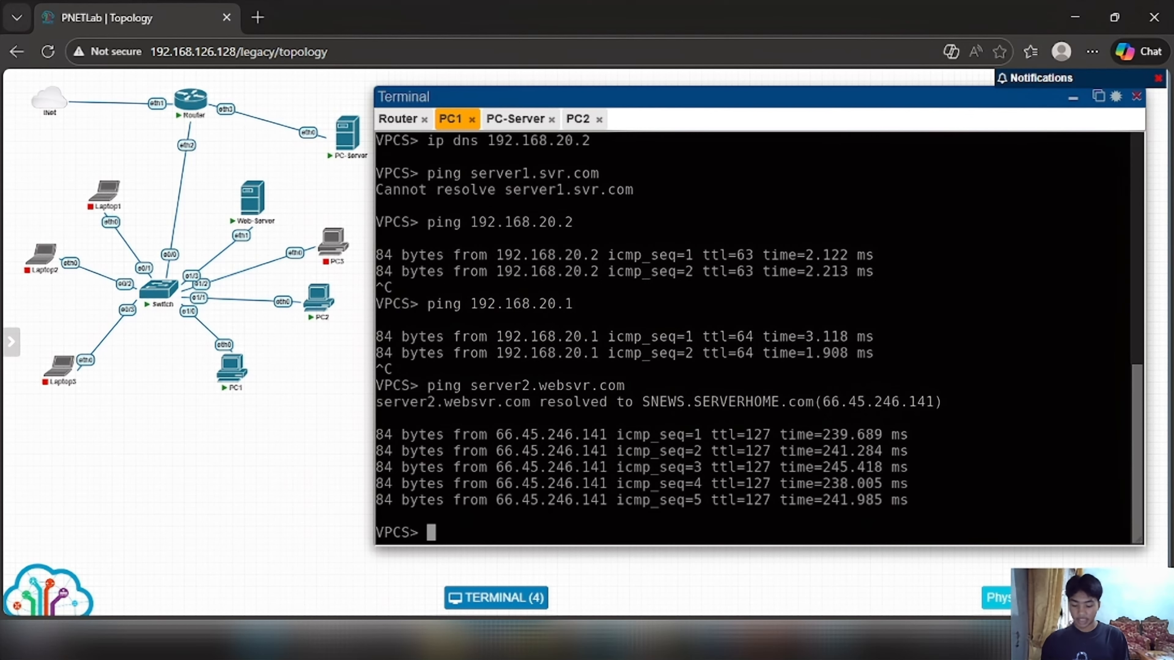
pyautogui.write('dhcp')
pyautogui.press('Return')
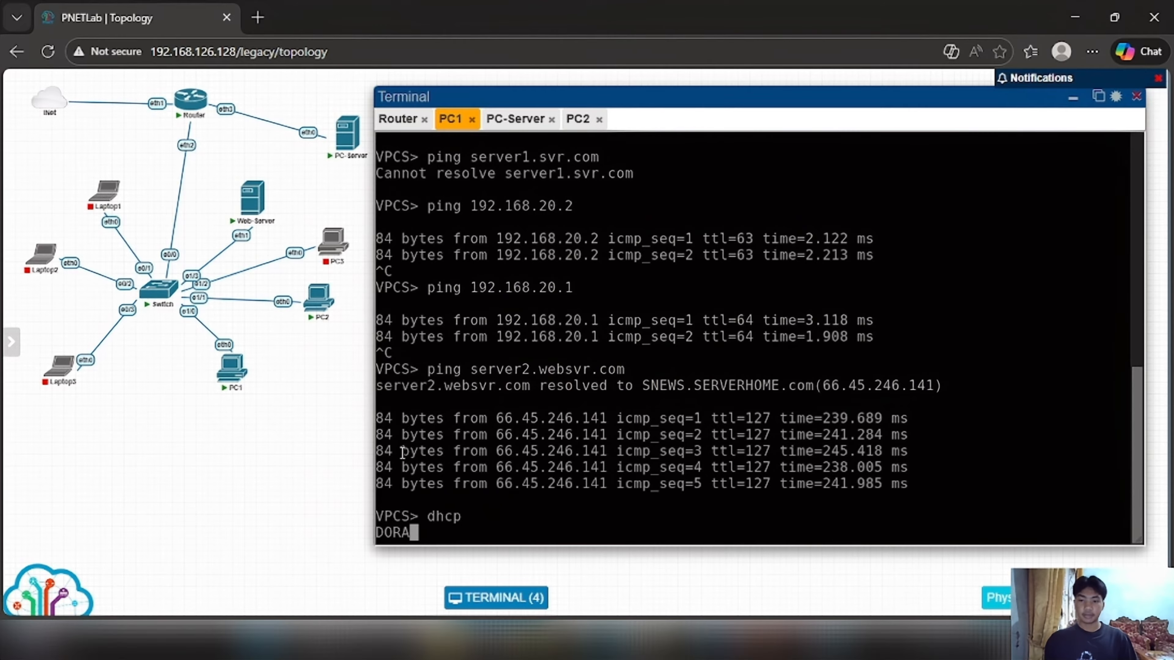
# Check the DNS entries in PC1's earlier output and set its DNS server to 192.168.20.1
pyautogui.scroll(10, 709, 418)
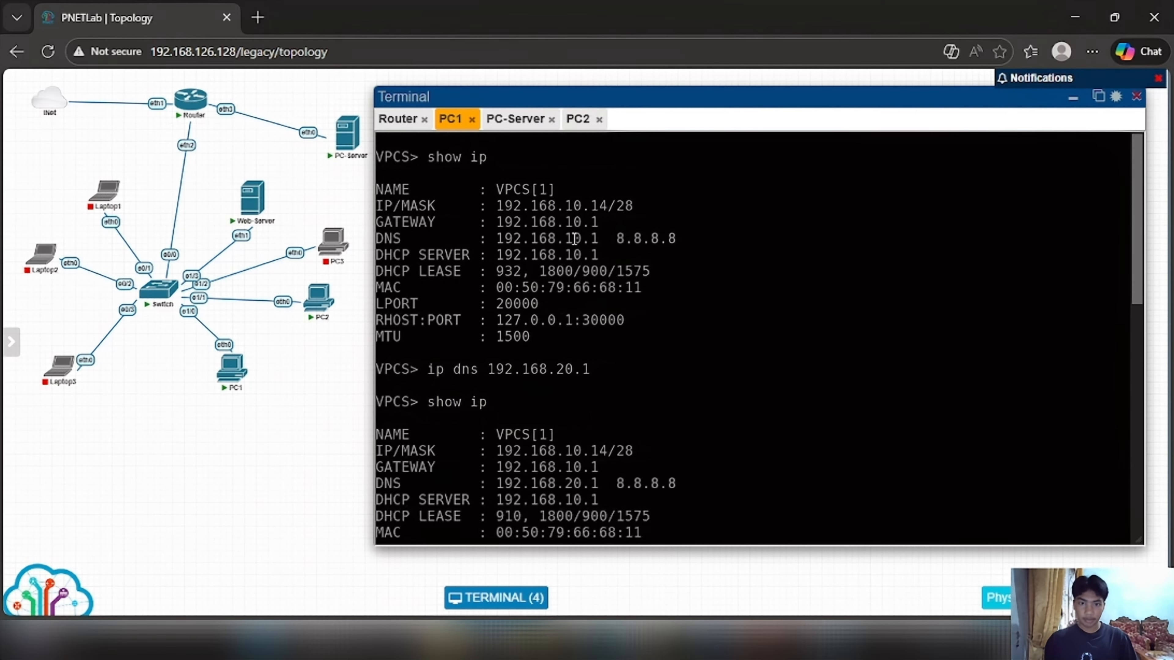
pyautogui.scroll(-5, 582, 249)
pyautogui.scroll(-7, 582, 248)
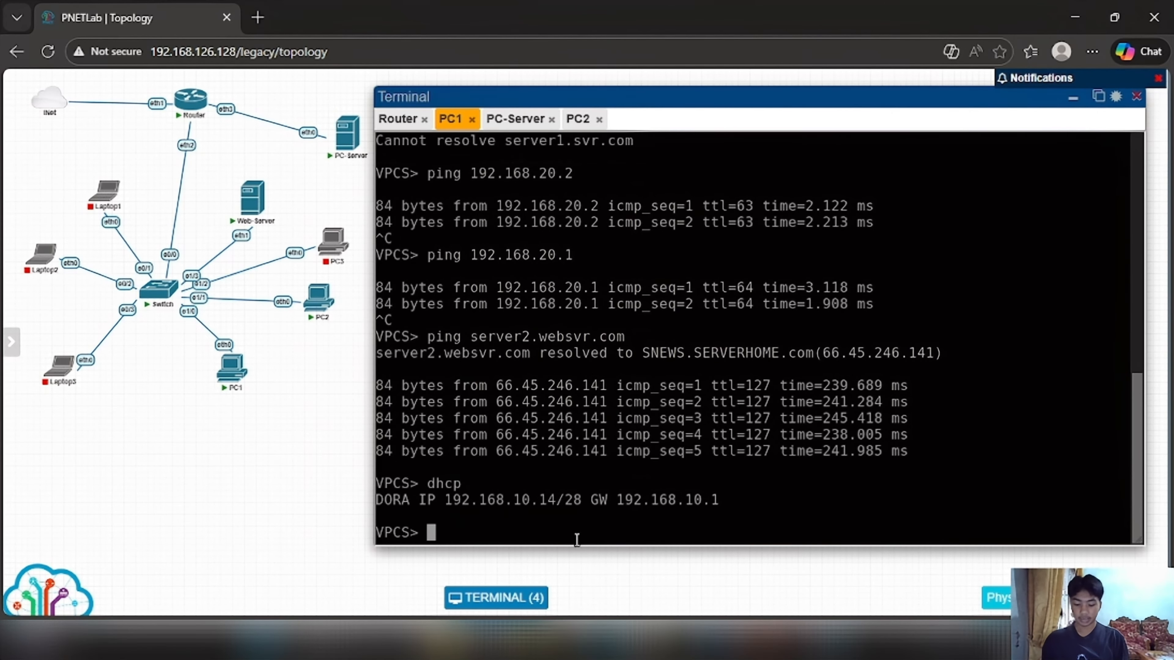
pyautogui.write('ip dn')
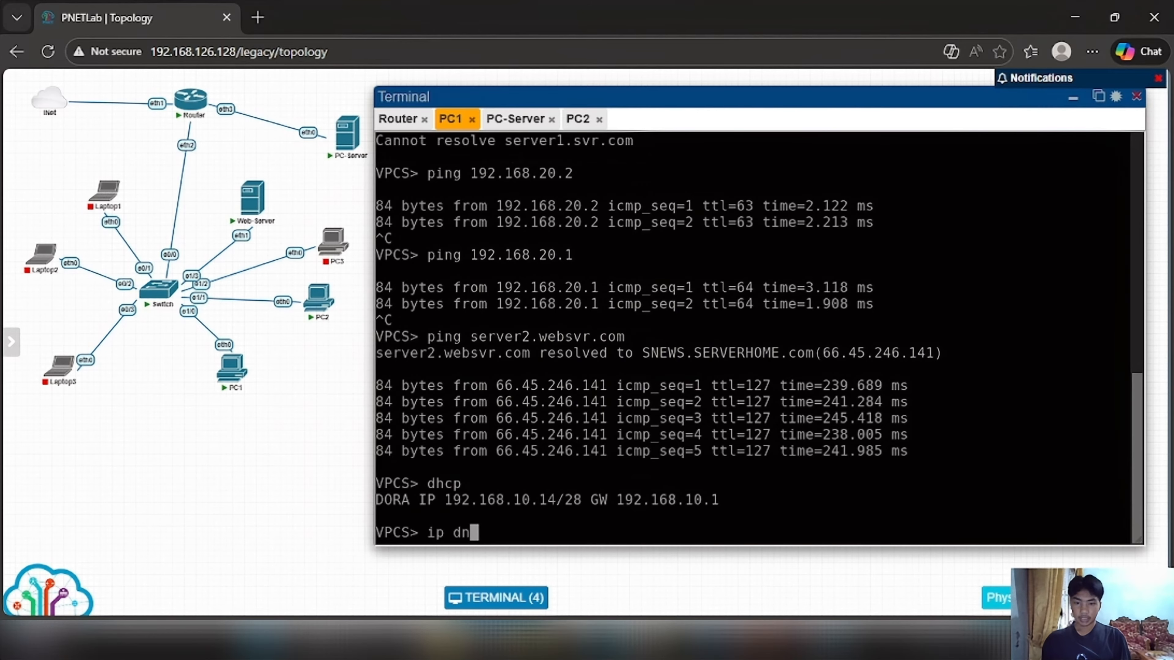
pyautogui.write('s 192')
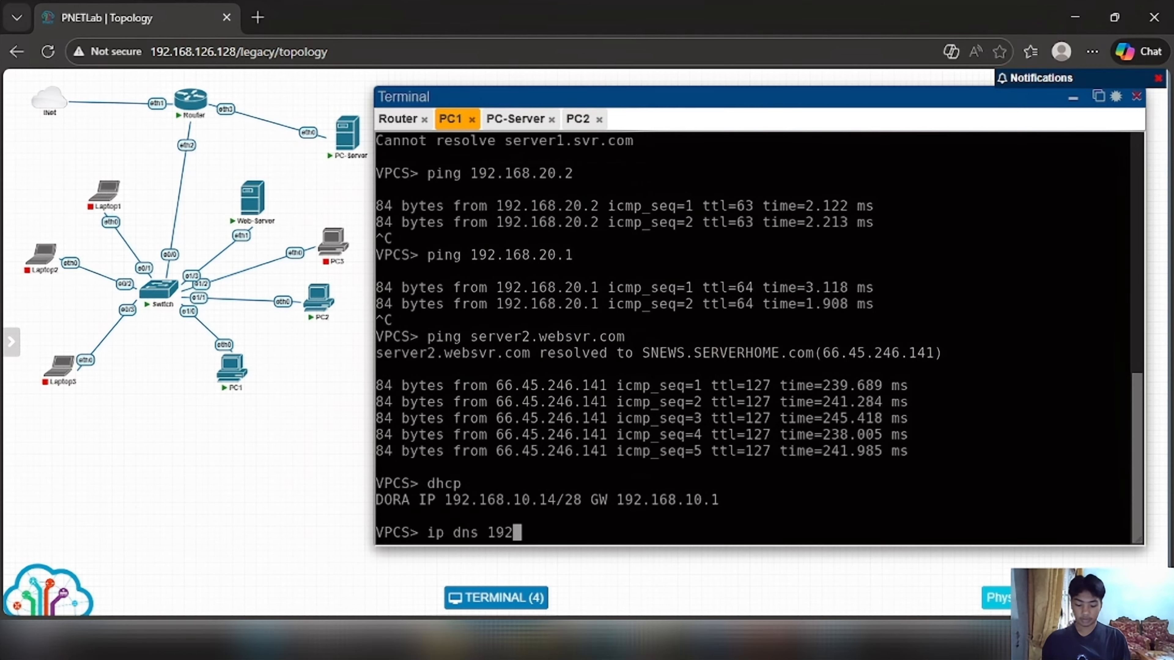
pyautogui.write('.16')
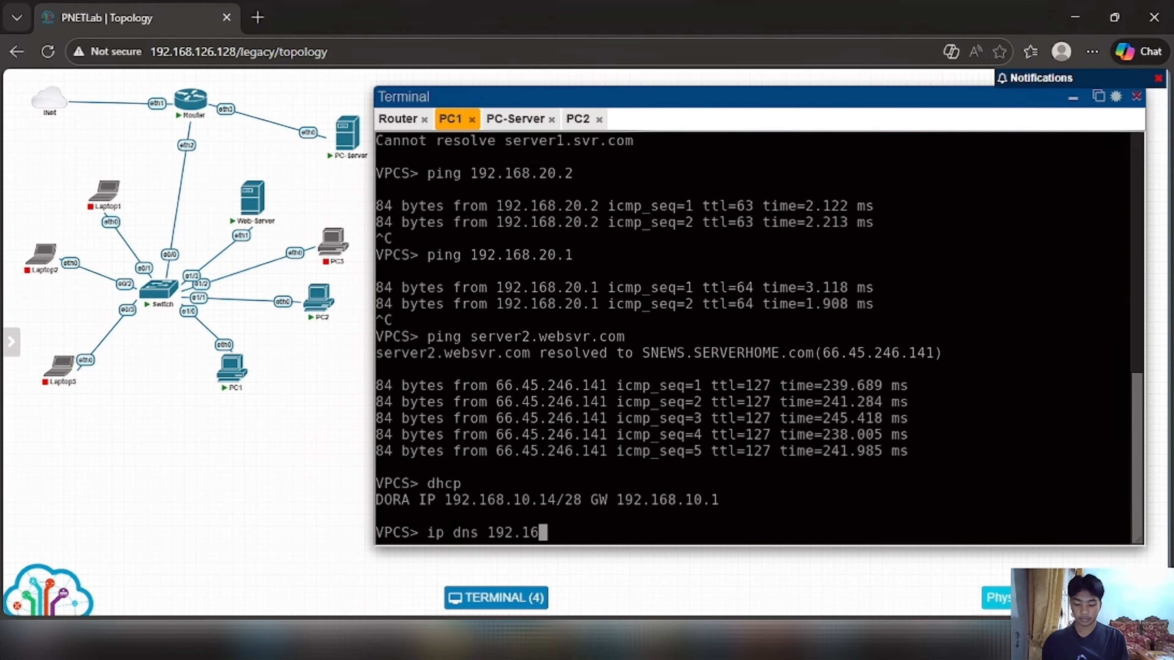
pyautogui.write('8.20')
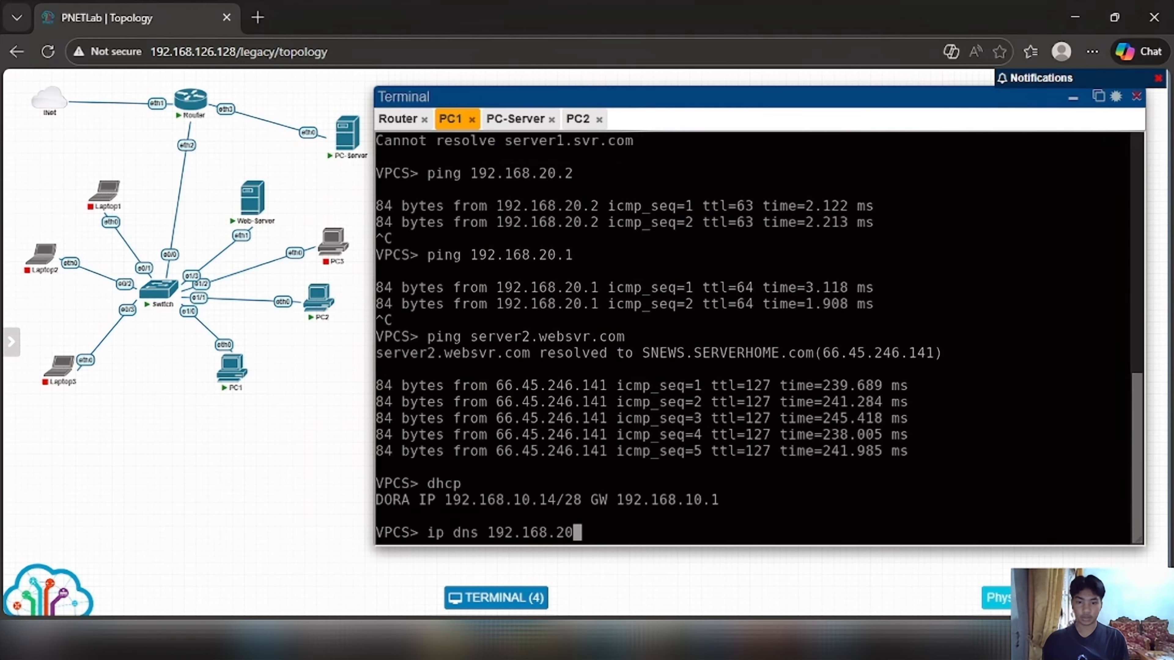
pyautogui.write('.1')
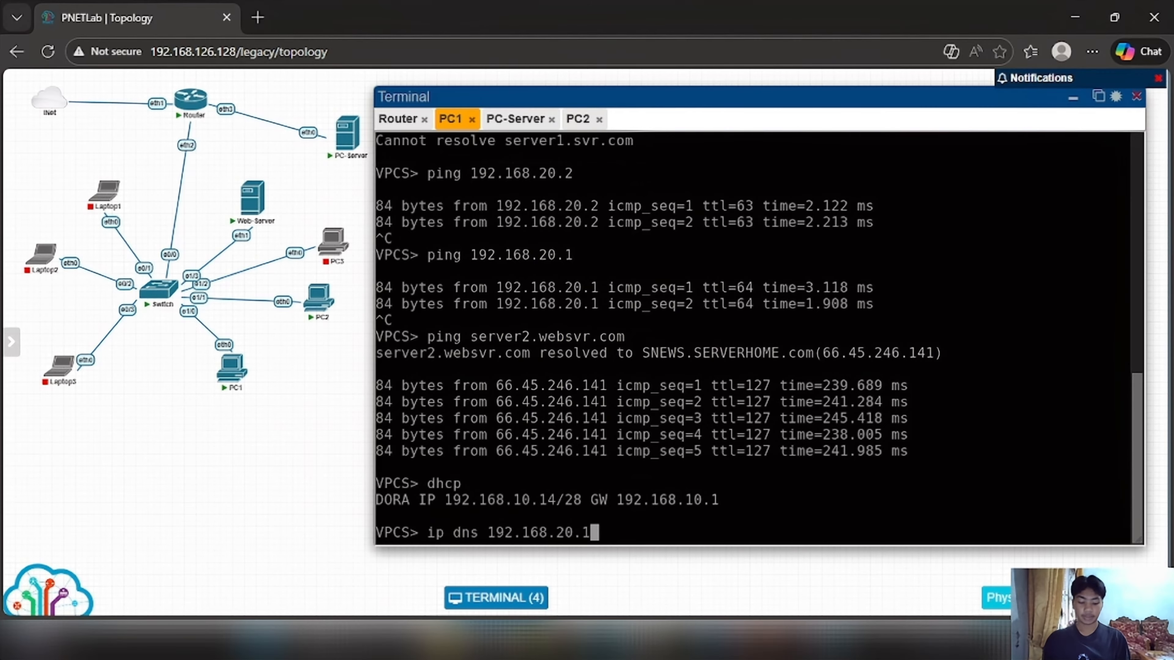
pyautogui.press('Return')
# Ping server1.svr.com from PC1 to test name resolution
pyautogui.write('ping ')
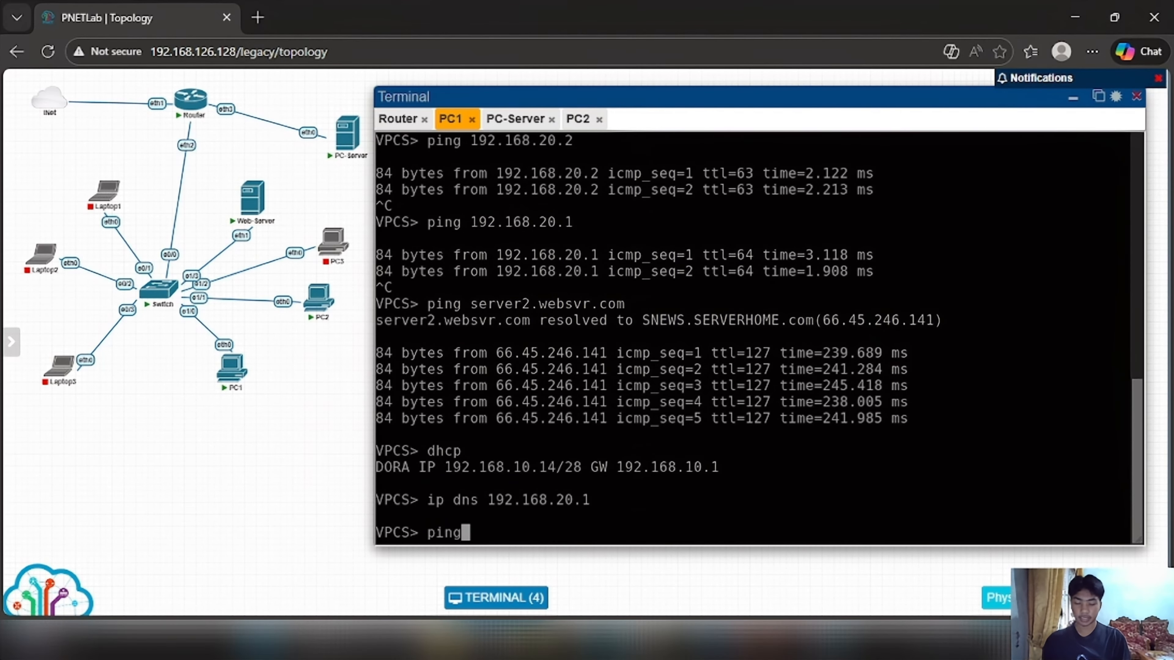
pyautogui.write('serve')
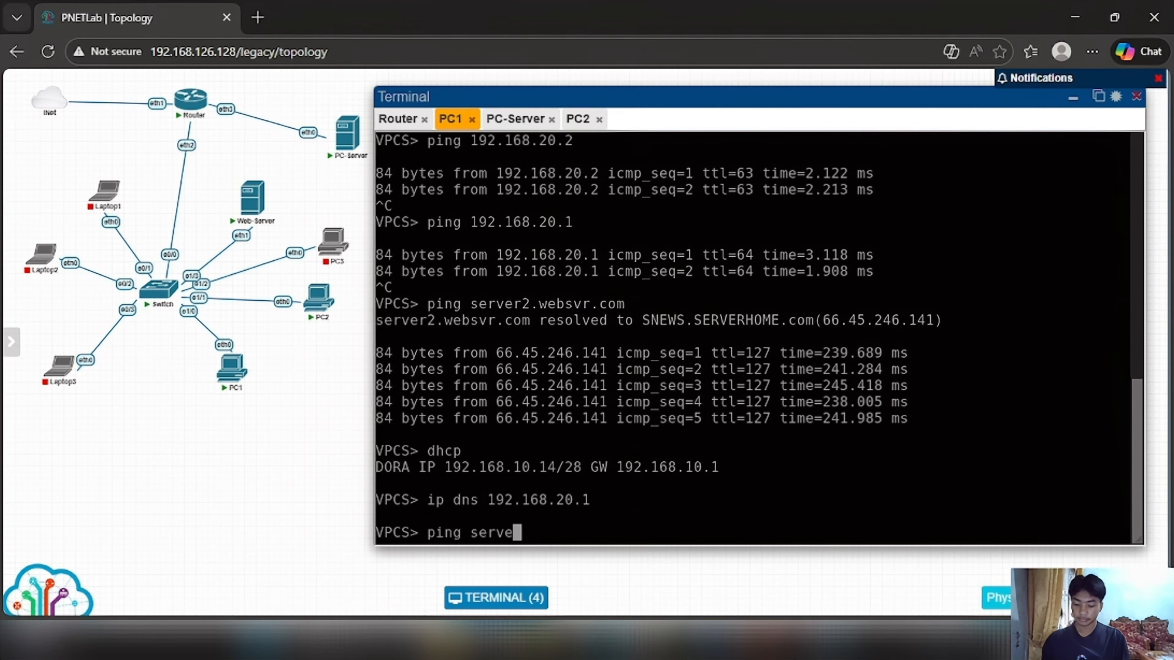
pyautogui.write('r1.')
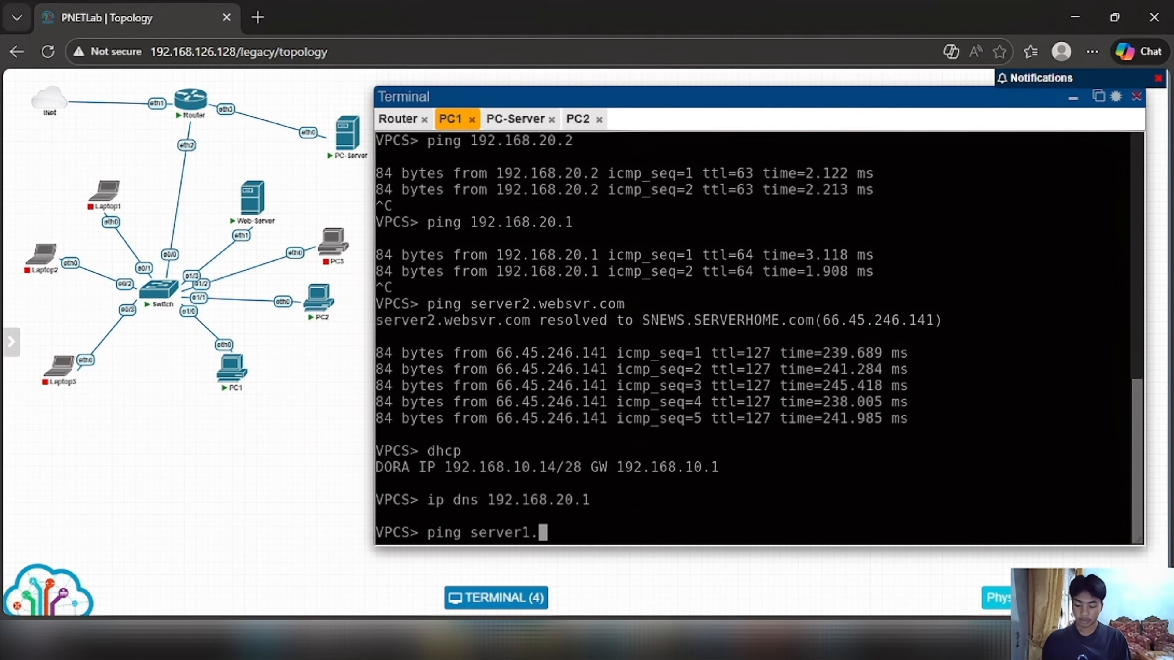
pyautogui.write('svr.com')
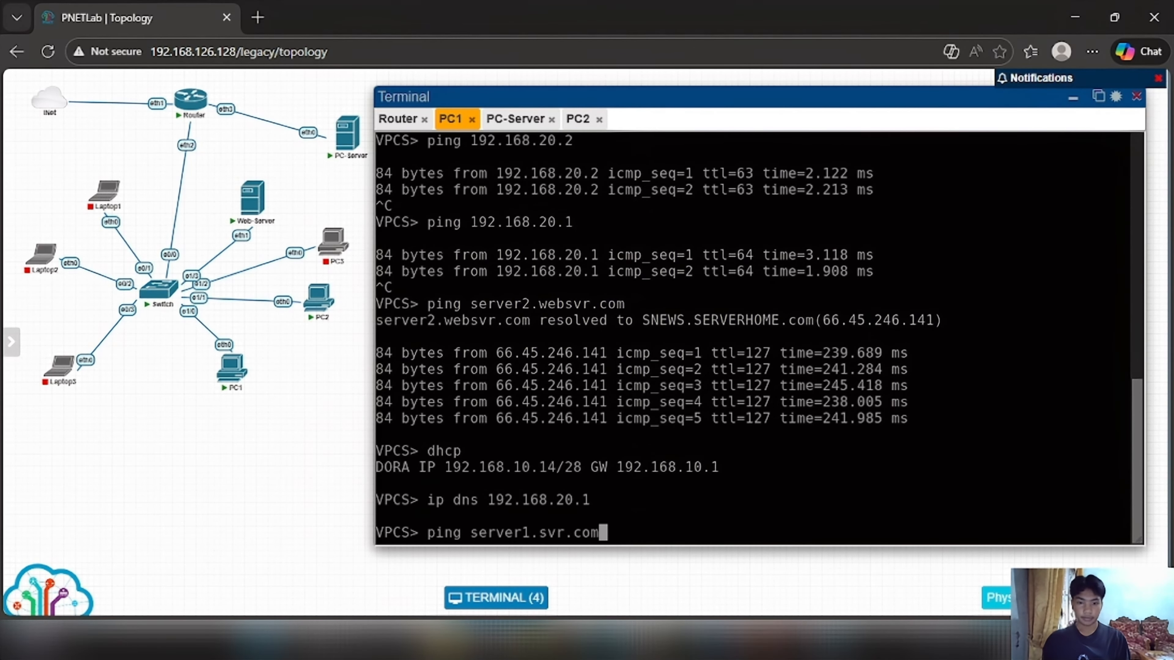
pyautogui.press('Return')
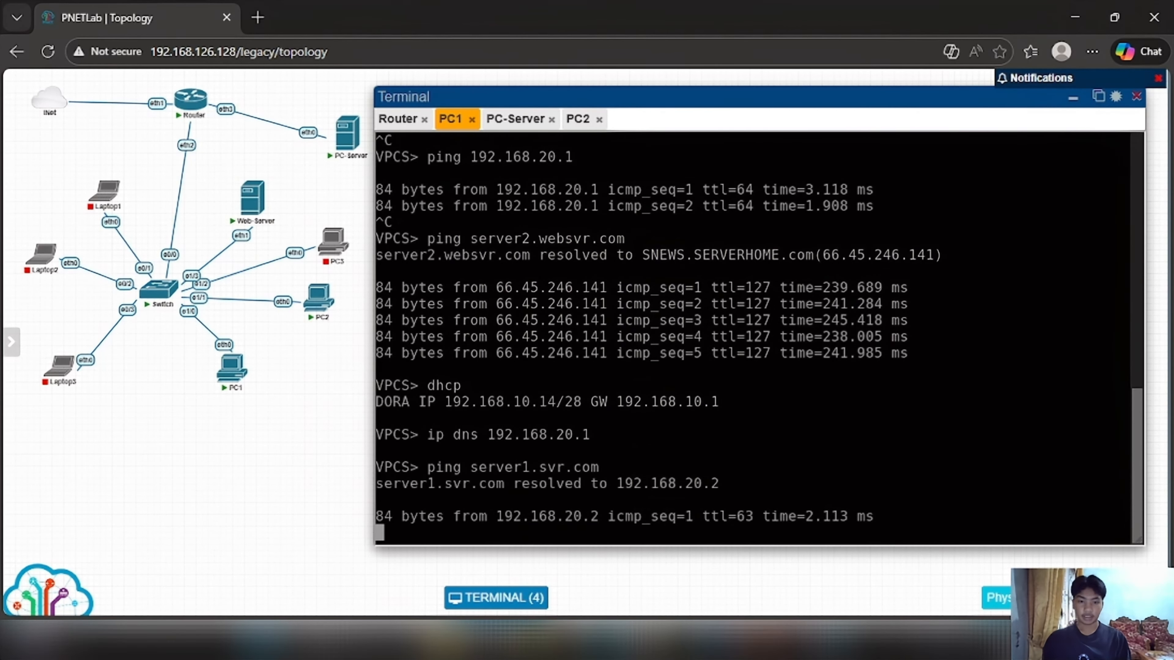
# Compare PC1's earlier ping attempts with the latest one, and switch to the DNS server configuration slide in PowerPoint
pyautogui.scroll(3, 628, 430)
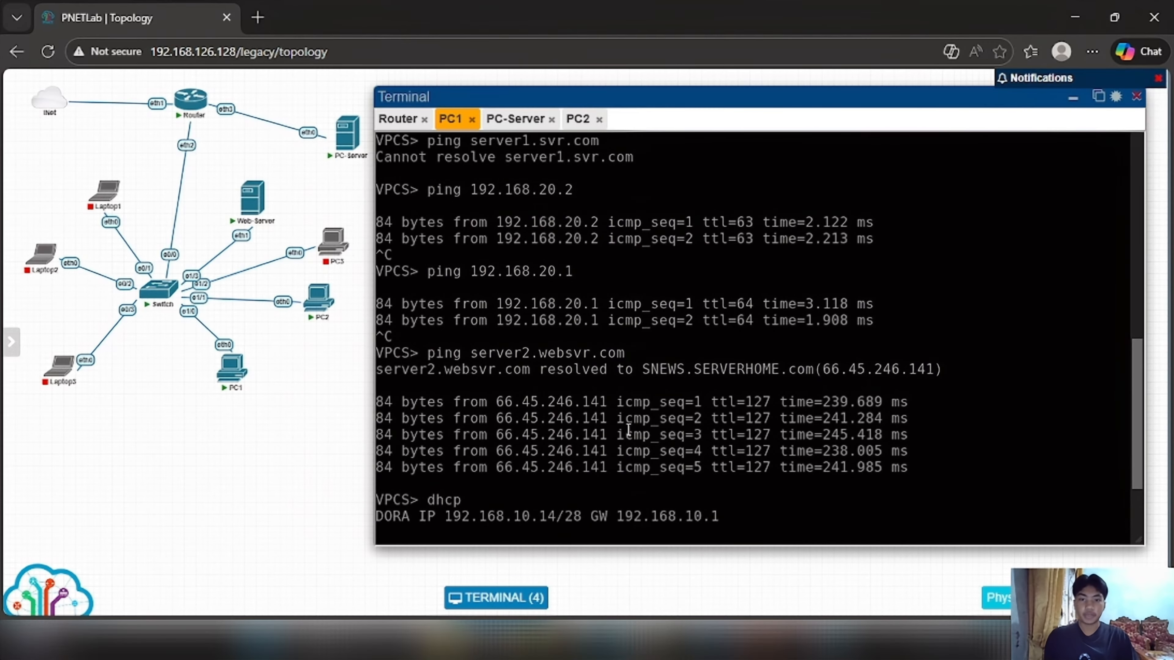
pyautogui.scroll(2, 629, 430)
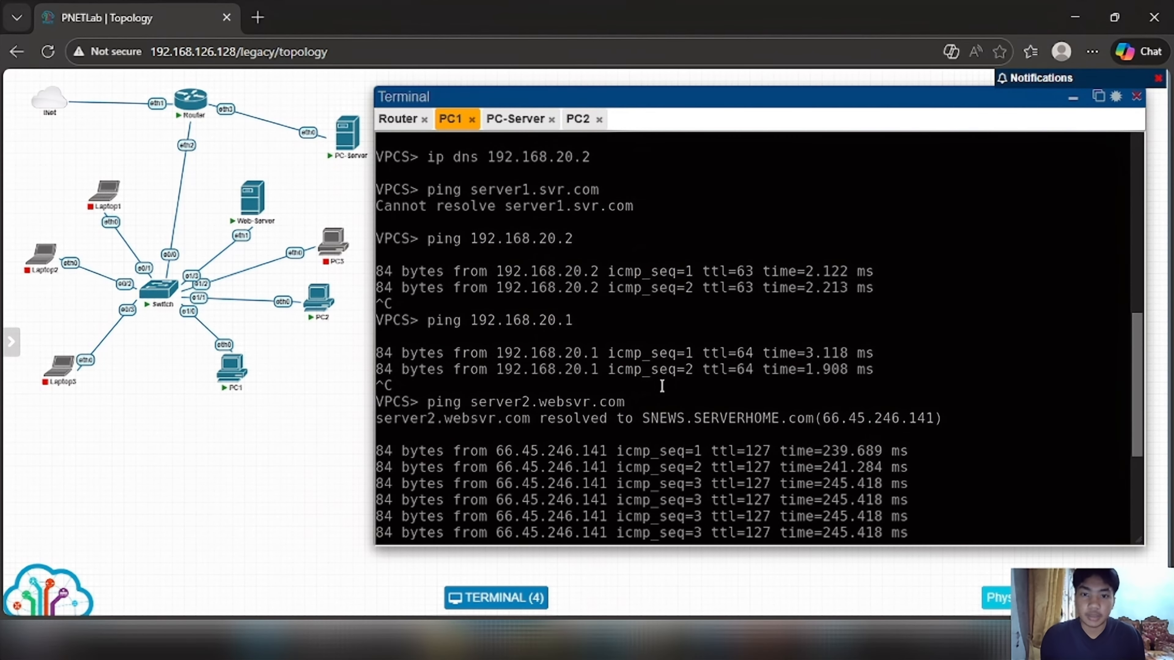
pyautogui.scroll(-5, 659, 385)
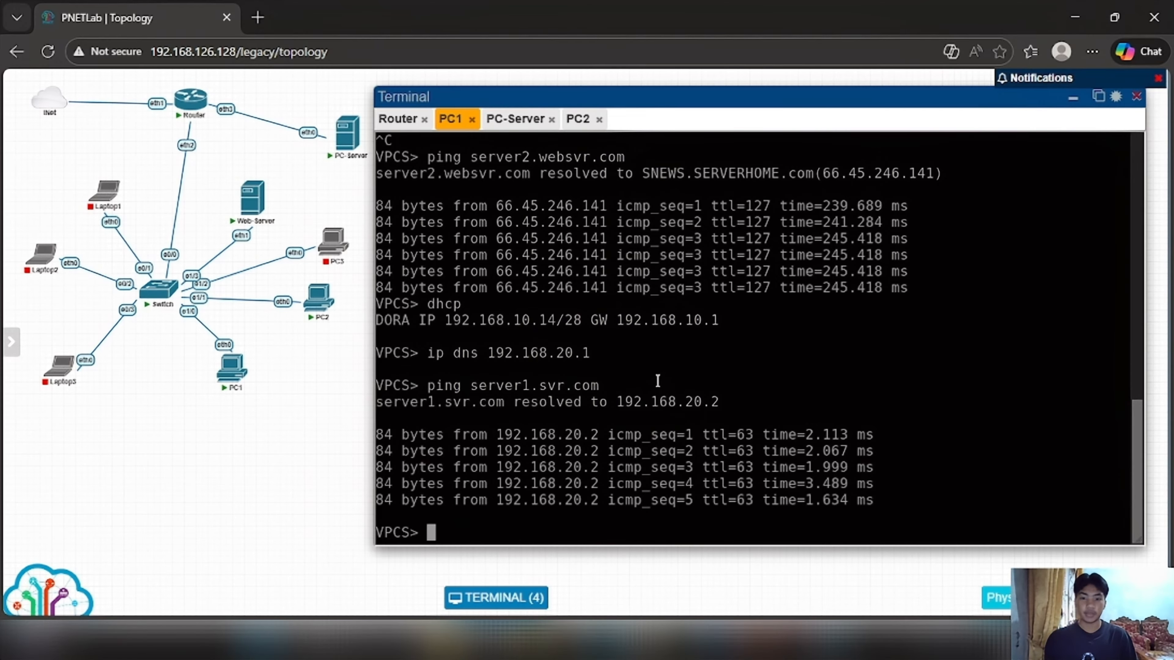
pyautogui.click(770, 648)
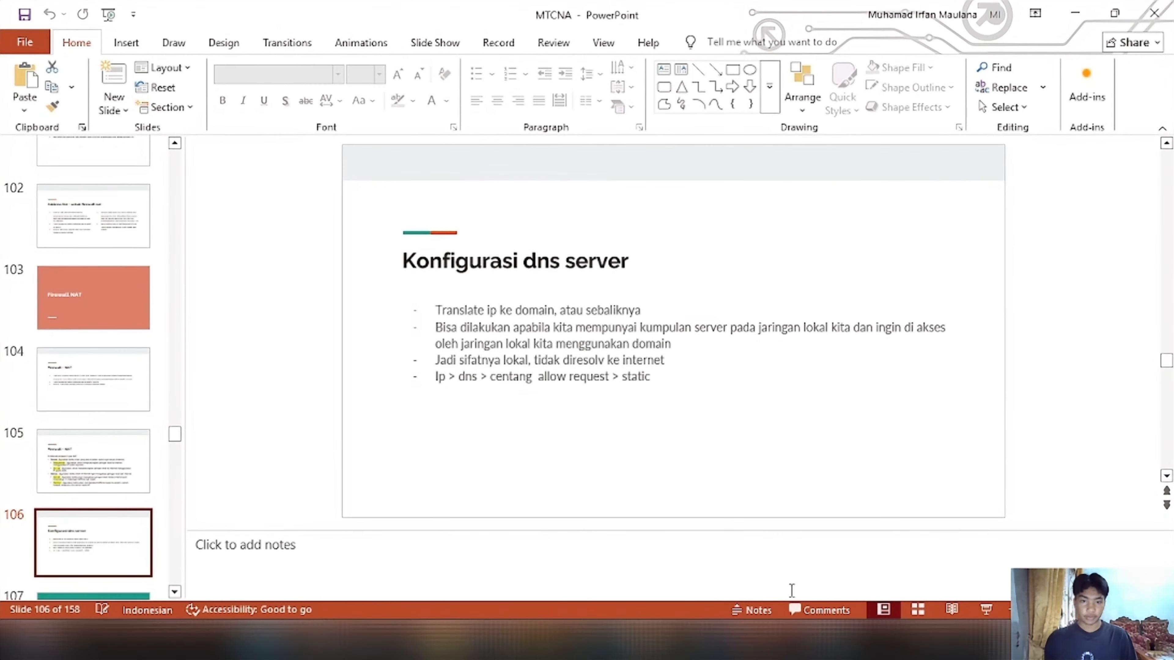